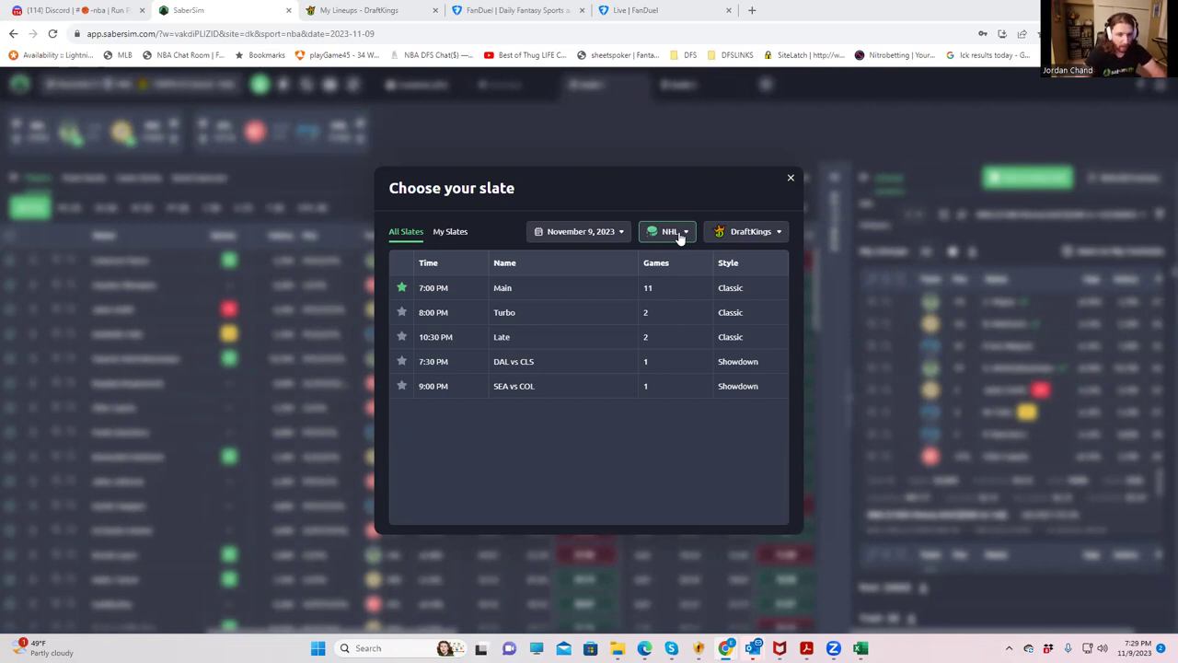
# - Load the 7:00 PM NBA Main slate for DraftKings and look over the player projections in Build 1
pyautogui.click(676, 235)
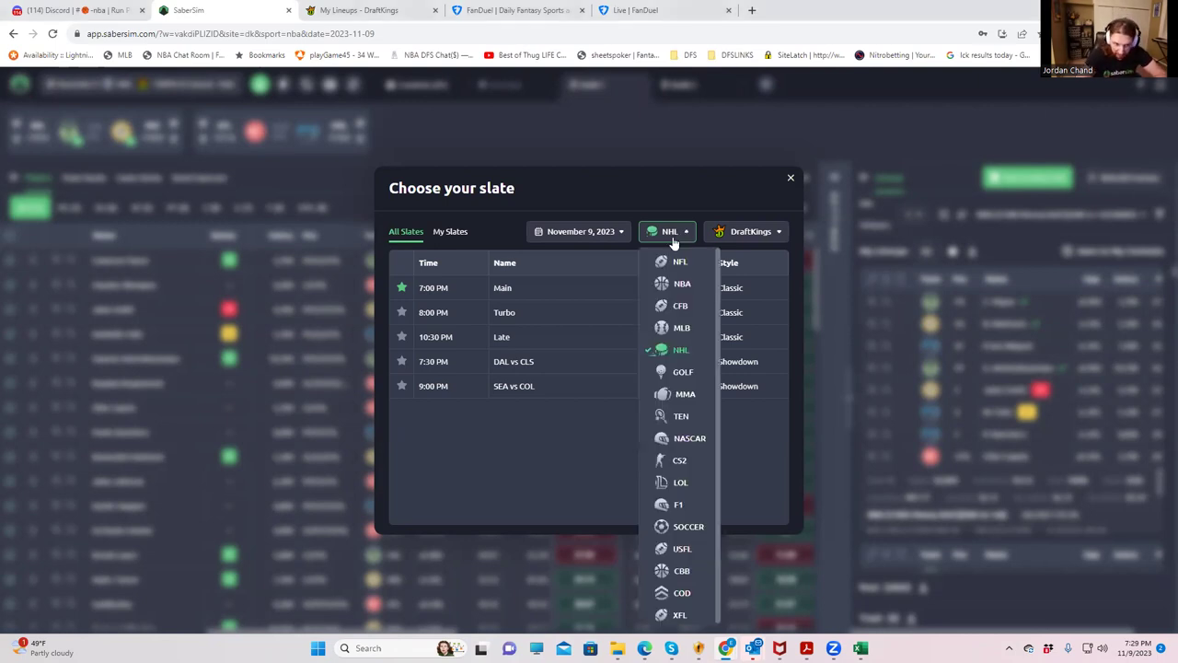
pyautogui.click(678, 293)
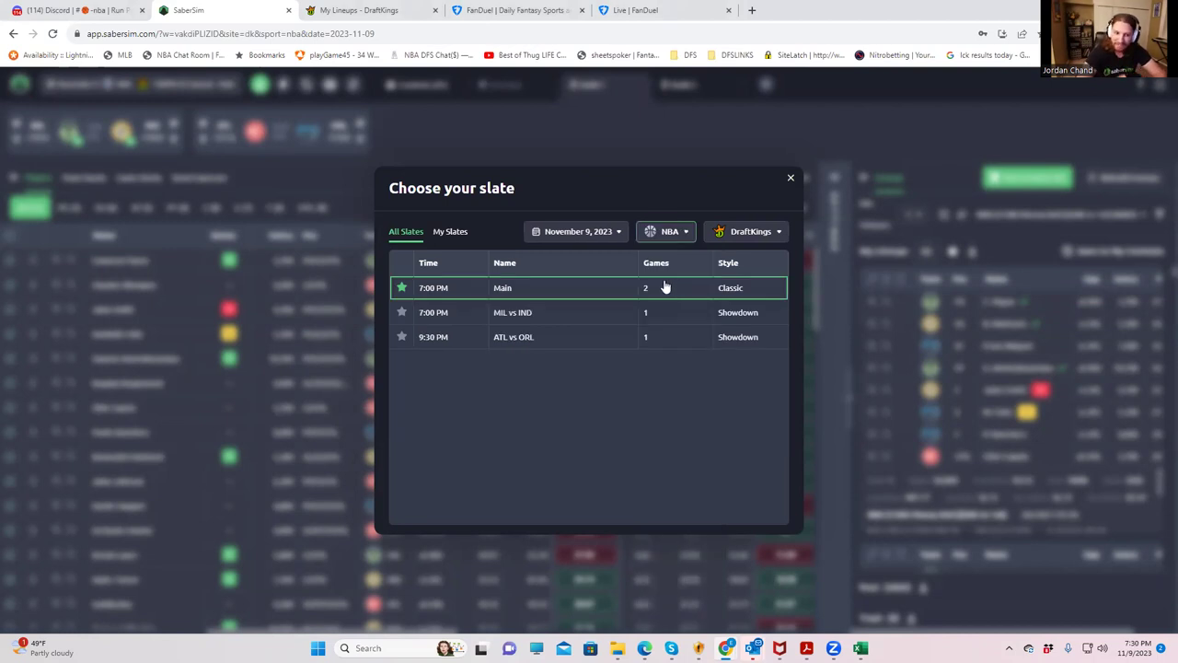
pyautogui.click(515, 289)
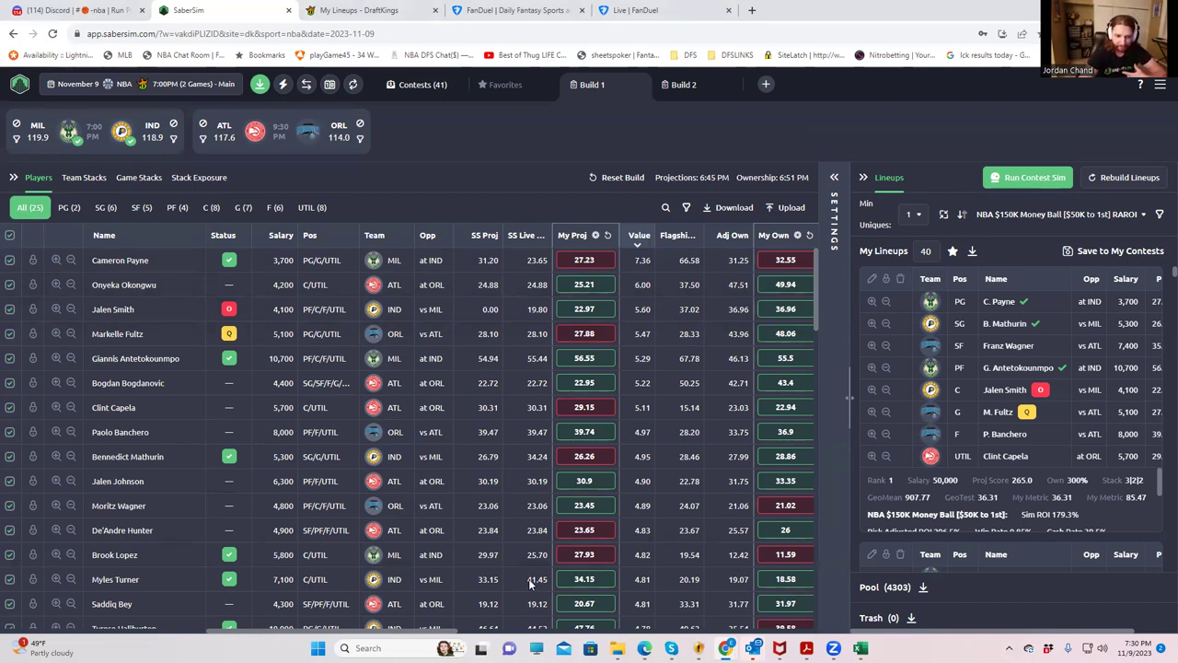
pyautogui.scroll(-3, 531, 581)
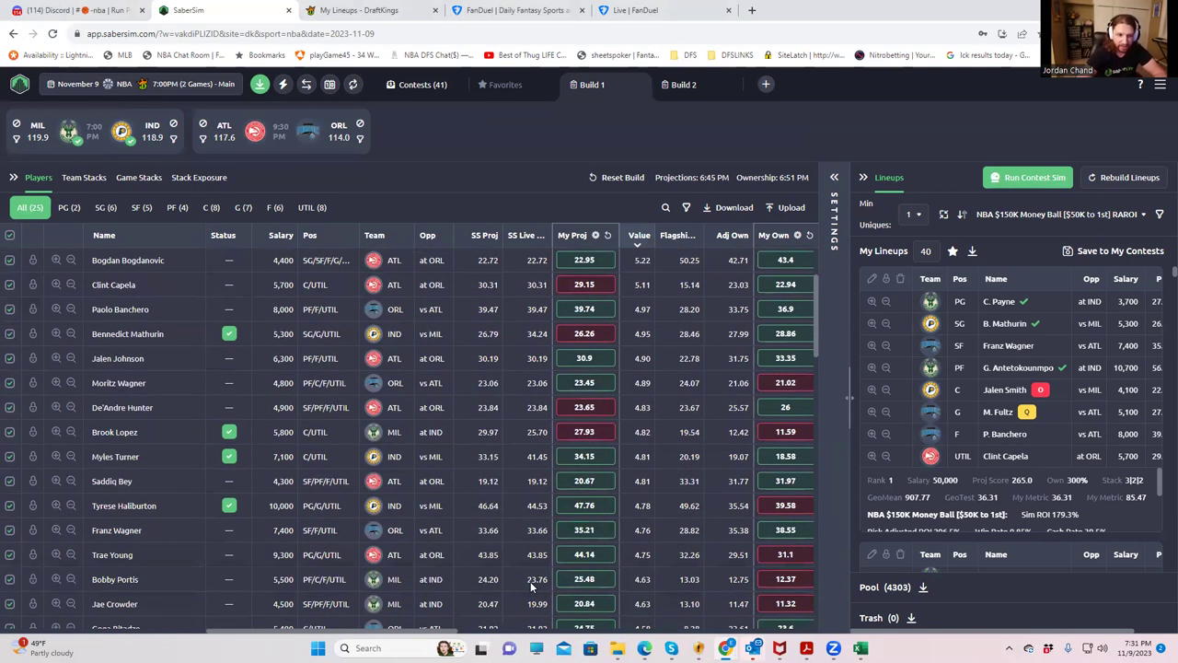
pyautogui.scroll(3, 531, 580)
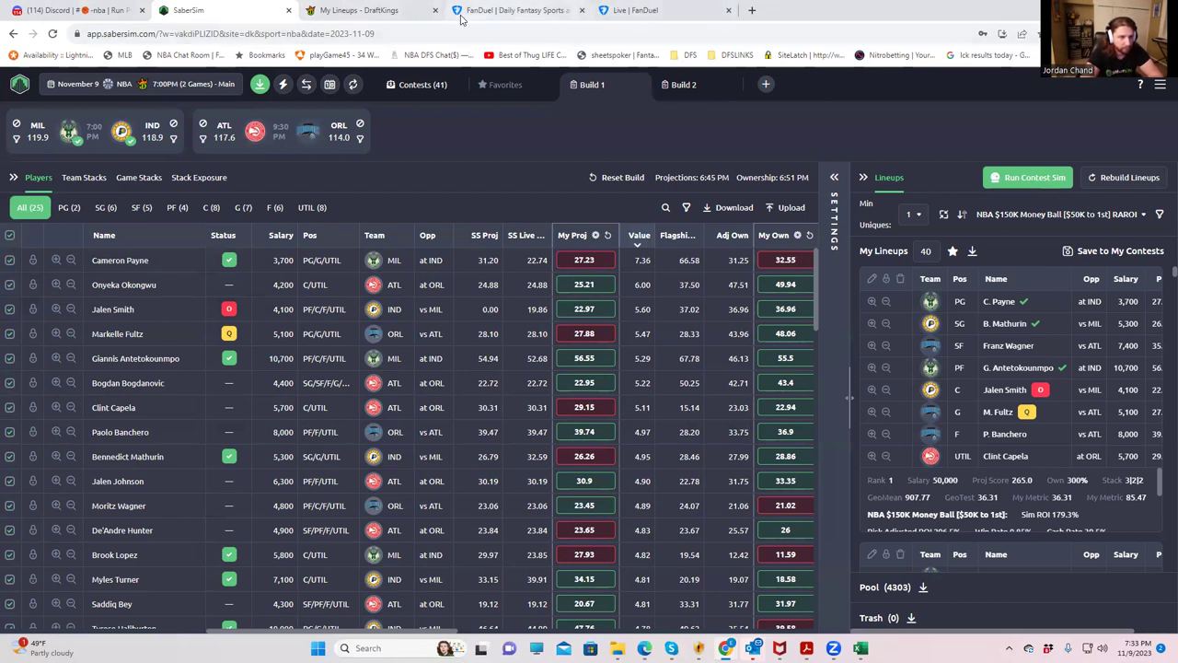
# - Go to teamsmdpoker.com in the FanDuel home page's browser tab and view its HeadsUp Push/Fold Tables
pyautogui.click(511, 13)
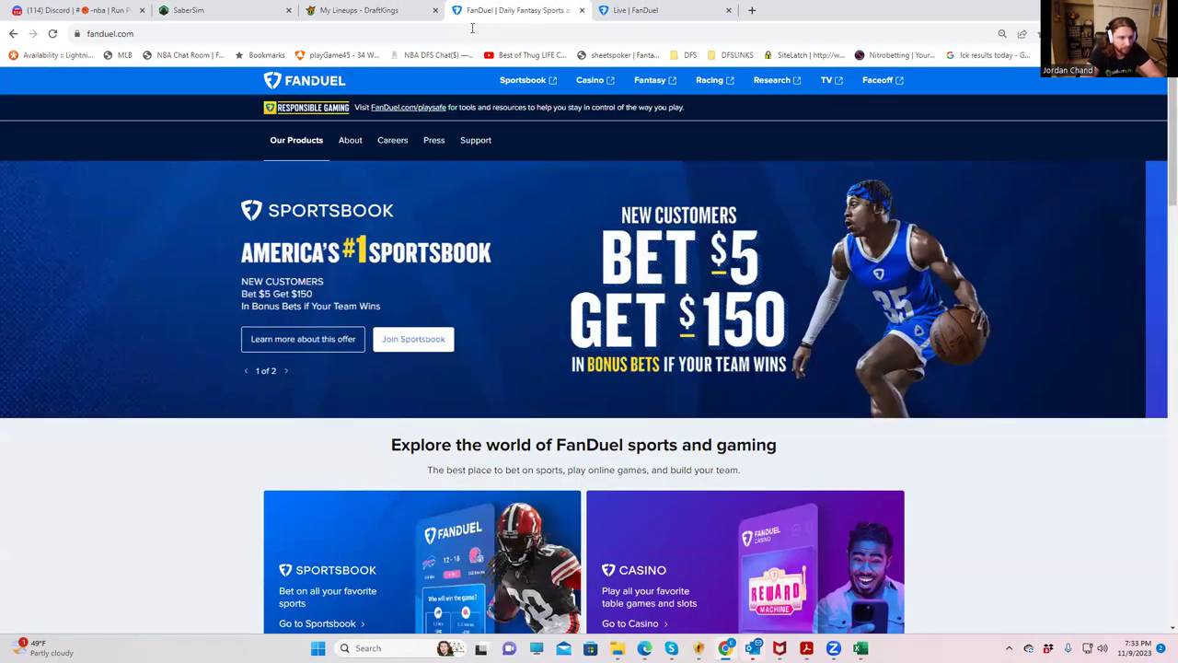
pyautogui.click(470, 32)
pyautogui.write('team')
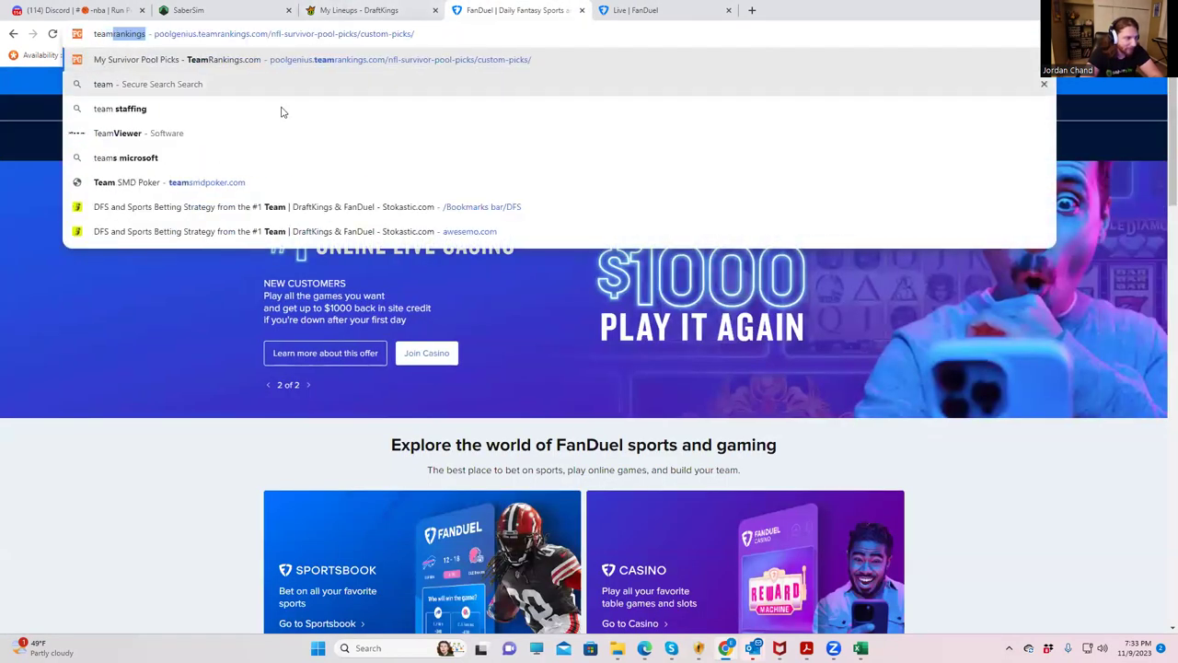
pyautogui.click(258, 181)
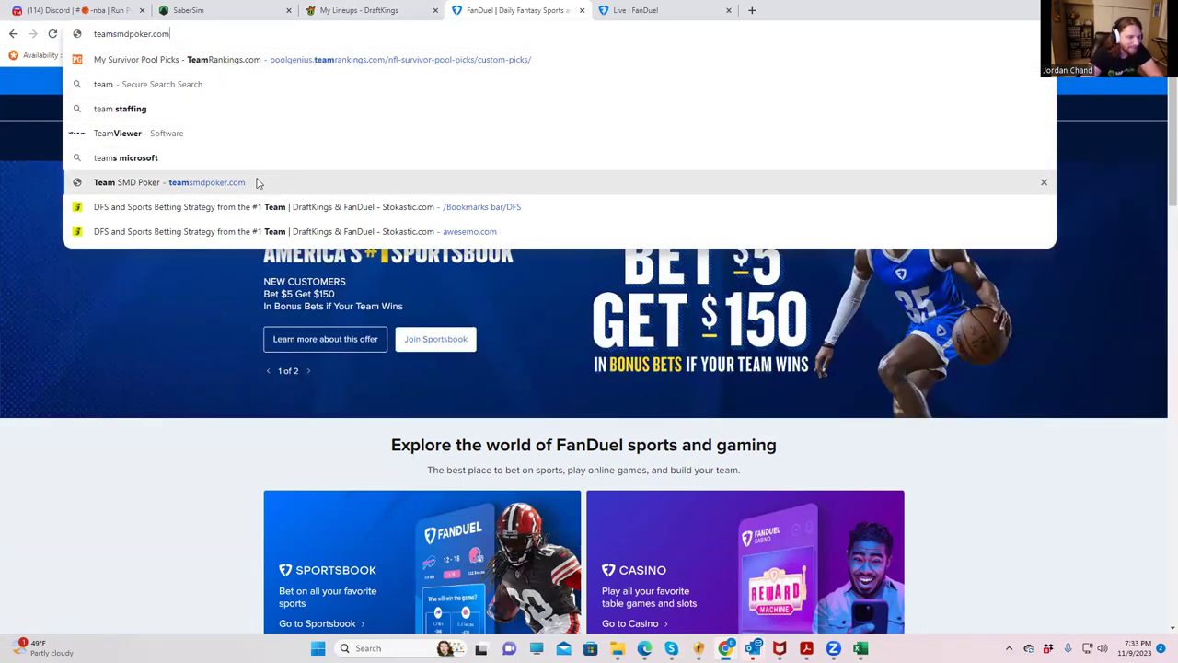
pyautogui.click(258, 182)
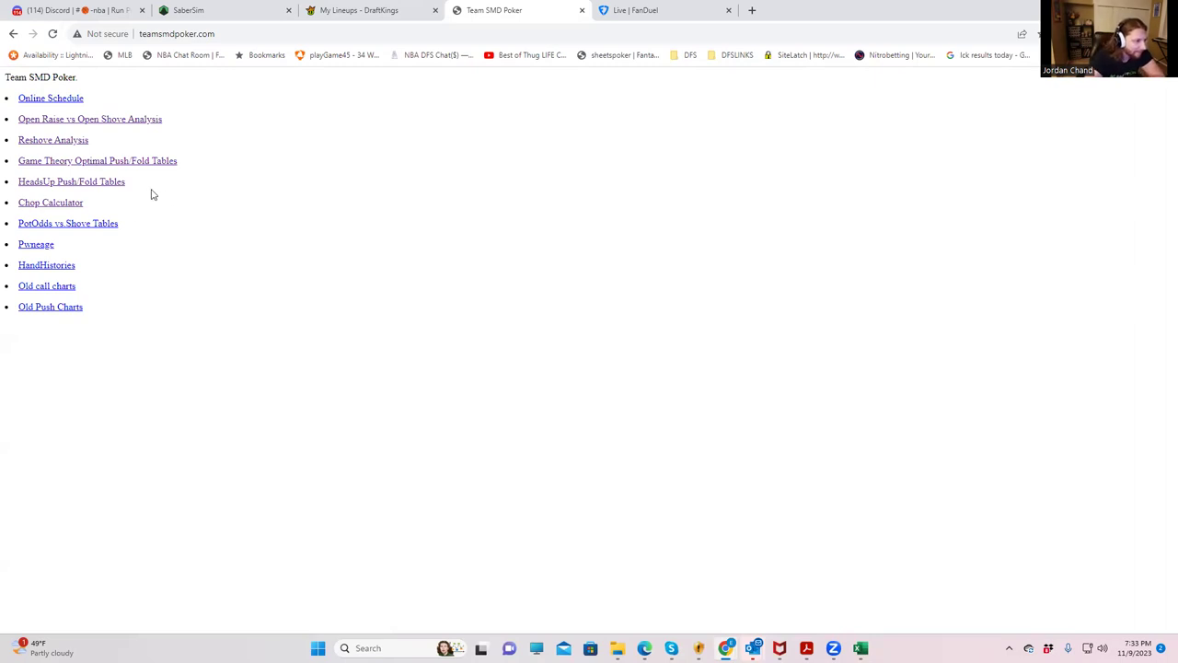
pyautogui.click(75, 183)
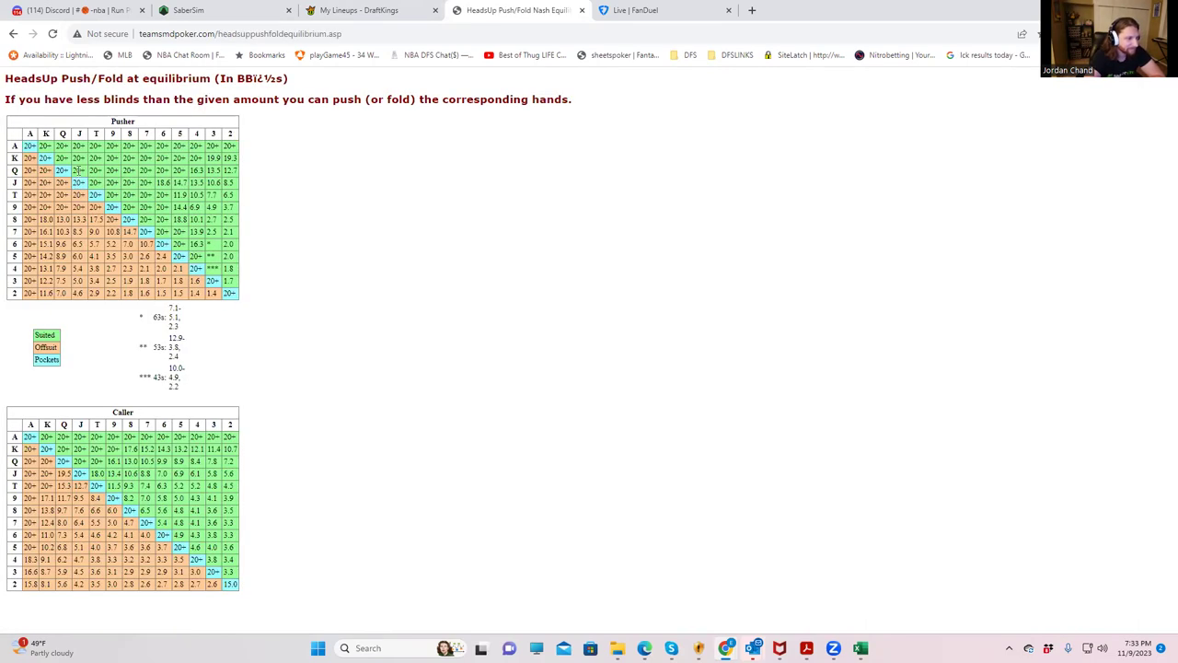
pyautogui.click(13, 33)
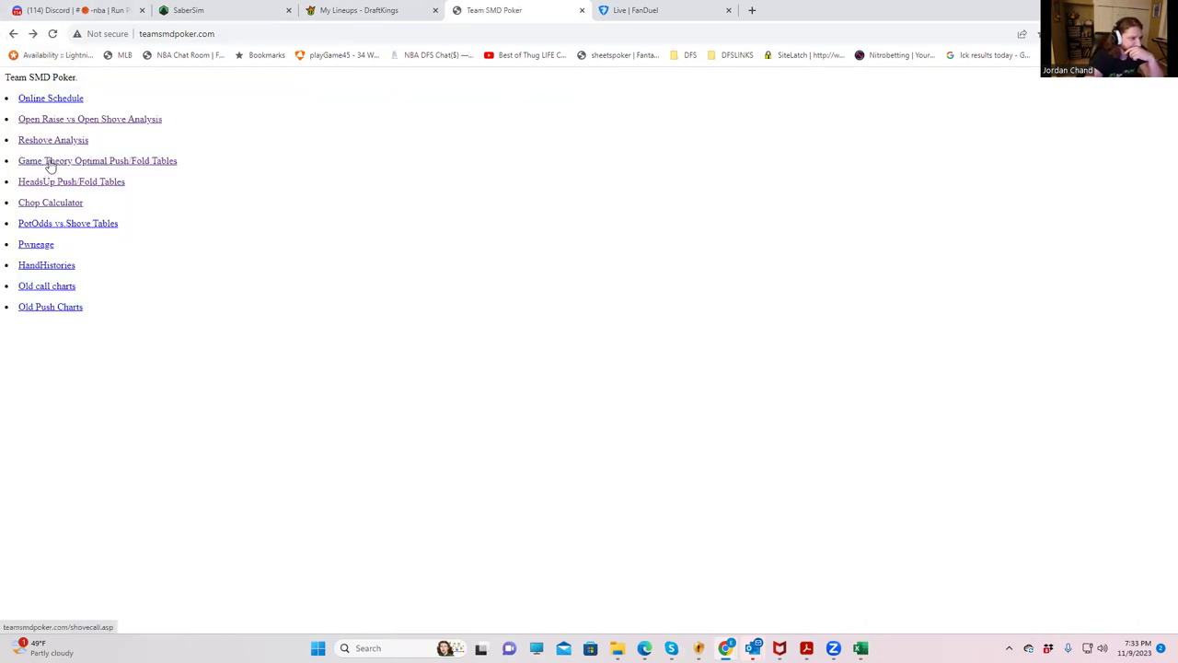
# - Open the Game Theory Optimal Push/Fold Tables and compare shove ranges at M 5 for hero positions HJ, HJ+2 and HJ+3
pyautogui.click(50, 165)
pyautogui.click(16, 157)
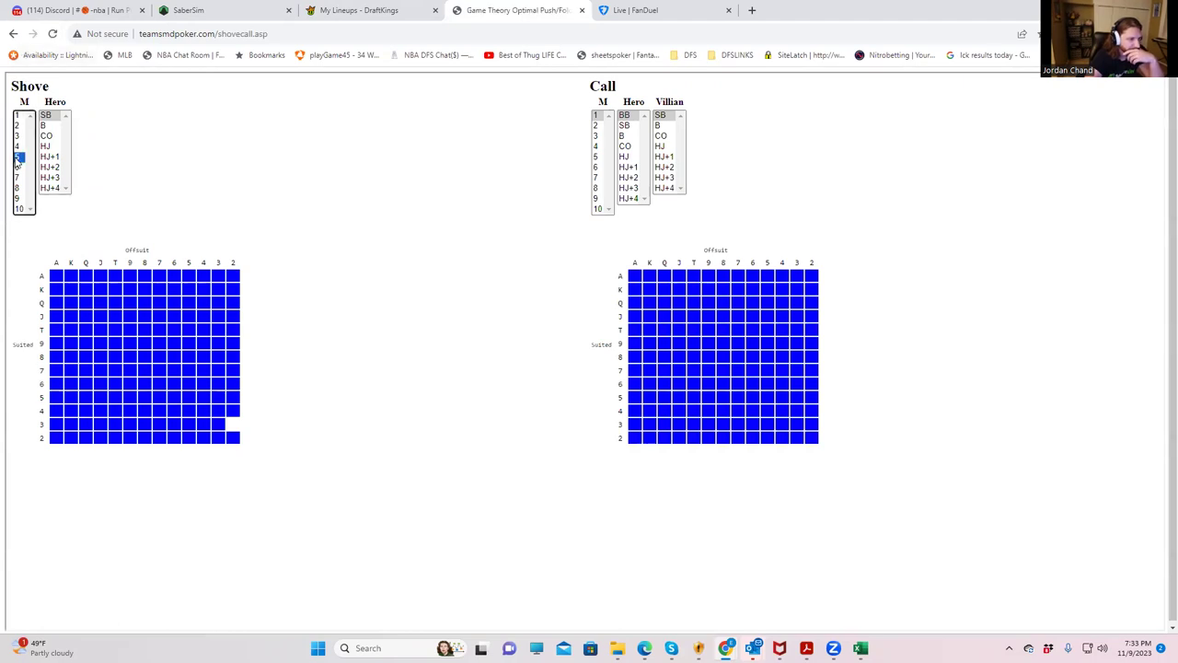
pyautogui.click(47, 167)
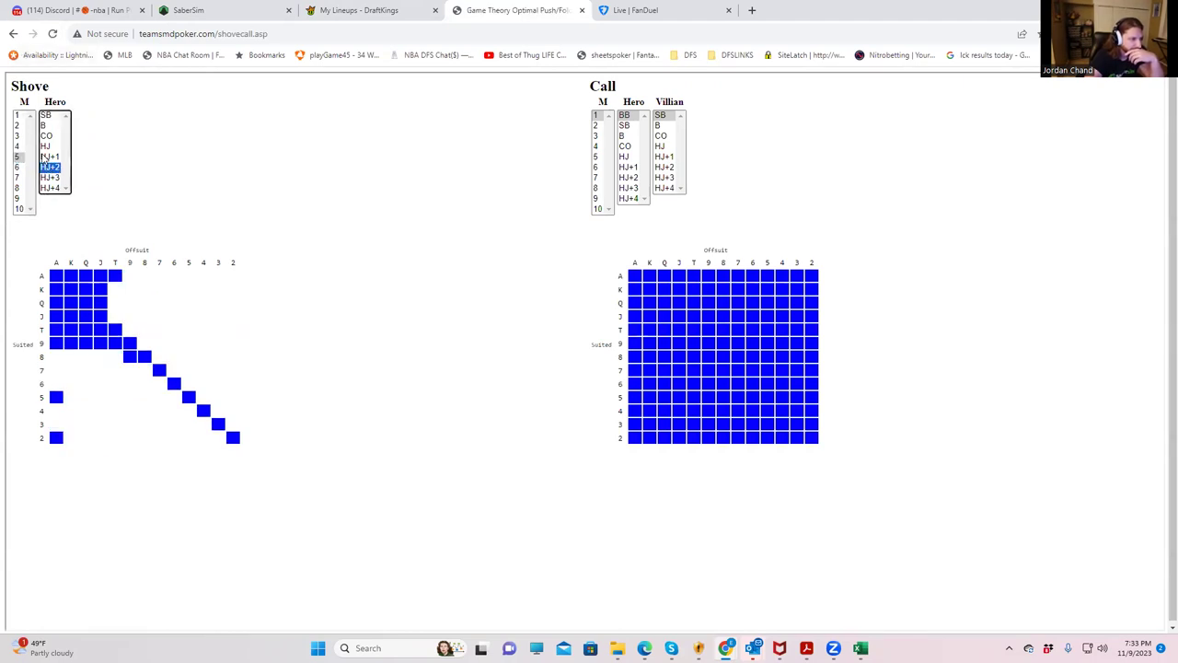
pyautogui.click(49, 178)
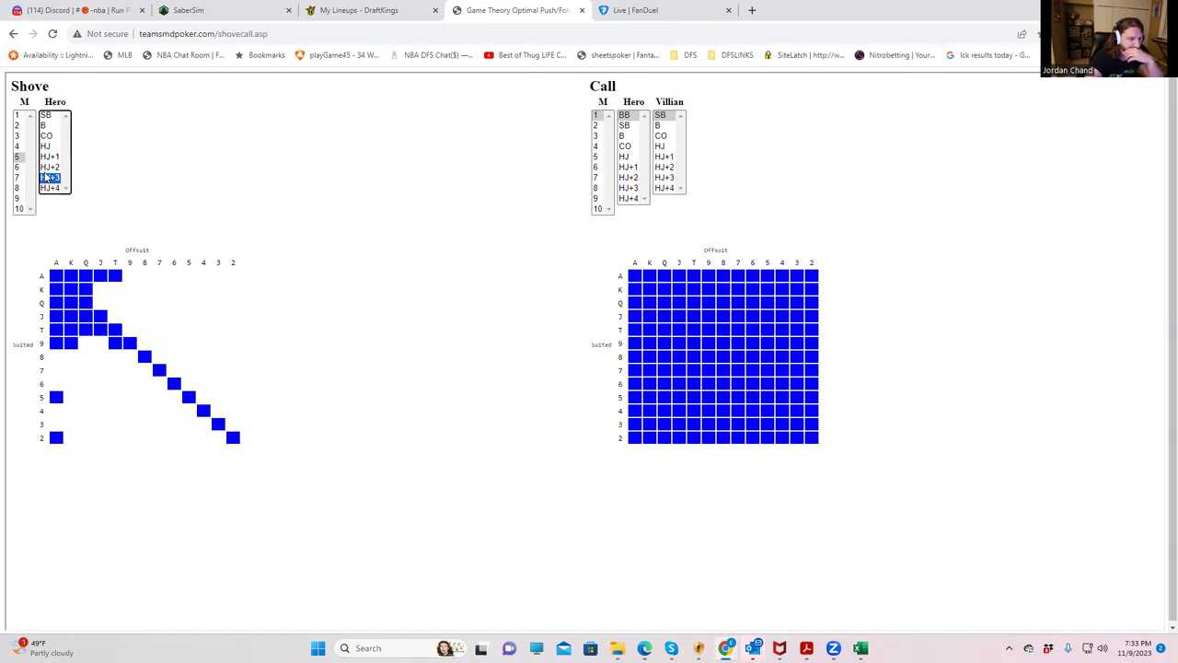
pyautogui.click(45, 146)
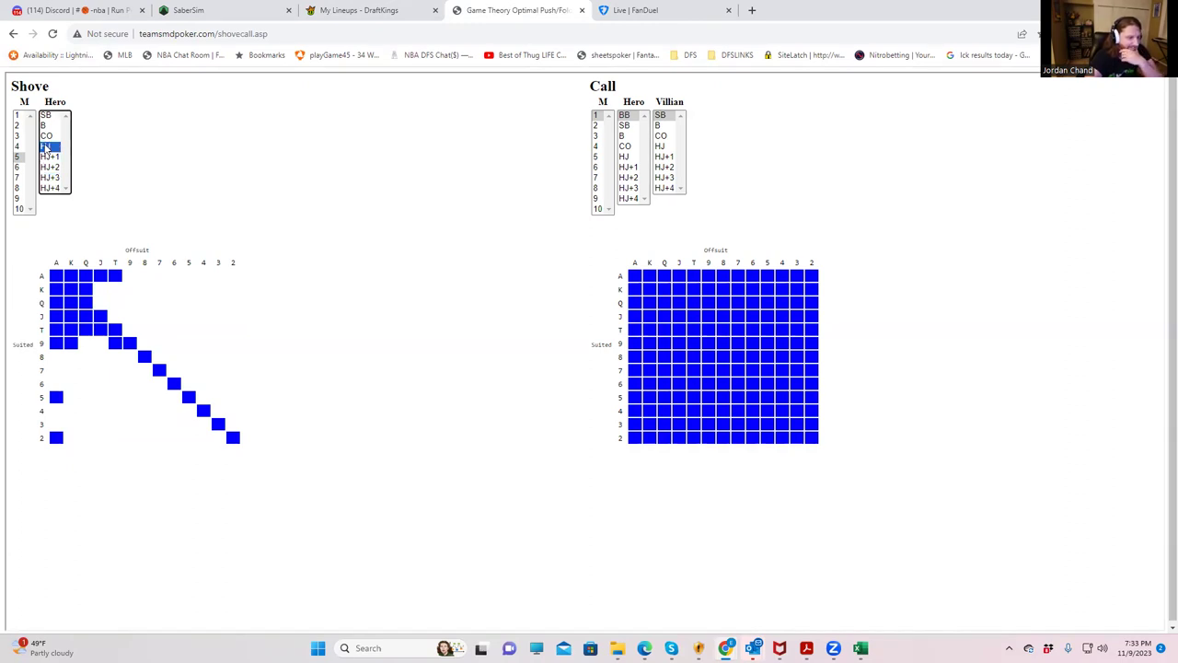
pyautogui.click(49, 167)
pyautogui.click(51, 178)
# - View the shove range for M 3 with the hero at HJ+1 and return to the Team SMD Poker home page
pyautogui.click(19, 135)
pyautogui.click(49, 157)
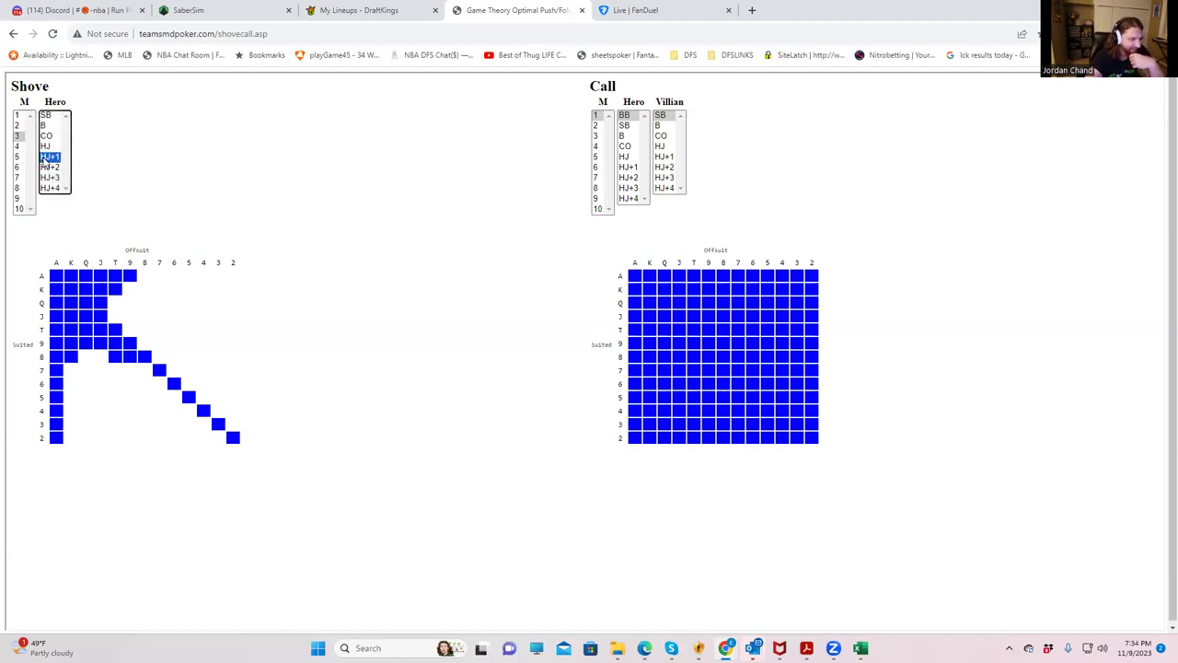
pyautogui.click(14, 34)
pyautogui.click(14, 34)
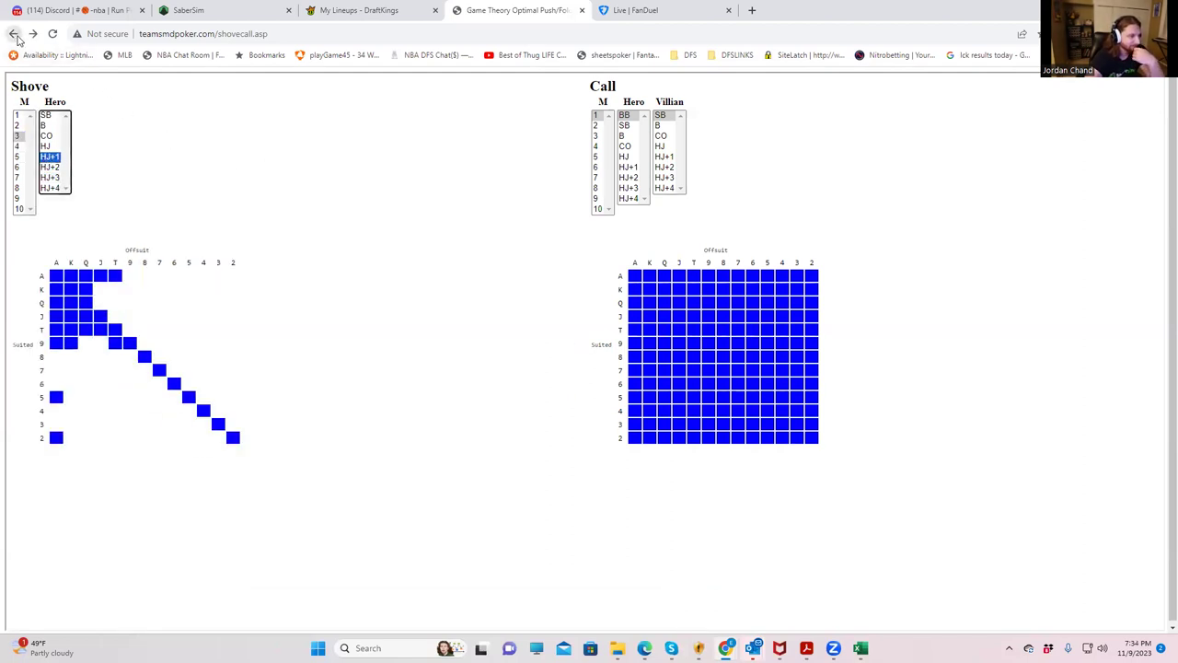
pyautogui.click(14, 35)
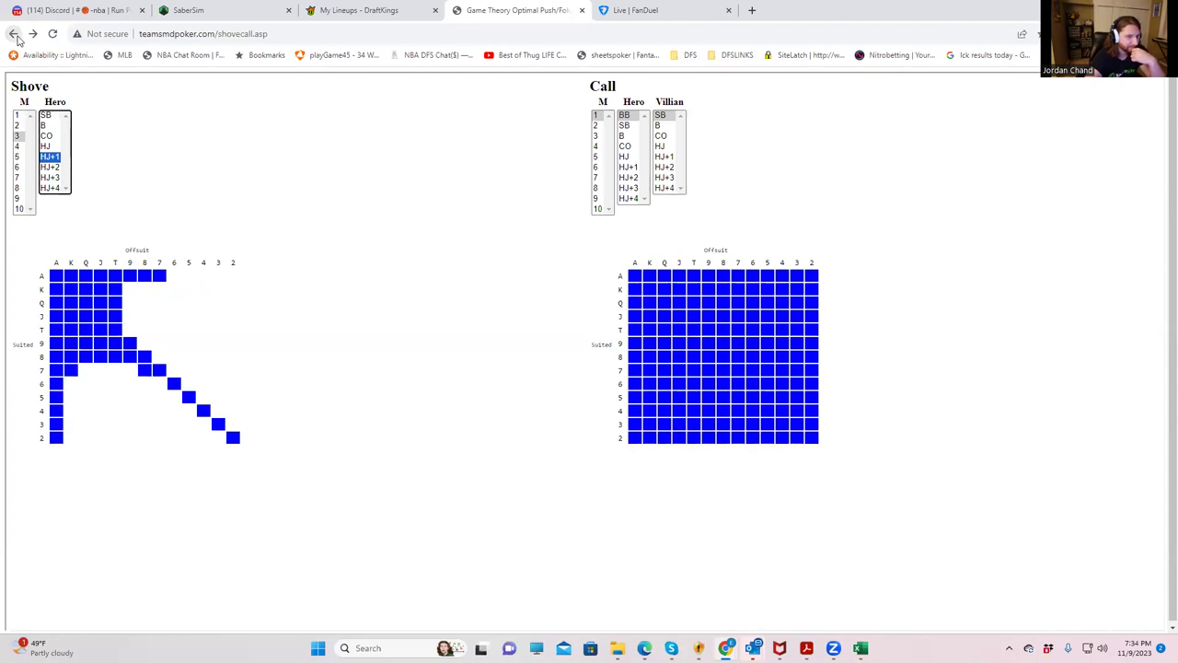
pyautogui.click(13, 34)
pyautogui.click(14, 34)
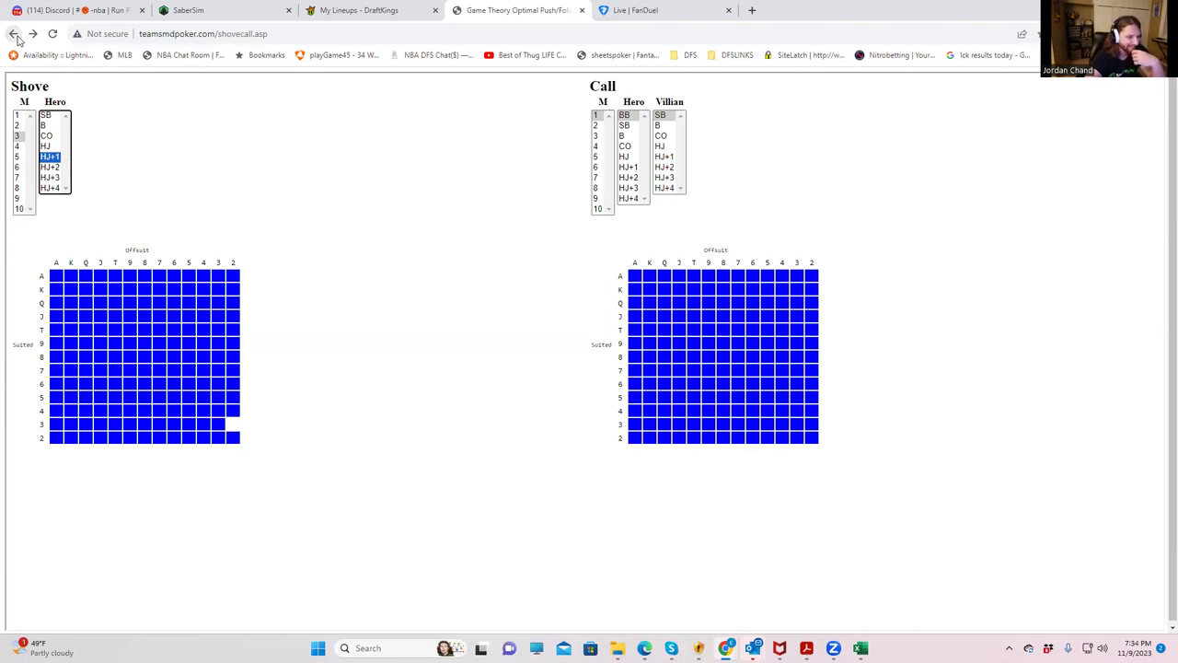
pyautogui.click(14, 34)
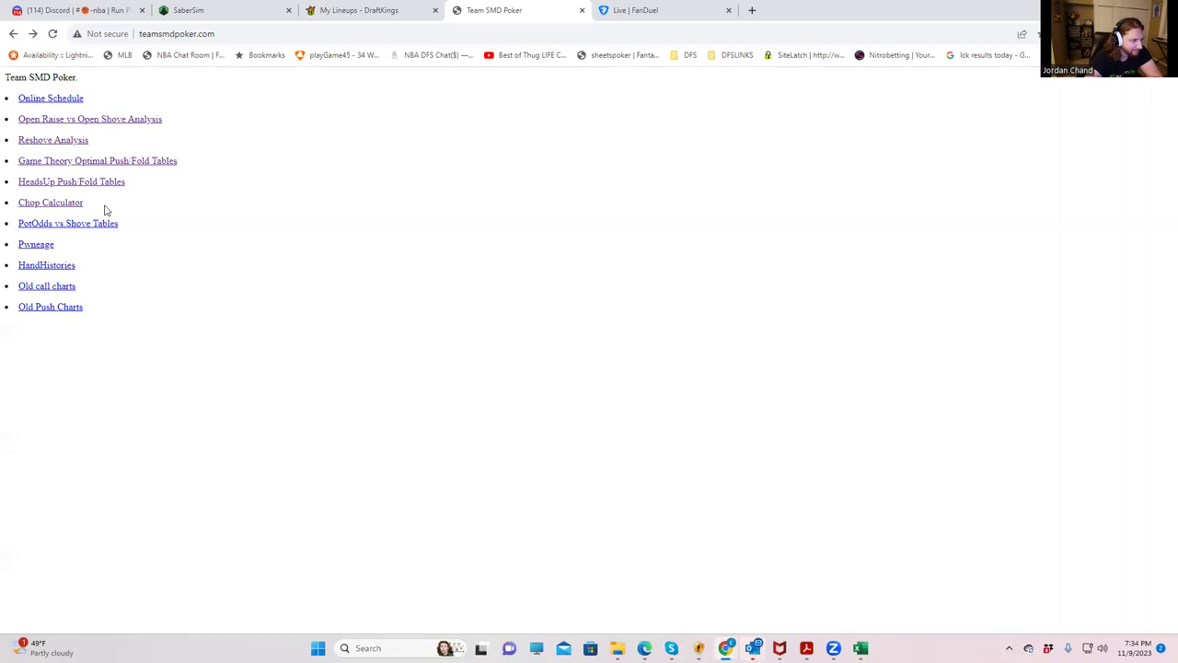
# - Open the Reshove Analysis calculator and look over its input fields
pyautogui.click(76, 142)
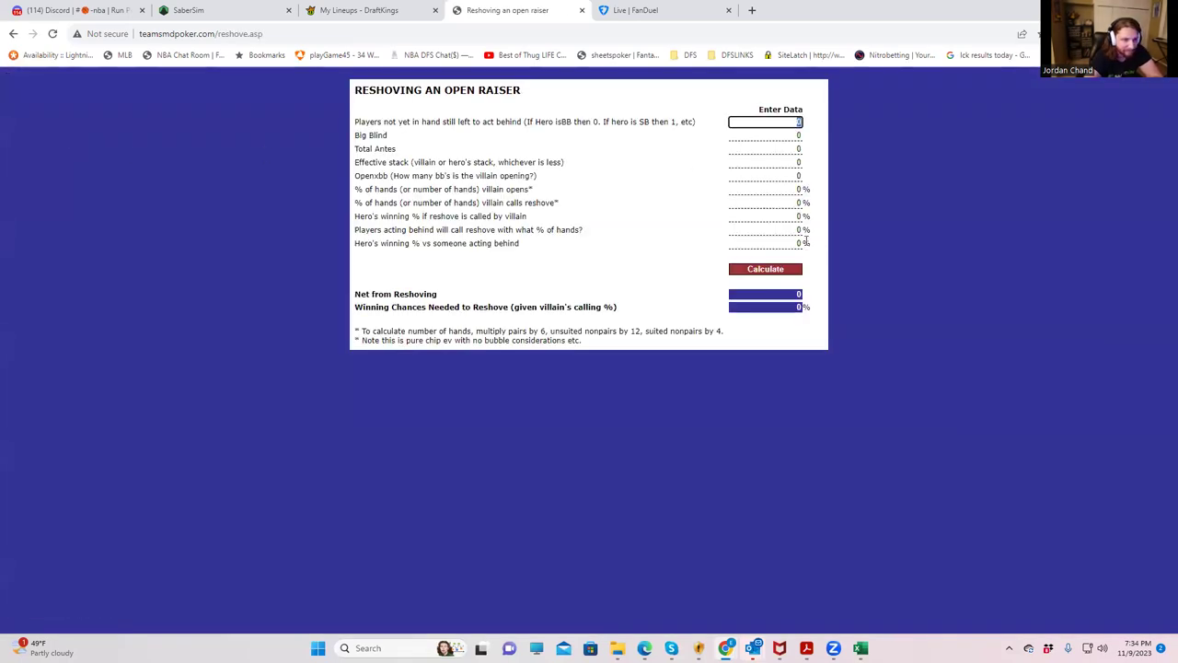
pyautogui.click(801, 243)
pyautogui.click(766, 136)
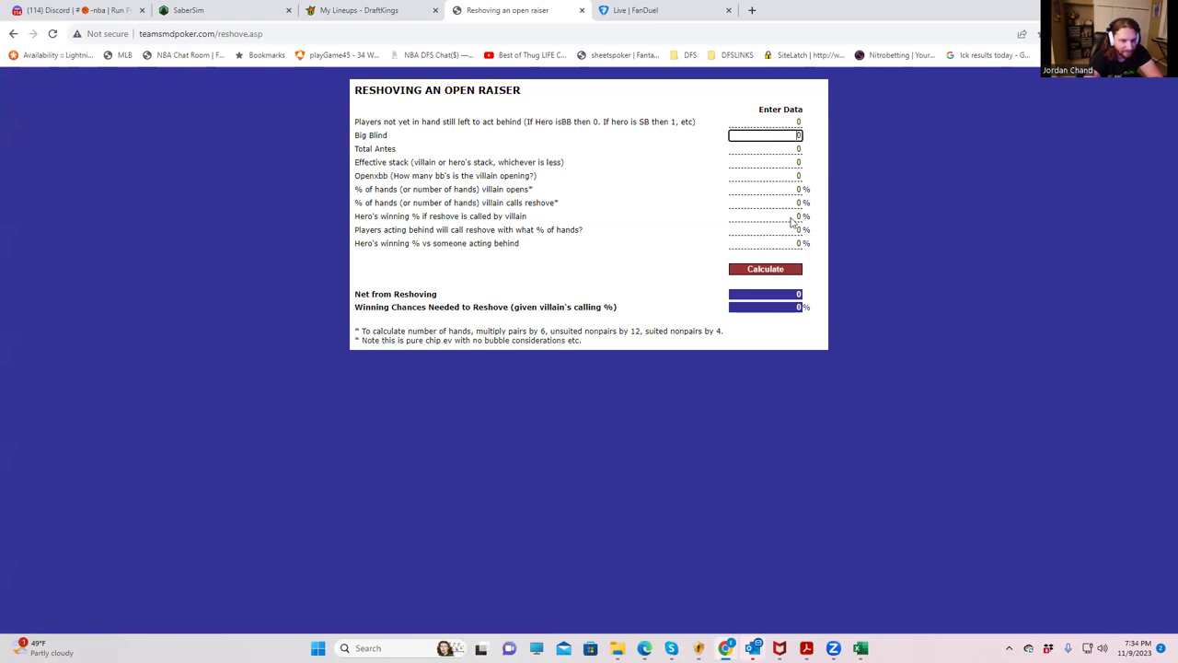
# - Switch back to SaberSim and show the field lineups of the NBA $350K Fadeaway contest
pyautogui.click(240, 10)
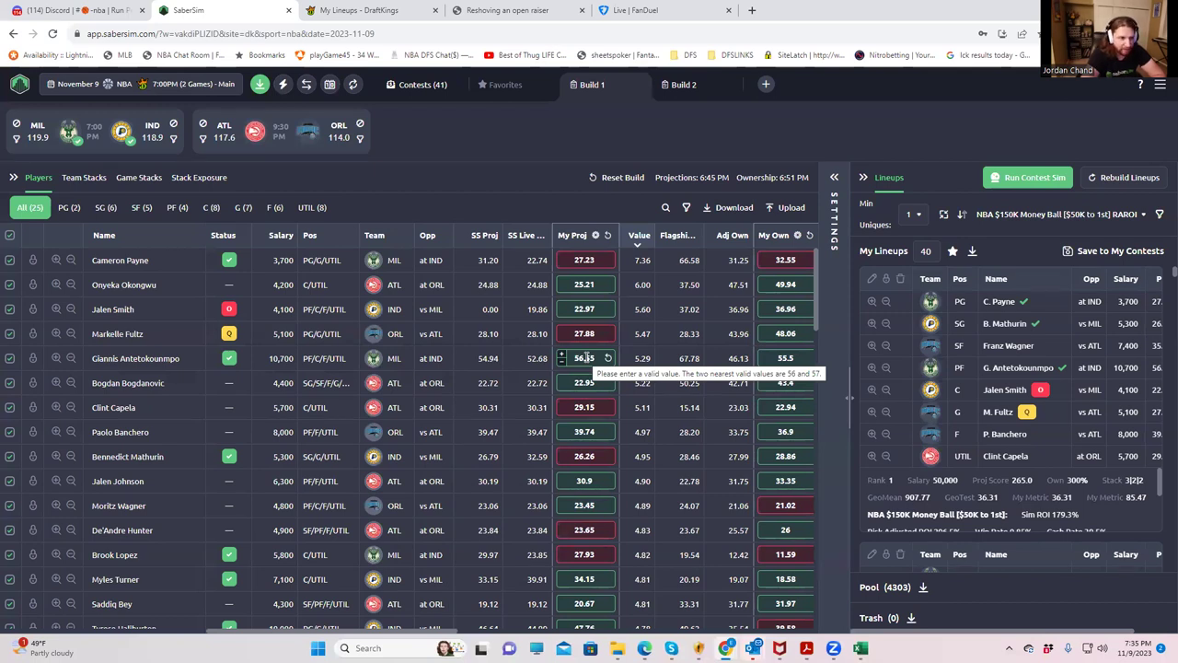
pyautogui.click(347, 178)
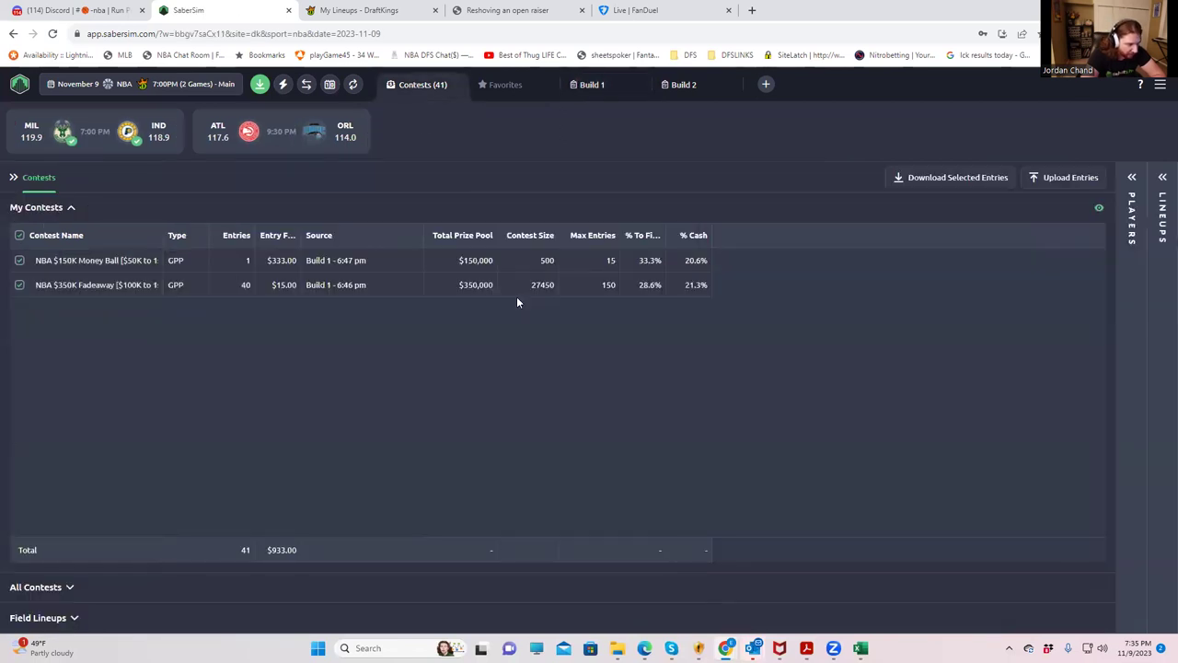
pyautogui.click(95, 287)
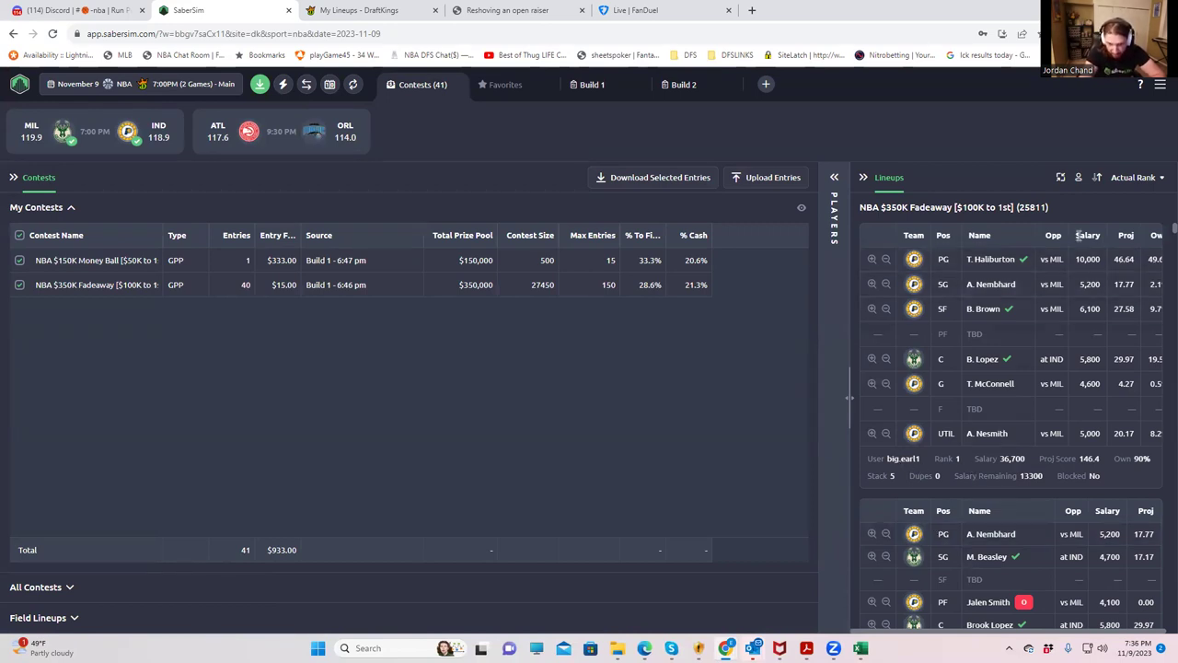
# - Sort the $350K Fadeaway lineups by Live Sim ROI and look through the first few lineups
pyautogui.click(1122, 181)
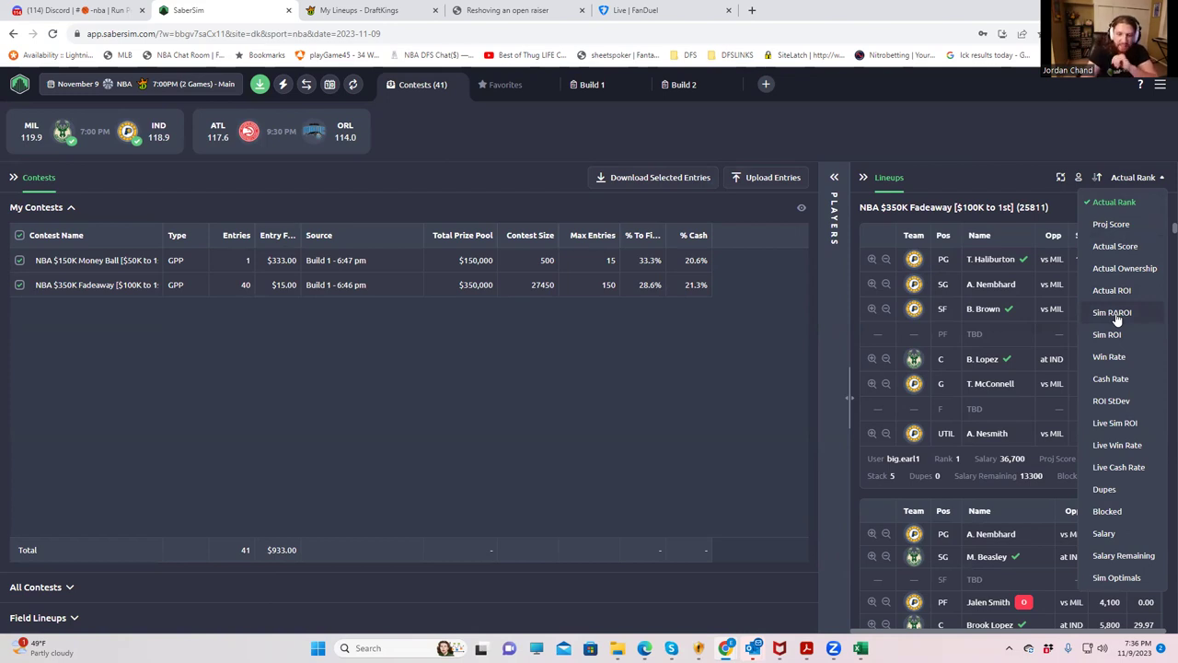
pyautogui.click(1128, 425)
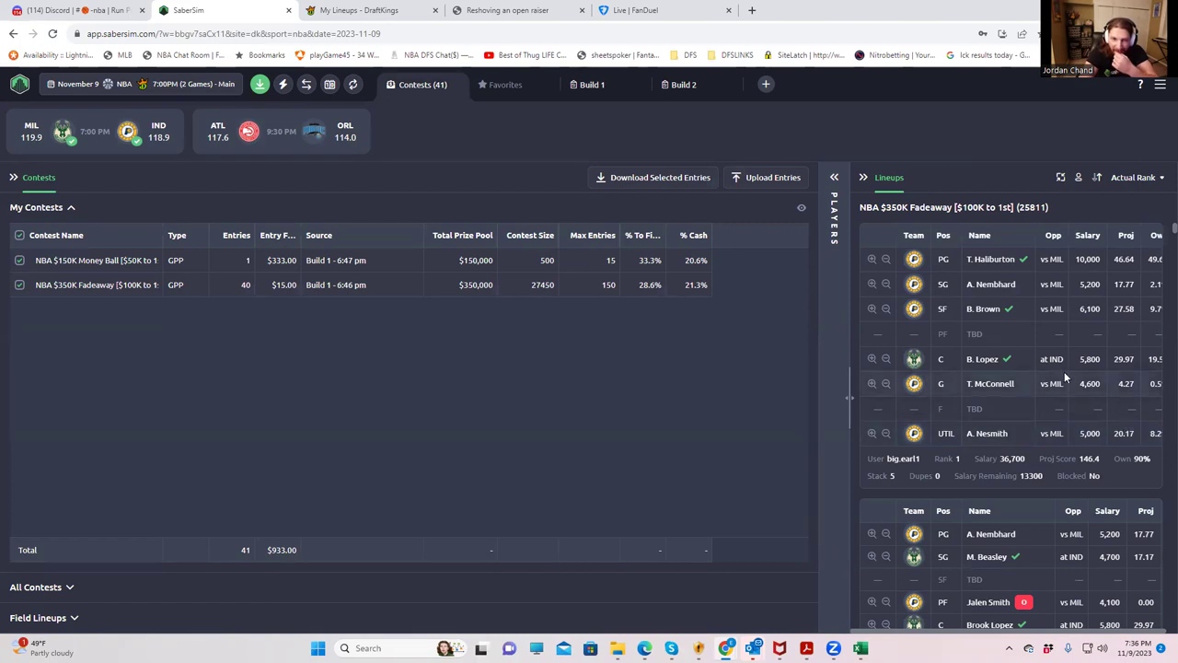
pyautogui.click(1125, 177)
pyautogui.click(1116, 424)
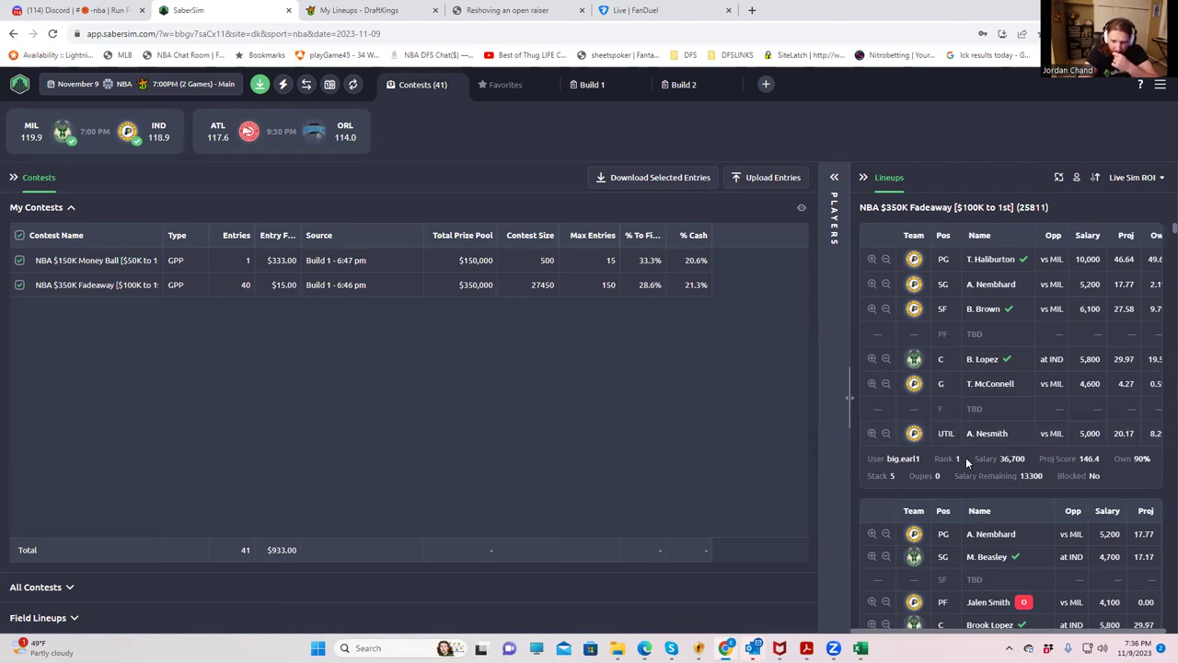
pyautogui.scroll(-1, 1055, 506)
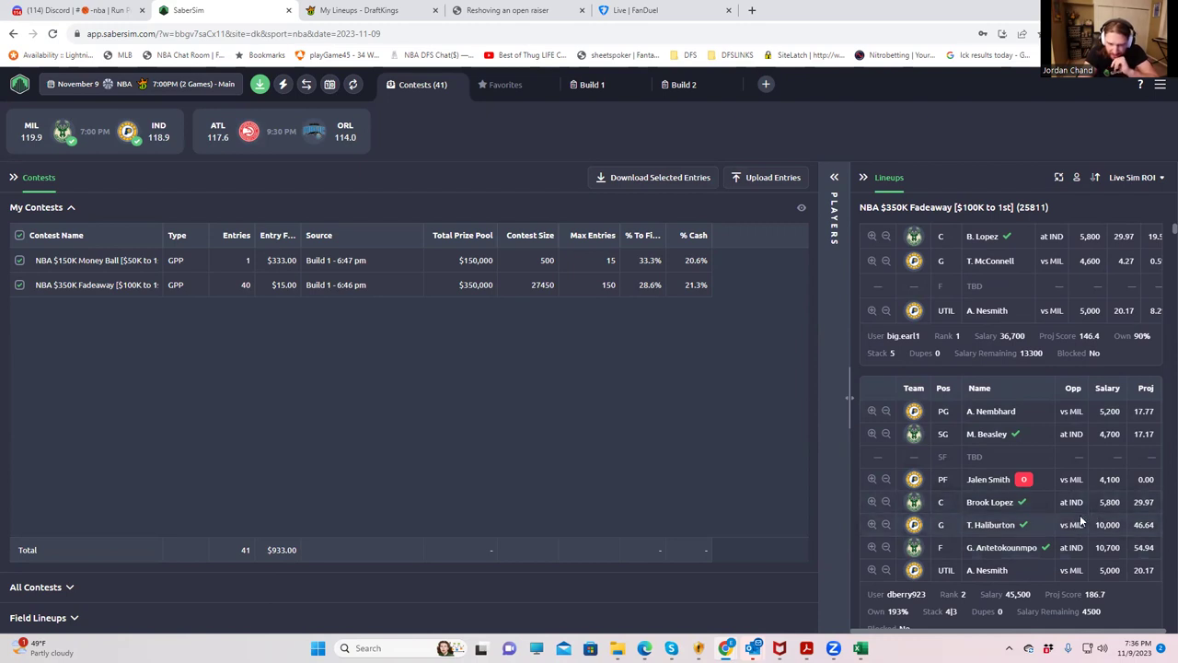
pyautogui.scroll(-2, 1081, 521)
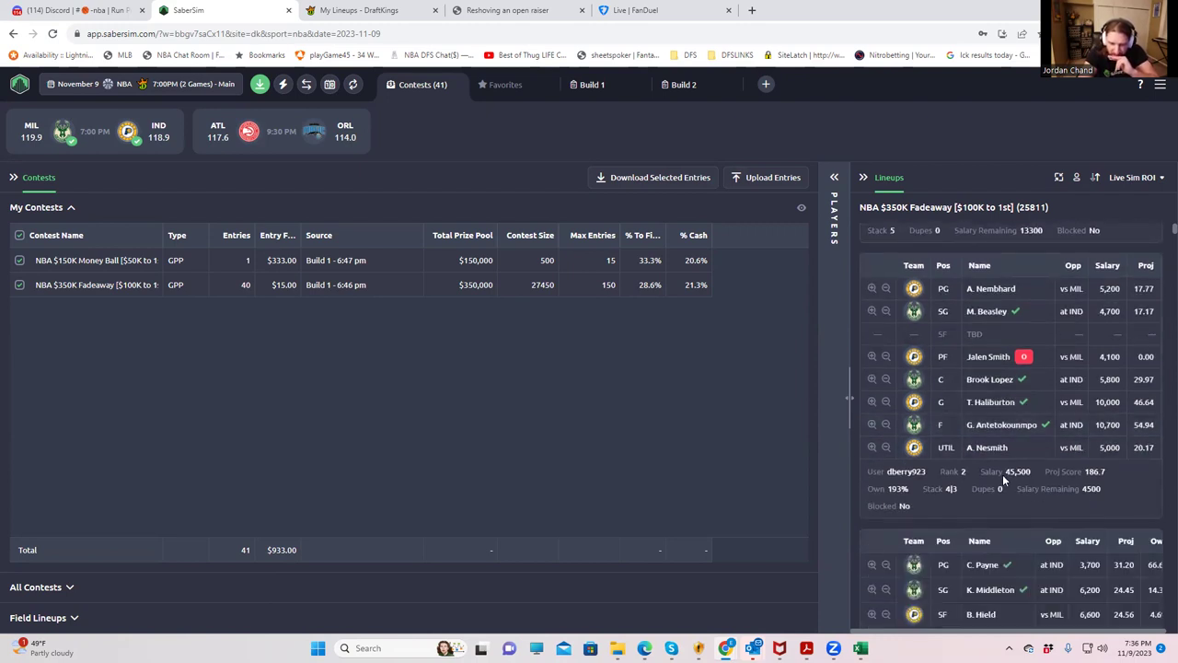
pyautogui.scroll(-3, 992, 473)
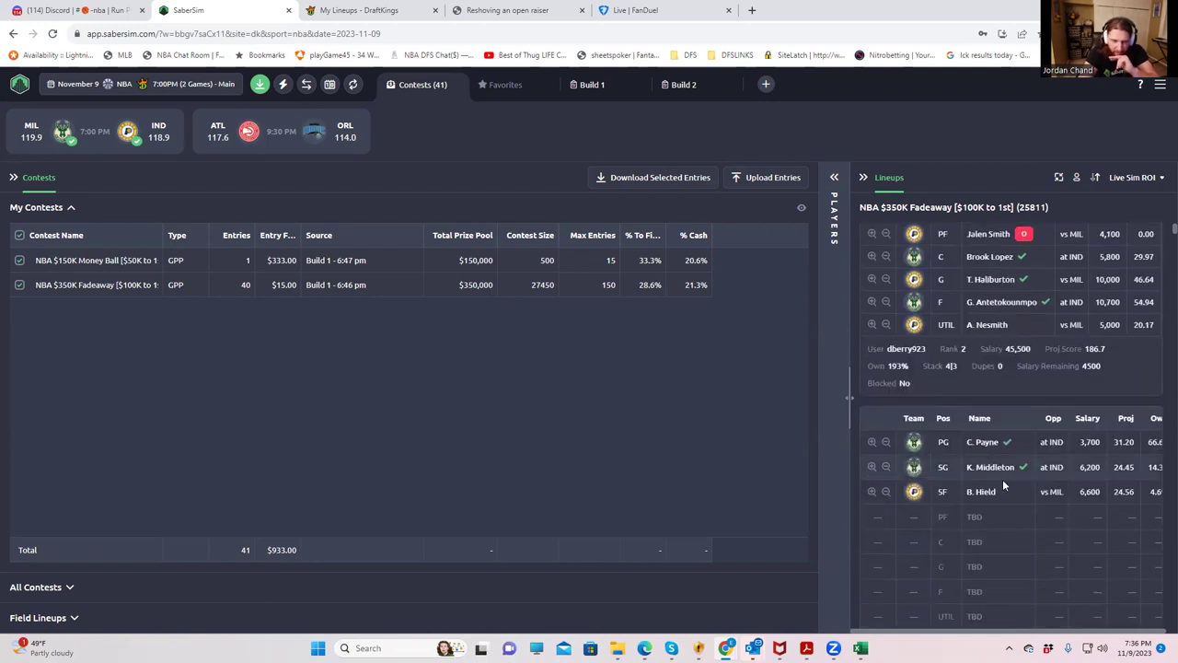
pyautogui.scroll(3, 1039, 480)
pyautogui.scroll(4, 1039, 480)
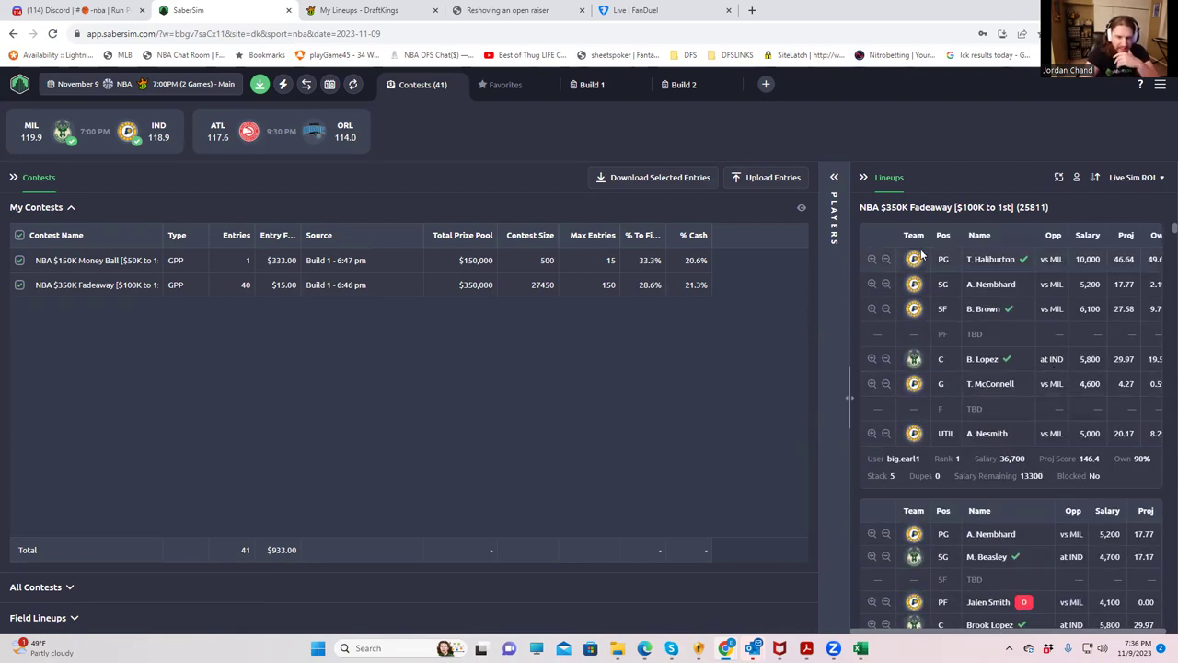
# - View the player exposures and user results for the $350K Fadeaway contest, and open Build 2
pyautogui.click(834, 179)
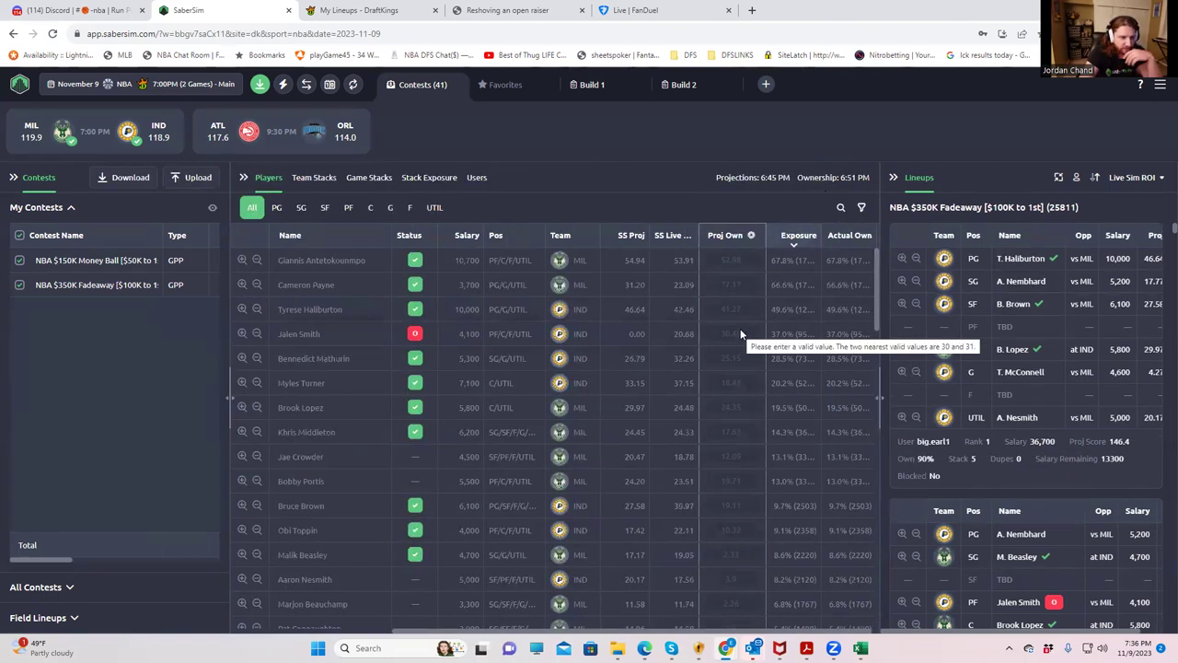
pyautogui.click(475, 181)
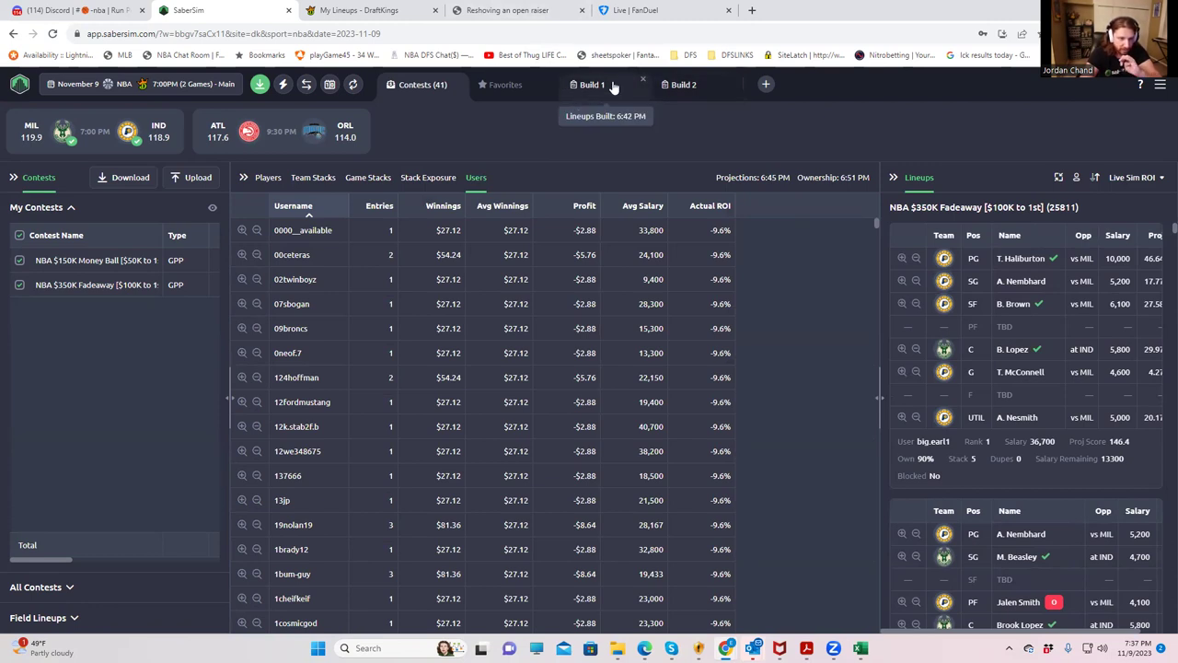
pyautogui.click(672, 85)
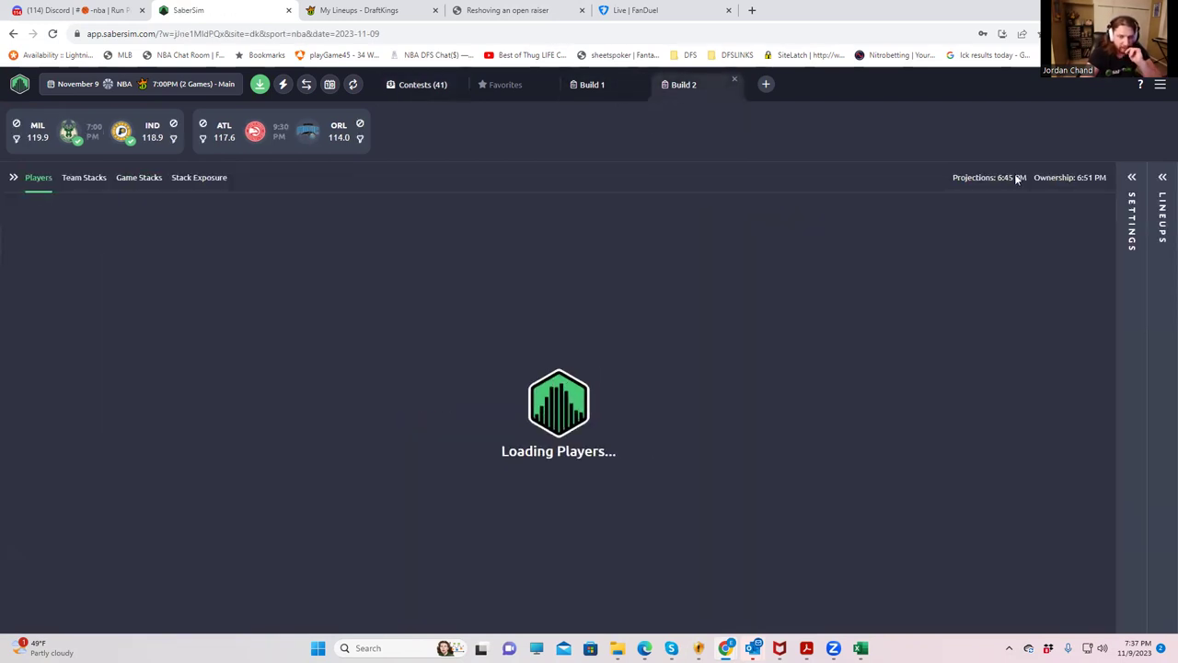
# - Show the settings and lineups of Build 2, and look over the same for Build 1
pyautogui.click(1131, 179)
pyautogui.click(1161, 179)
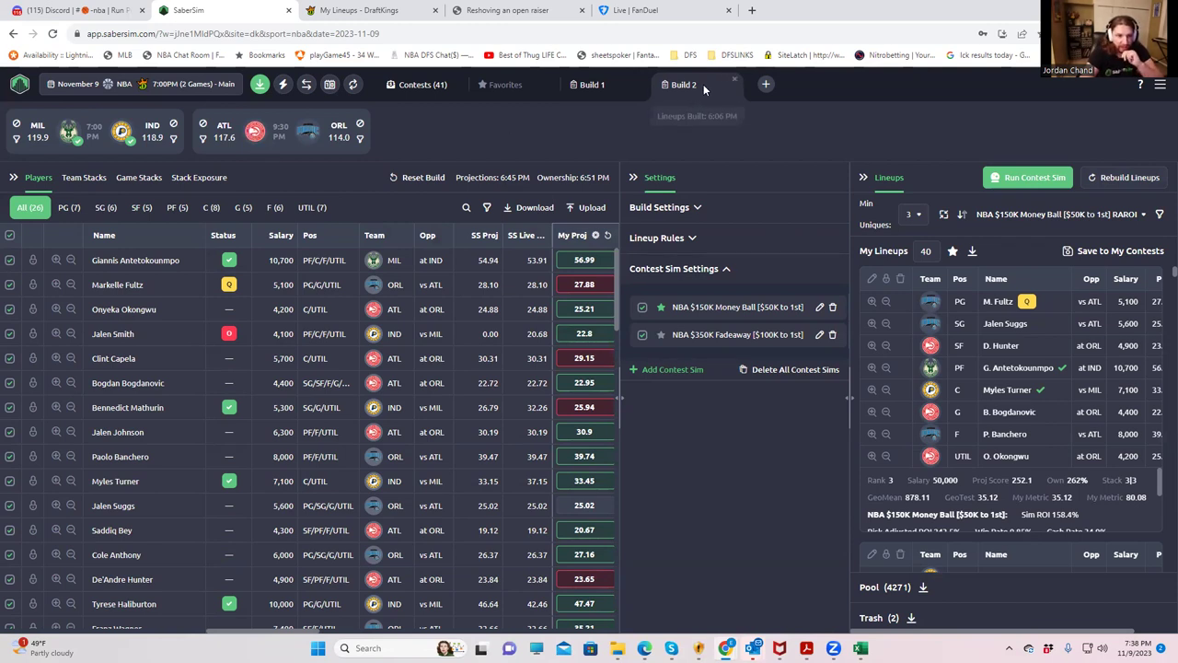
pyautogui.click(592, 85)
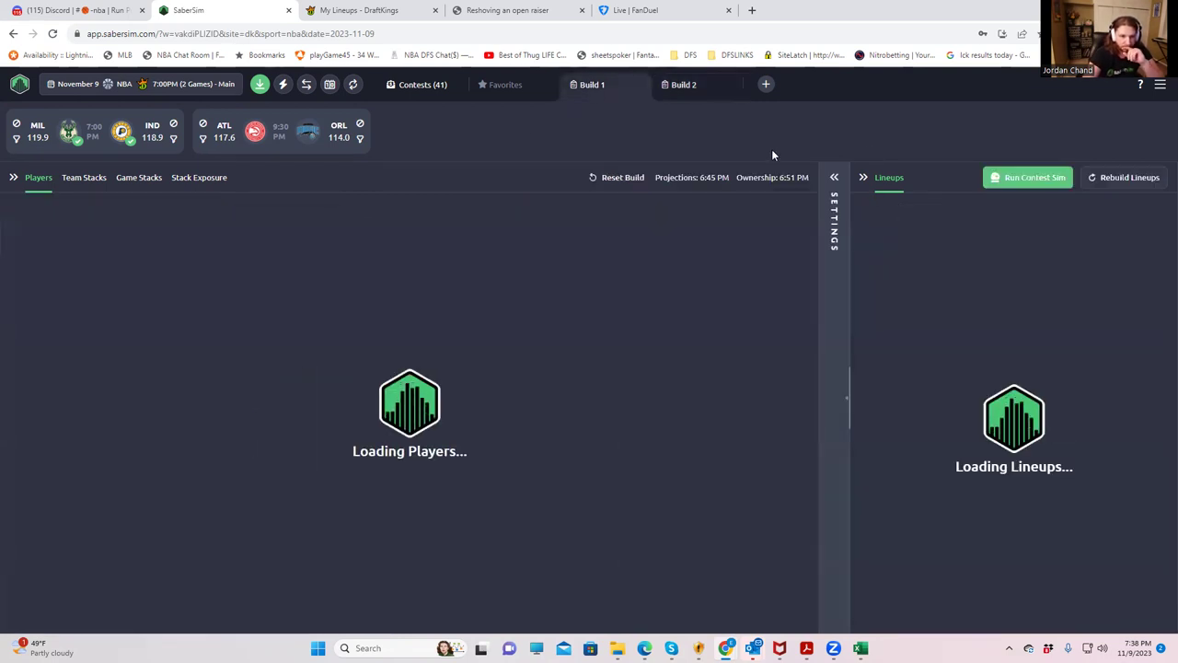
pyautogui.click(834, 180)
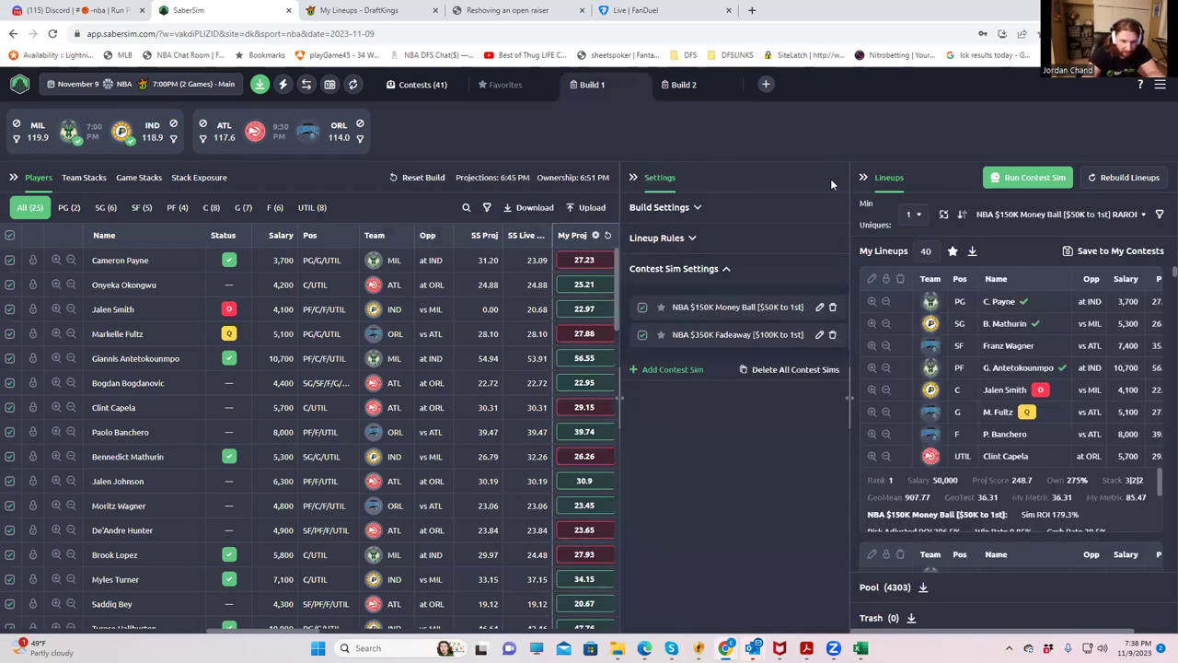
pyautogui.click(633, 178)
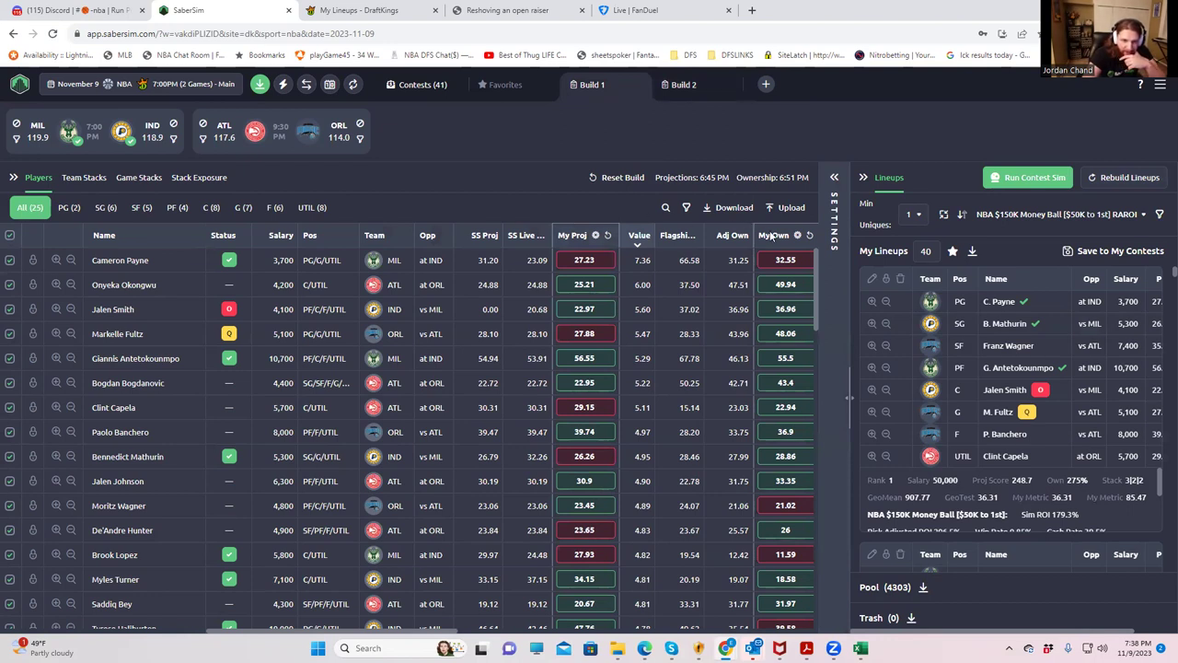
# - Change the My Own ownership source in Build 1 to Flagship MME Live and accept the projections reset
pyautogui.moveTo(800, 238)
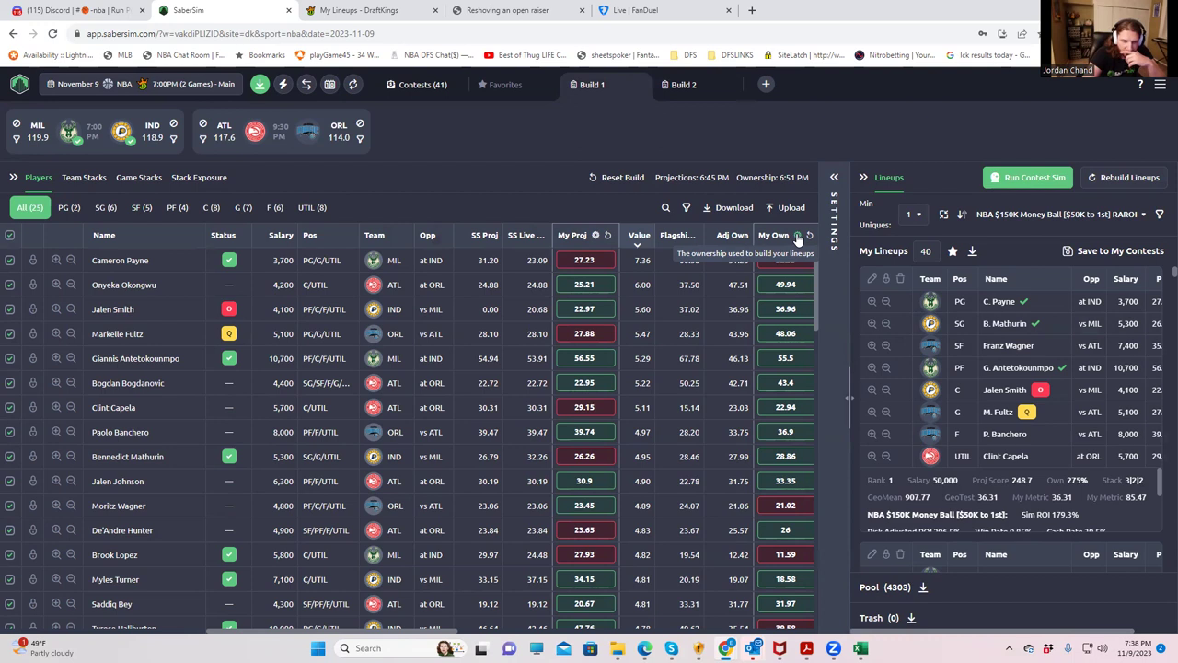
pyautogui.click(799, 236)
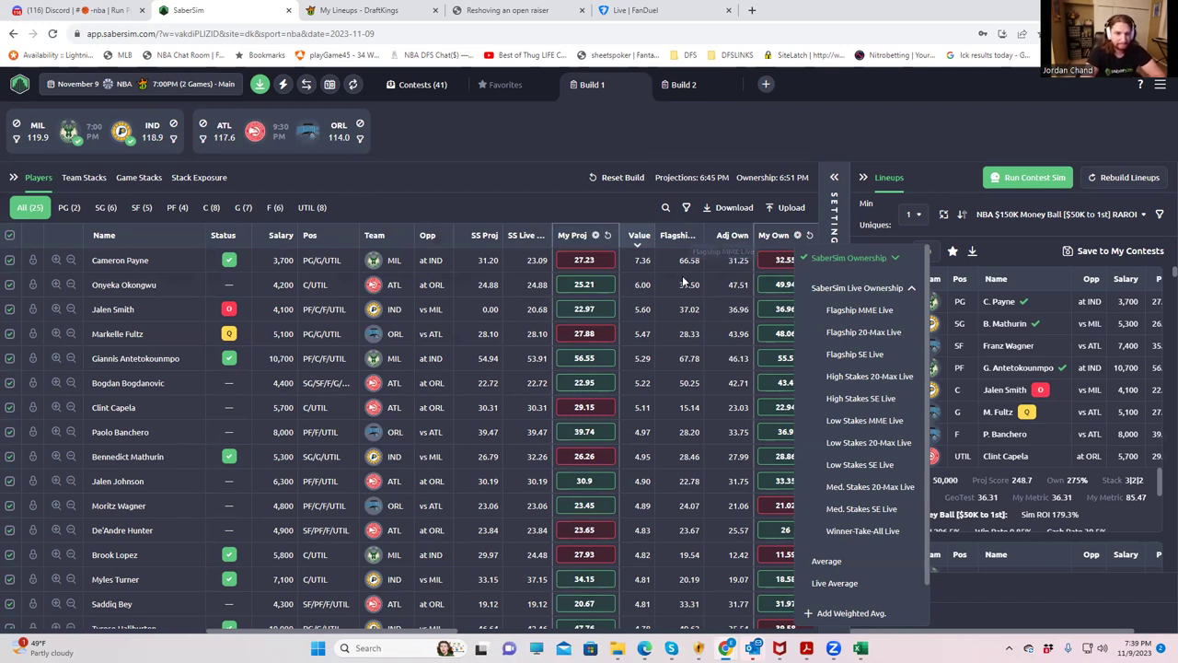
pyautogui.click(869, 311)
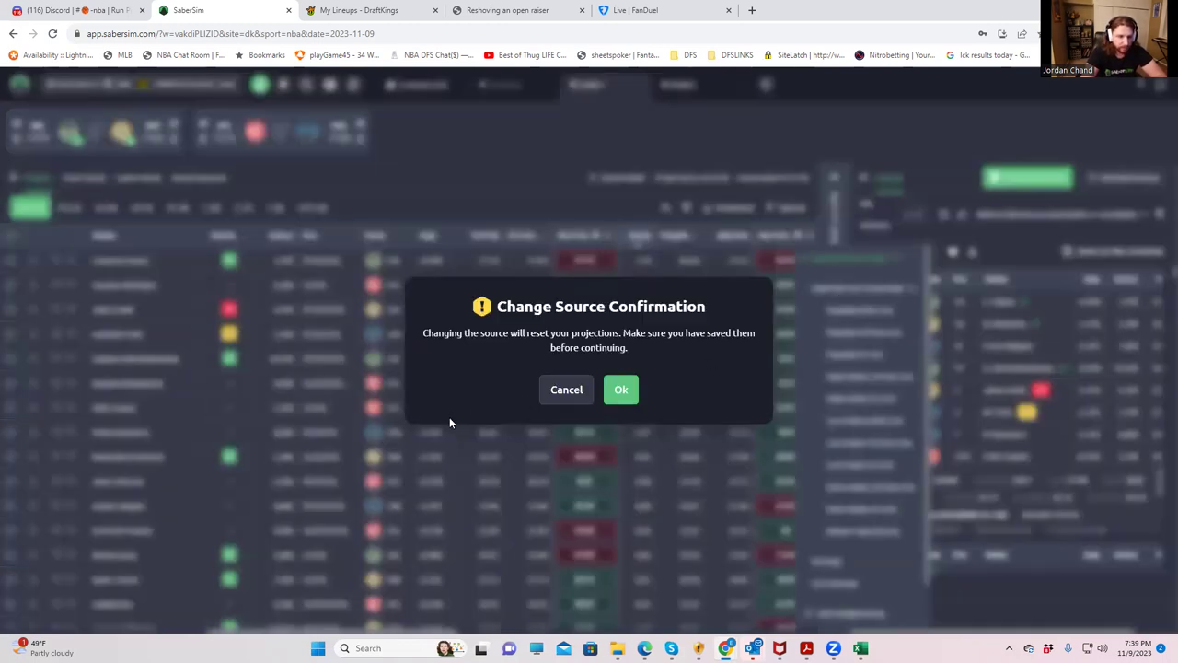
pyautogui.click(565, 391)
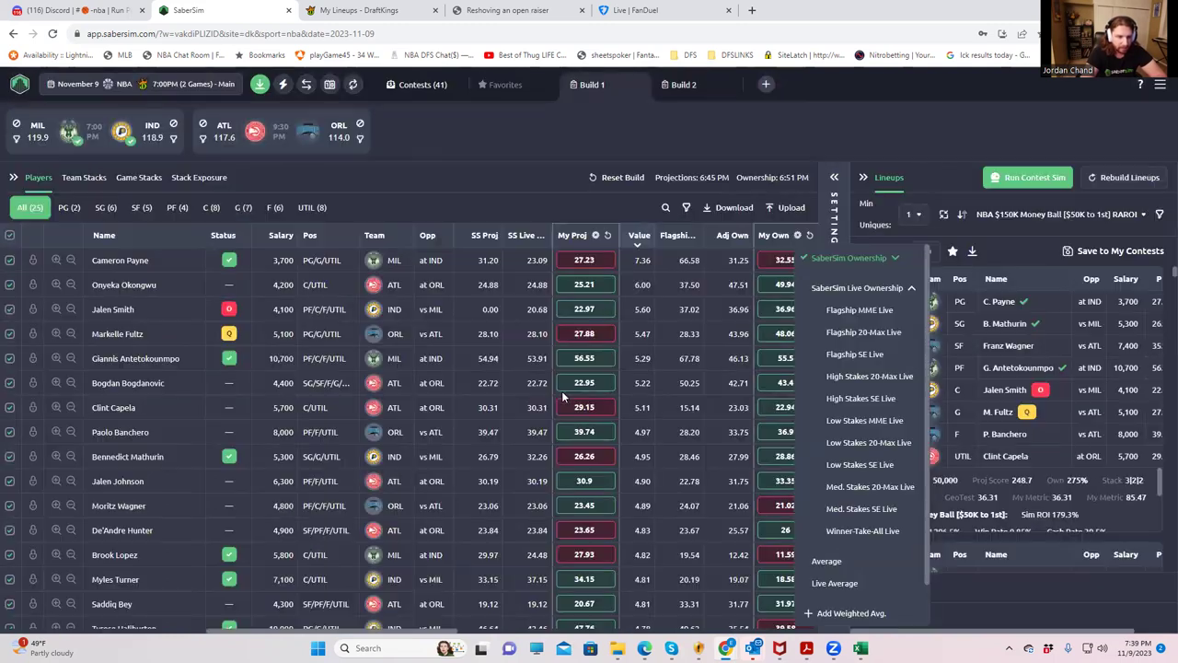
pyautogui.click(861, 313)
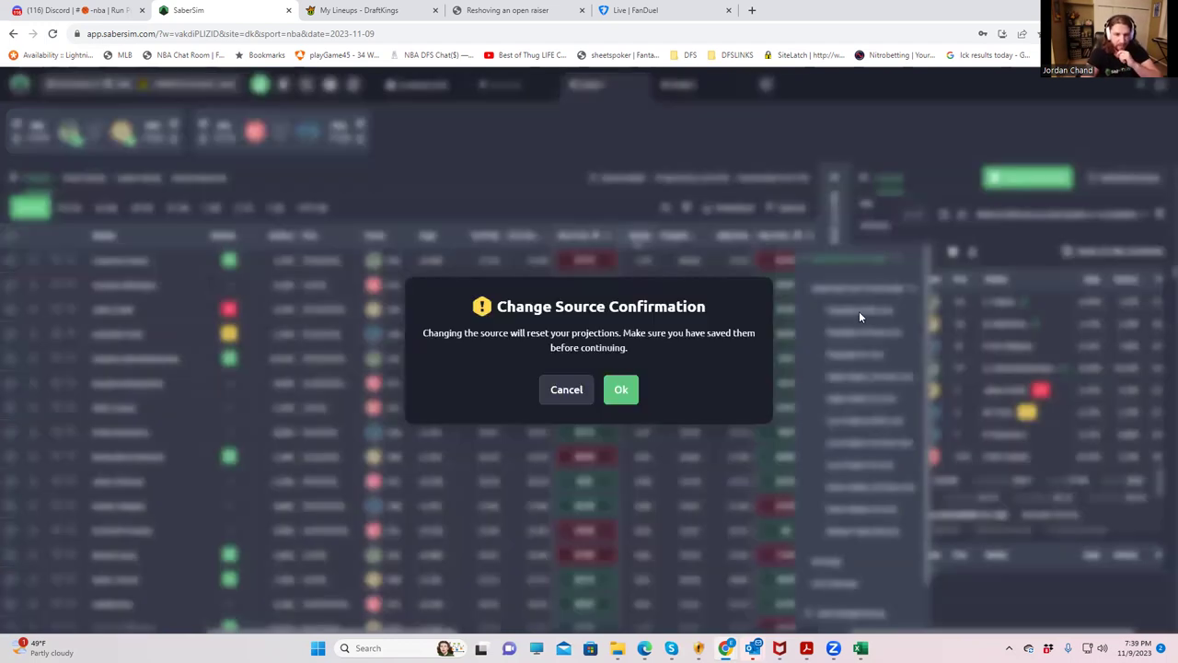
pyautogui.click(622, 392)
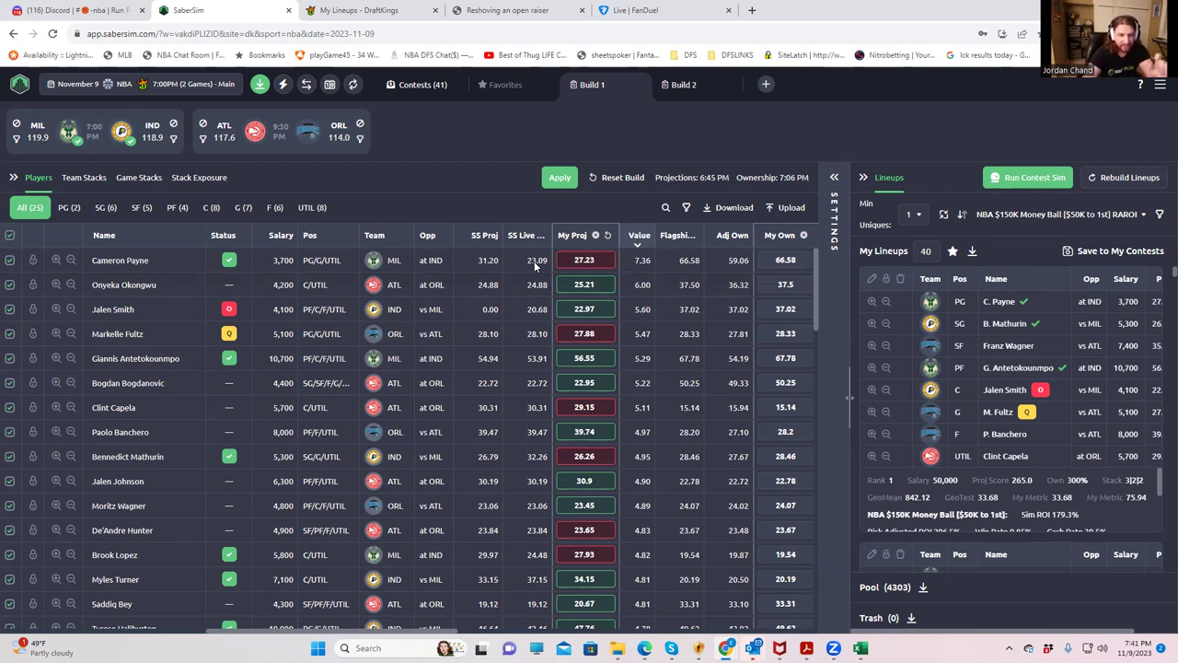
# - Open the NBA $350K Fadeaway contest sim settings in Build 1 and look over the field lineups and live sim options
pyautogui.click(834, 178)
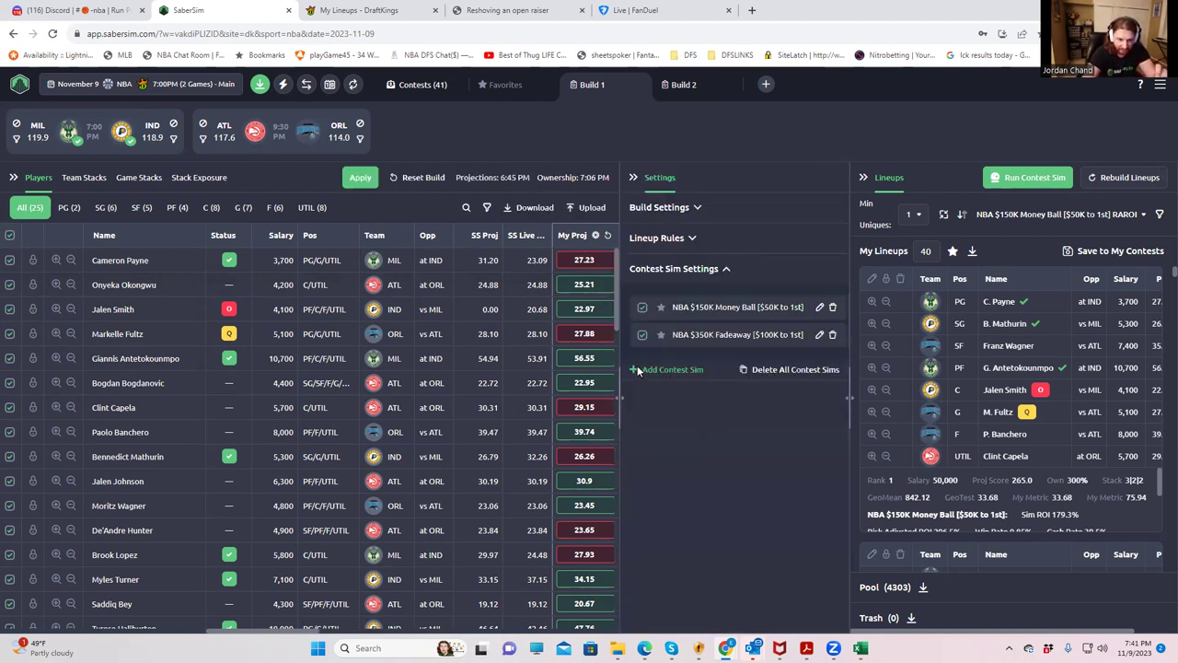
pyautogui.click(634, 176)
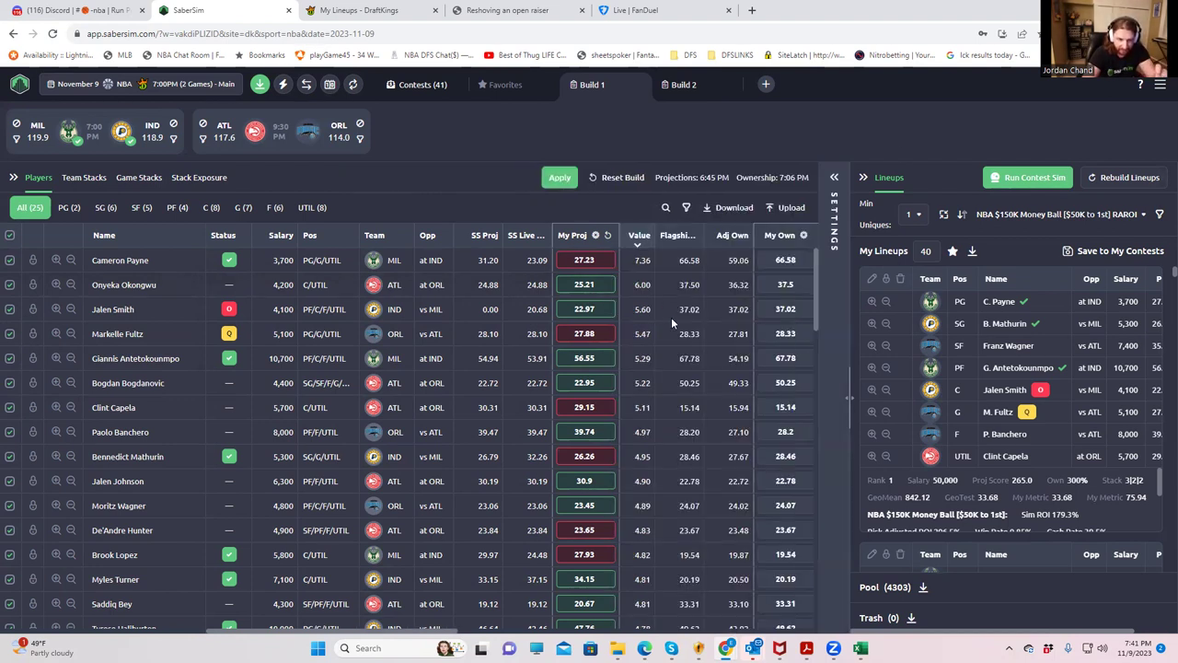
pyautogui.click(834, 178)
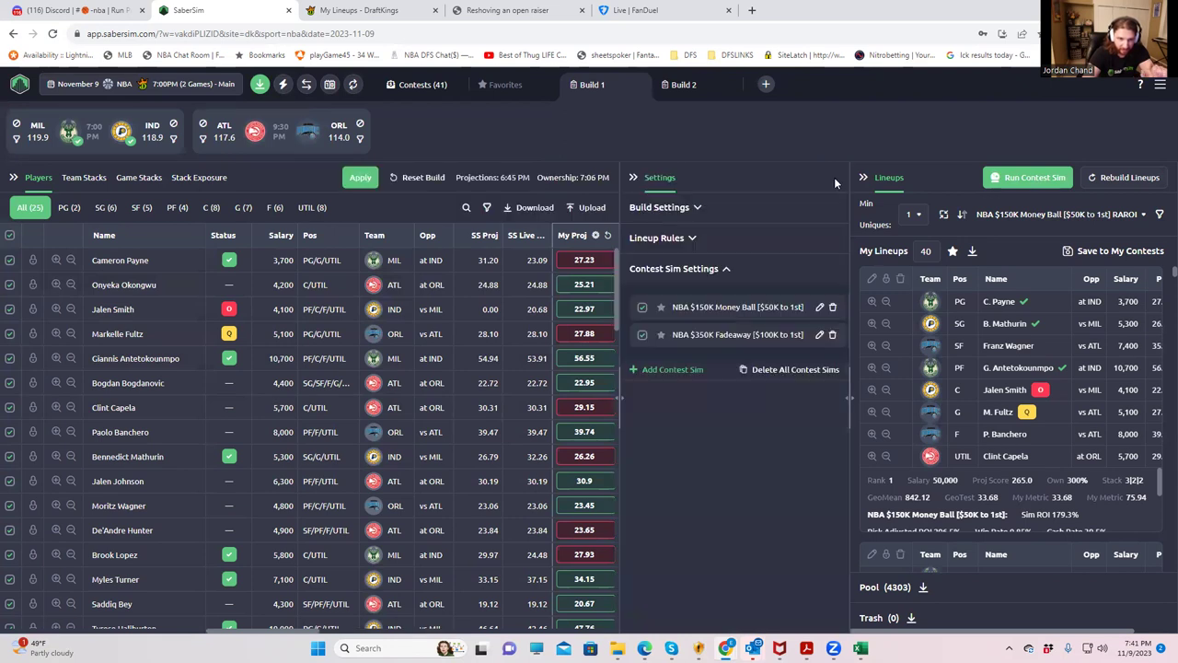
pyautogui.click(633, 176)
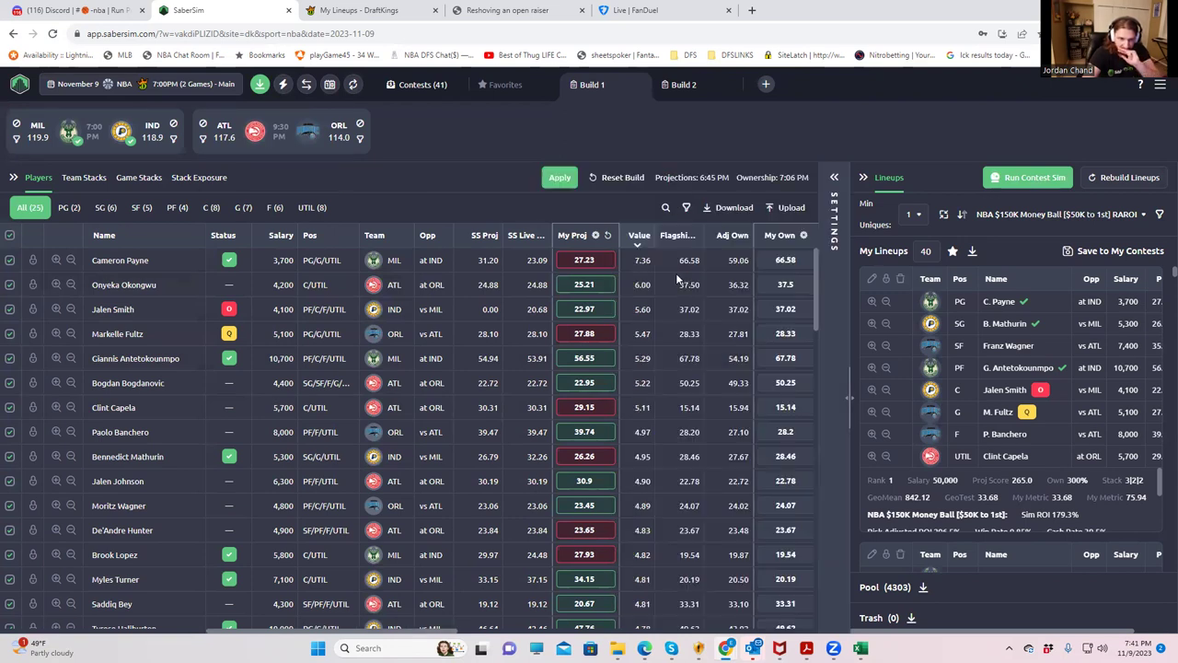
pyautogui.click(833, 180)
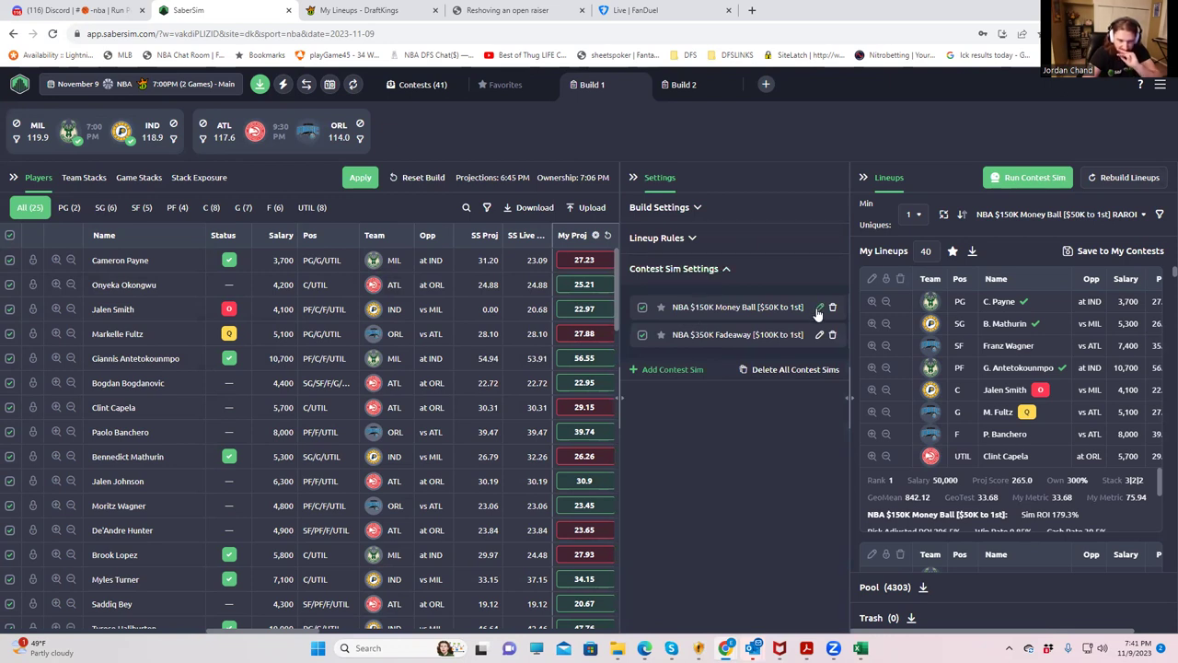
pyautogui.click(820, 335)
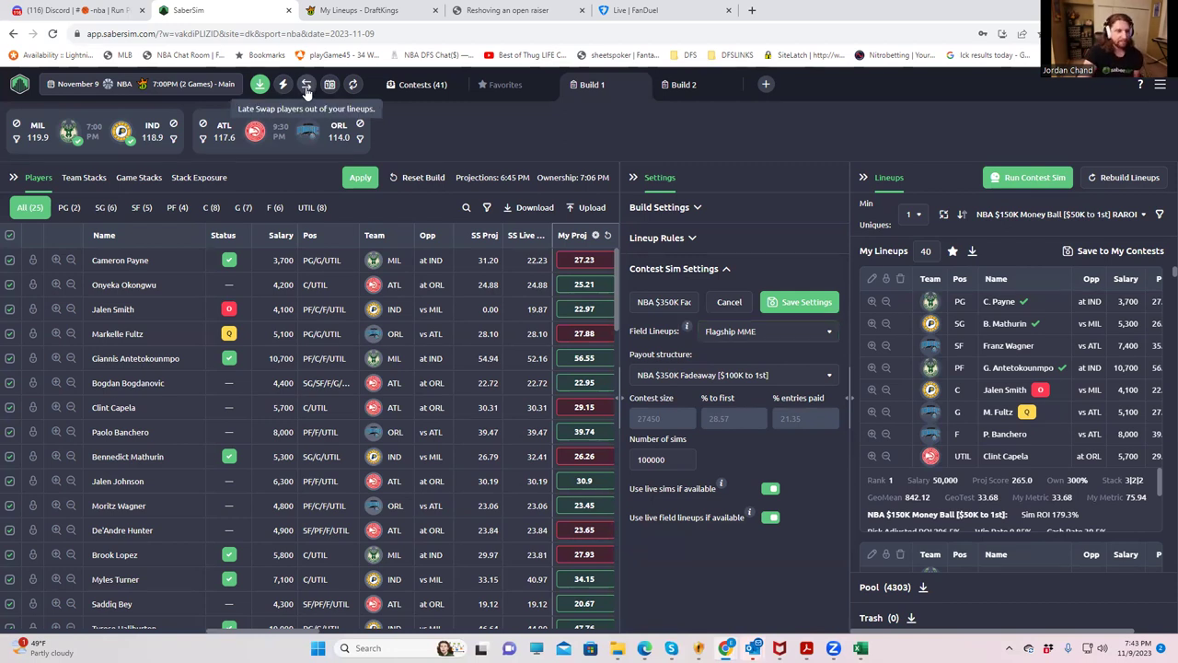
# - Create a late swap for both the NBA $150K Money Ball and NBA $350K Fadeaway contests
pyautogui.click(308, 87)
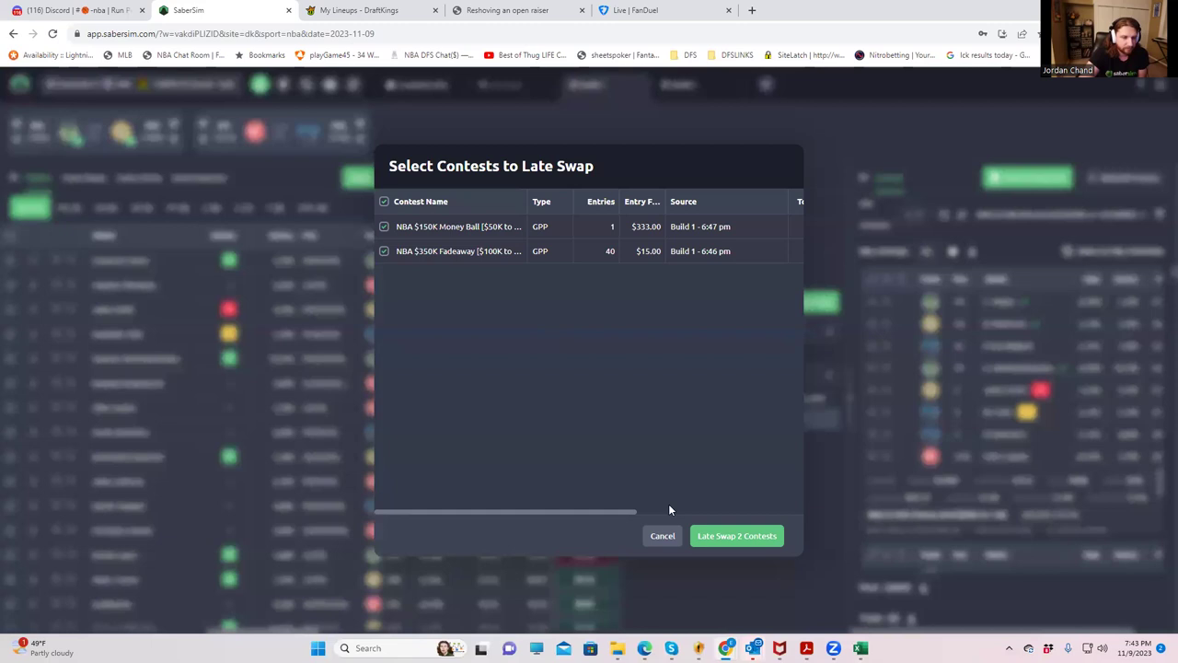
pyautogui.click(714, 538)
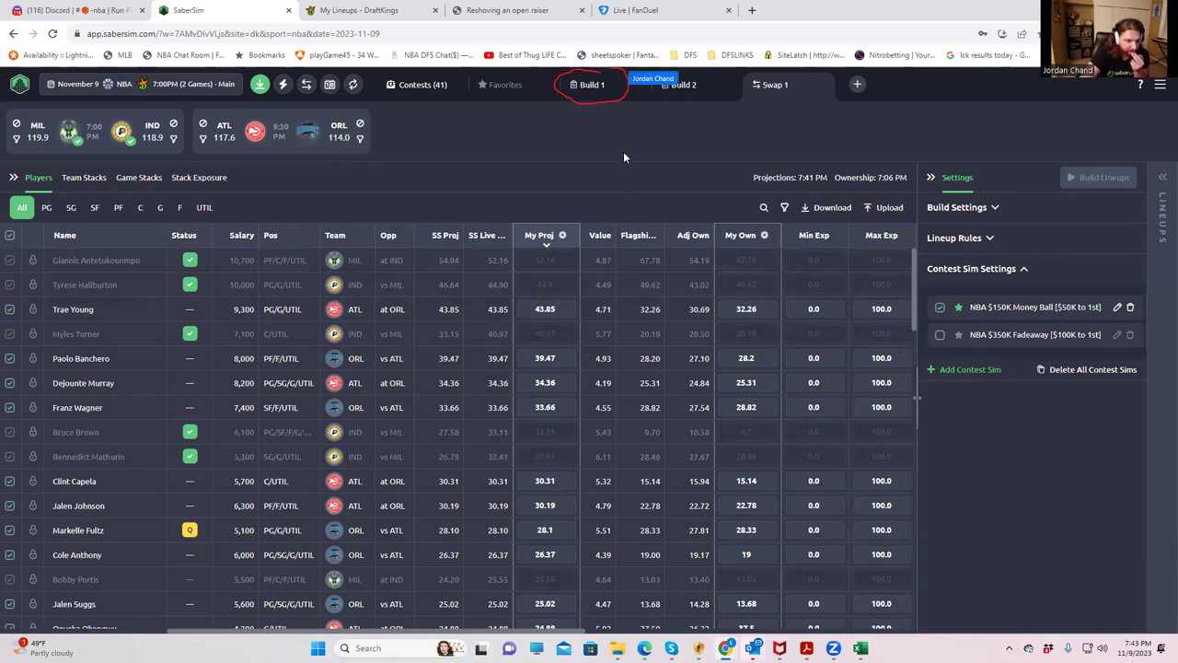
# - Return to Build 1 and clone it into a late swap with both contests included
pyautogui.click(593, 86)
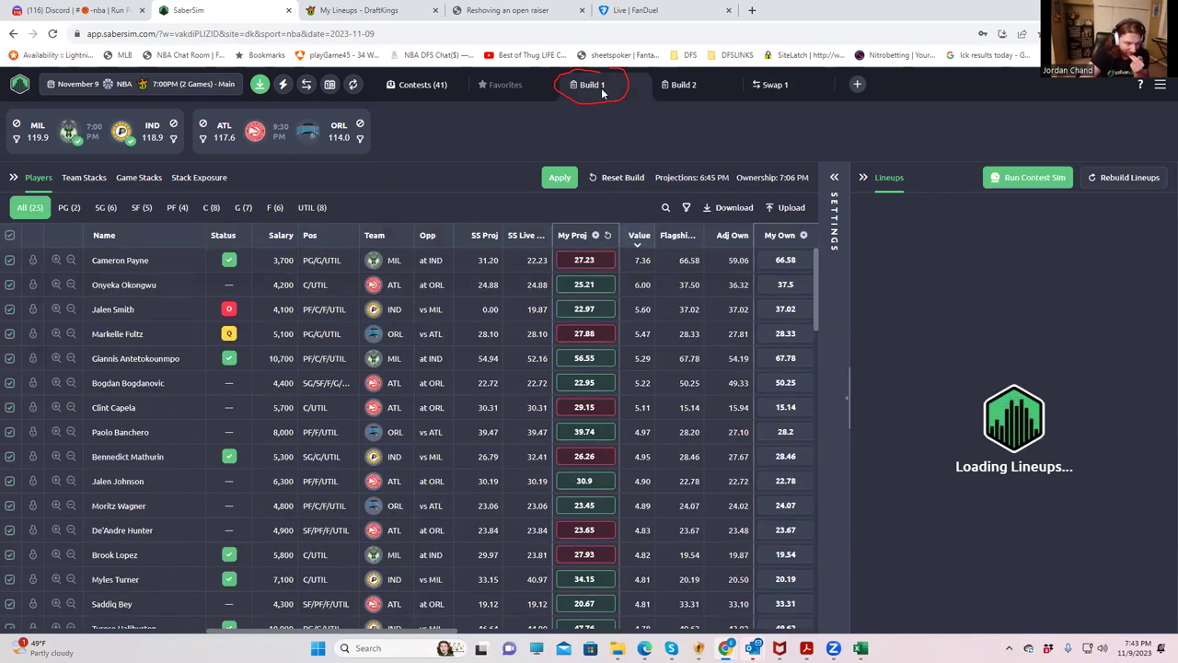
pyautogui.moveTo(601, 87)
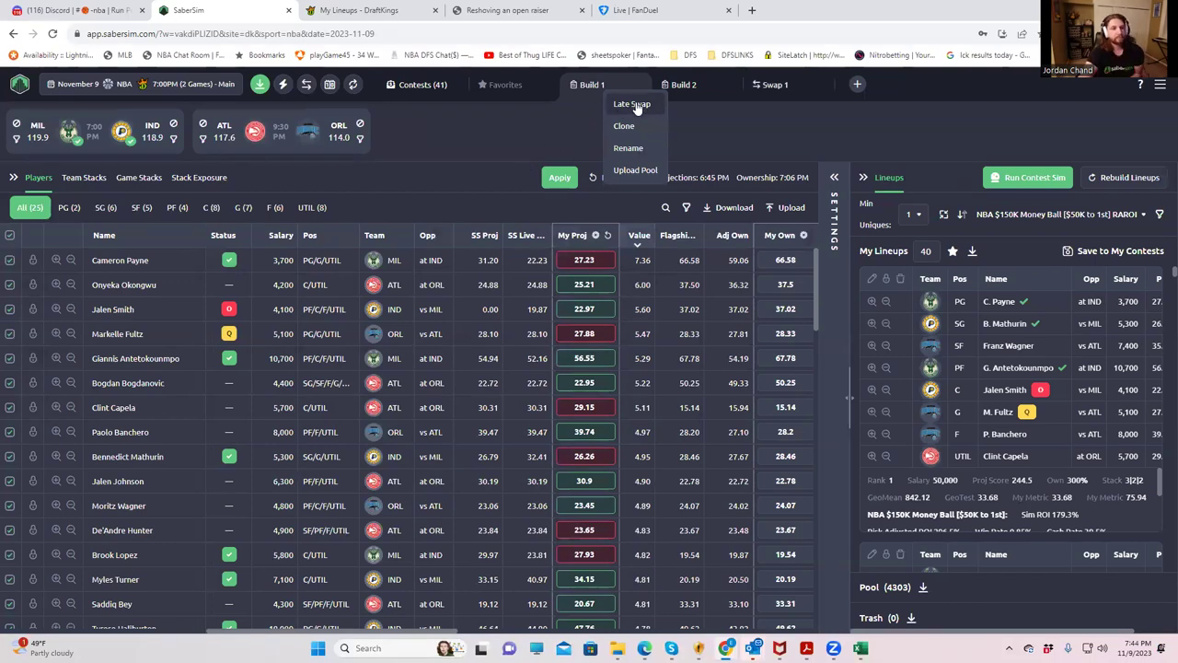
pyautogui.rightClick(637, 109)
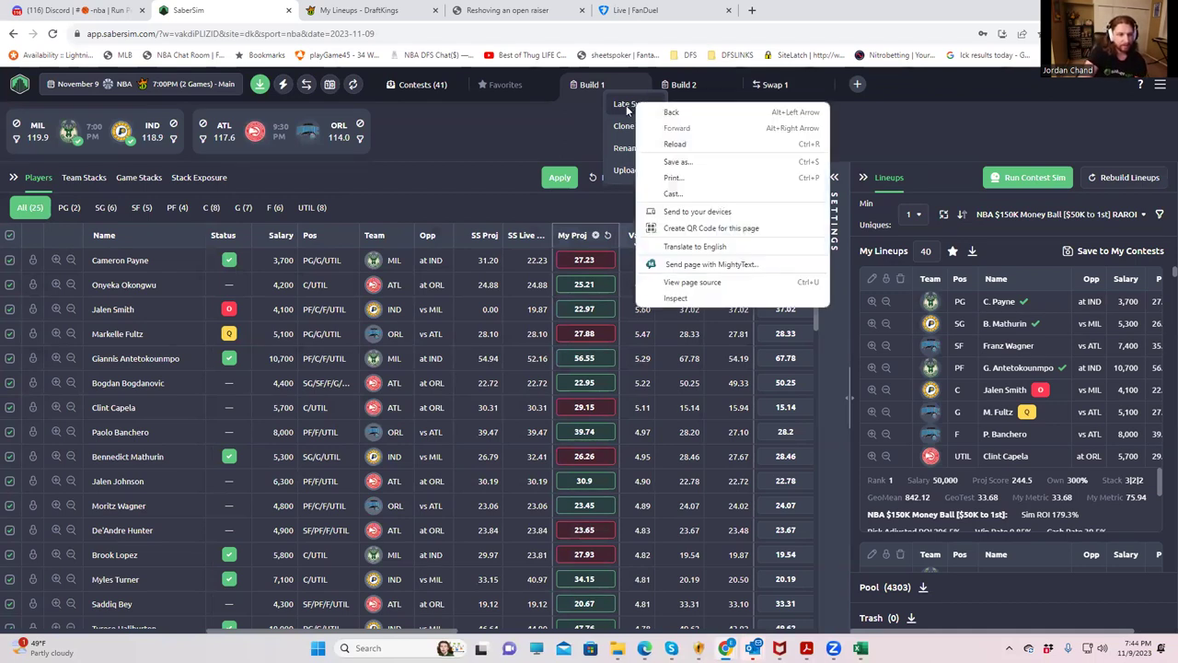
pyautogui.click(626, 105)
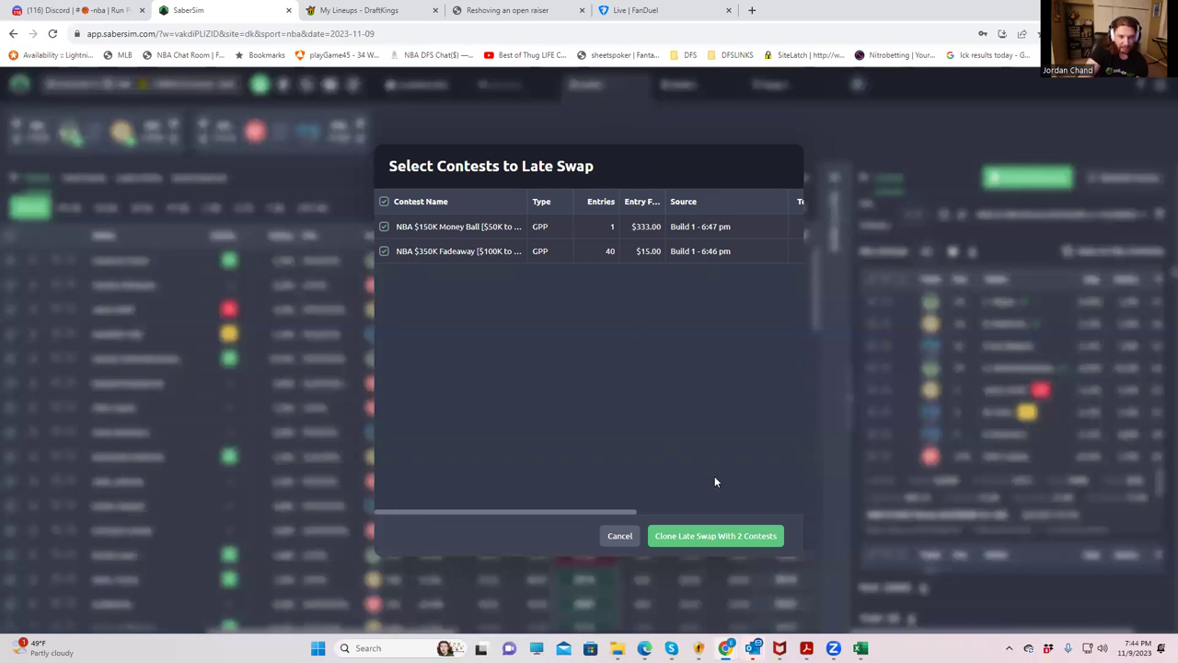
pyautogui.click(720, 535)
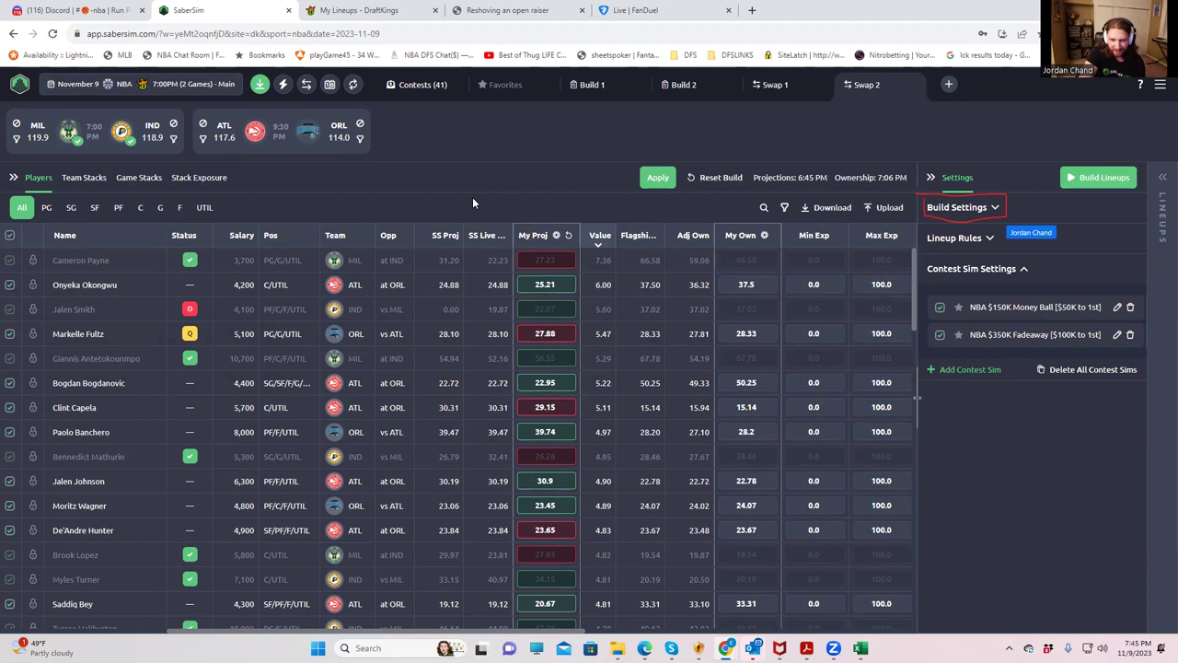
# - Raise the swaps per lineup to 121 in the late swap's build settings and build the lineups
pyautogui.click(995, 209)
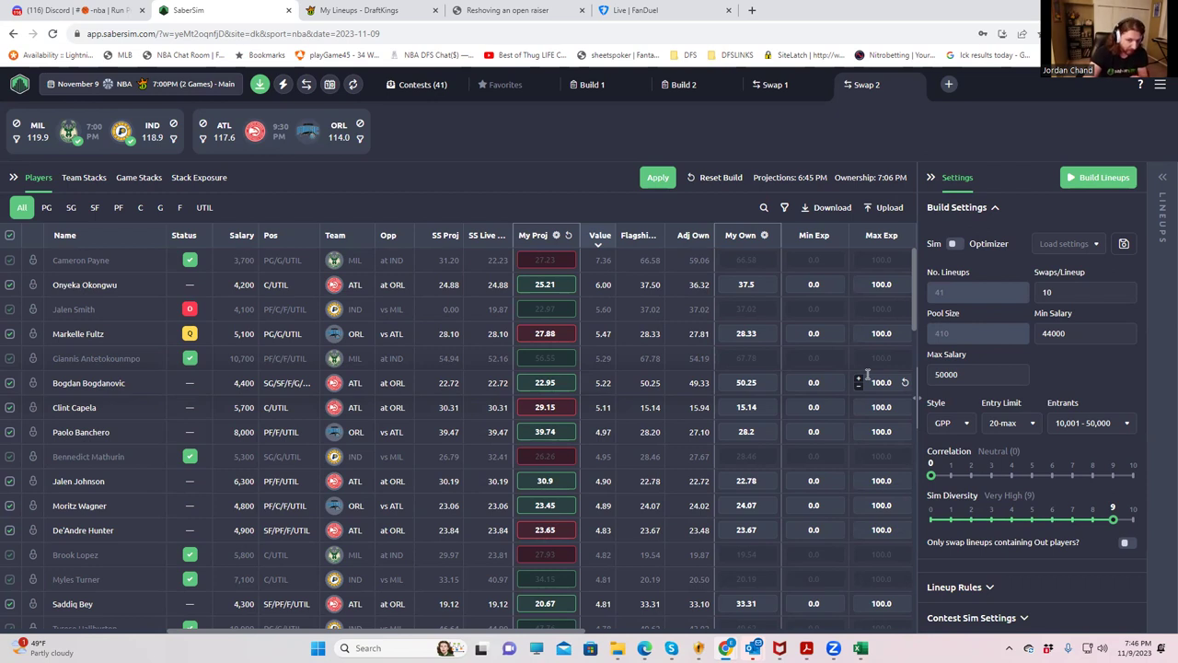
pyautogui.click(1051, 290)
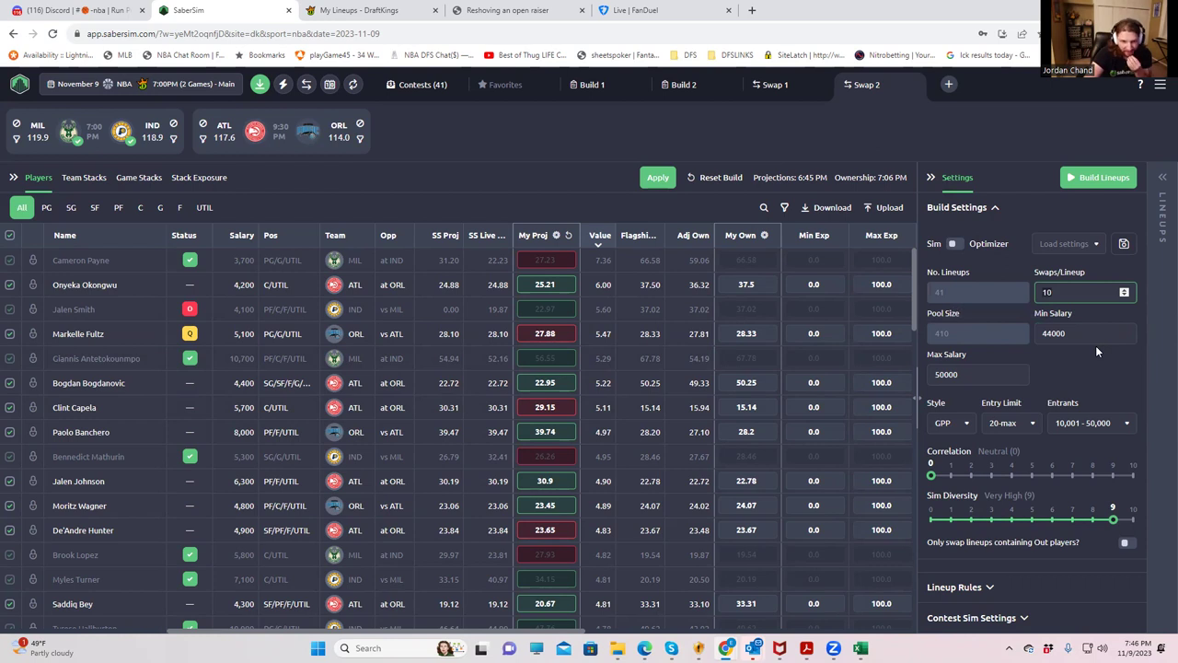
pyautogui.press('BackSpace')
pyautogui.press('BackSpace')
pyautogui.write('500')
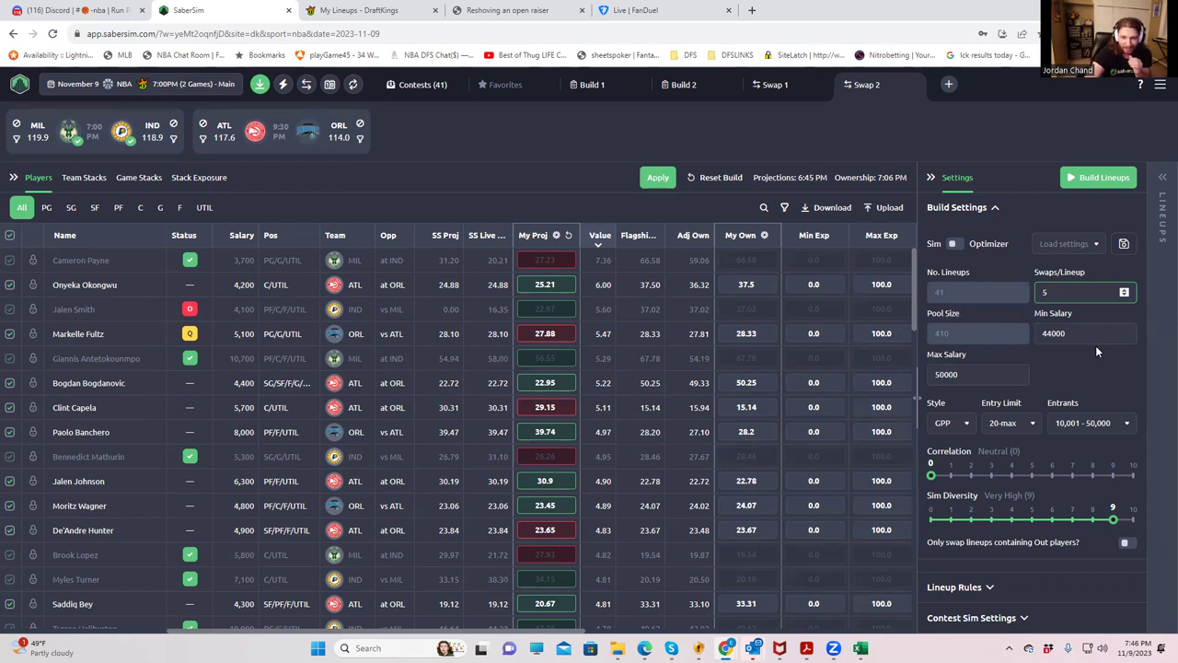
pyautogui.click(1114, 371)
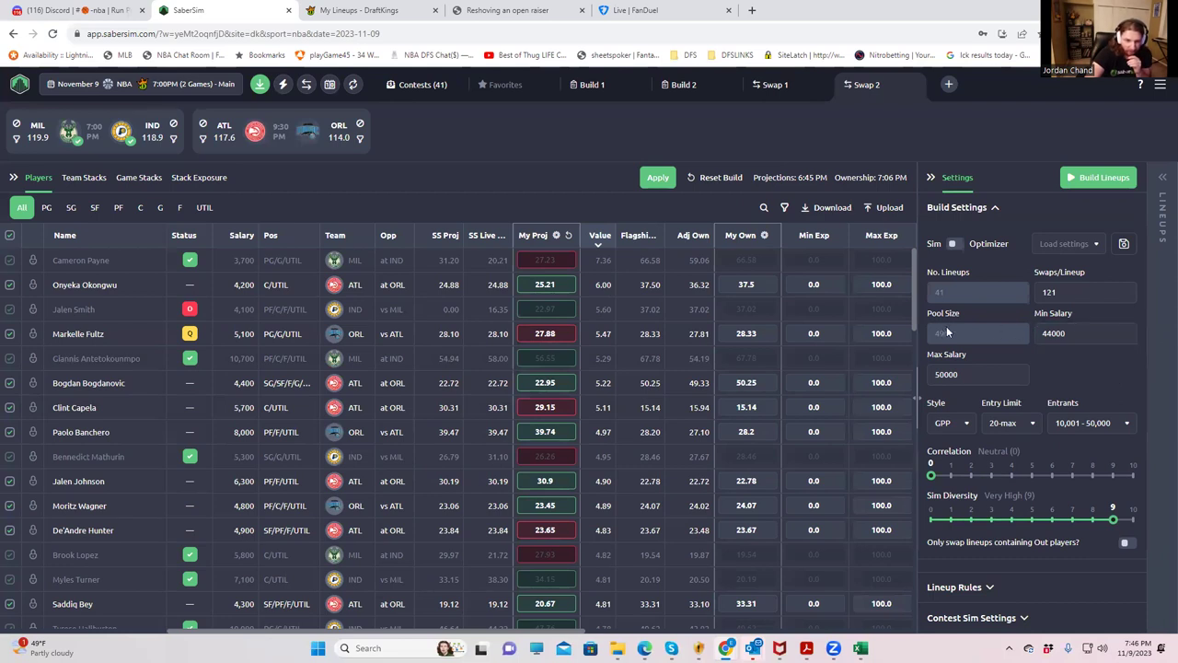
pyautogui.moveTo(957, 333)
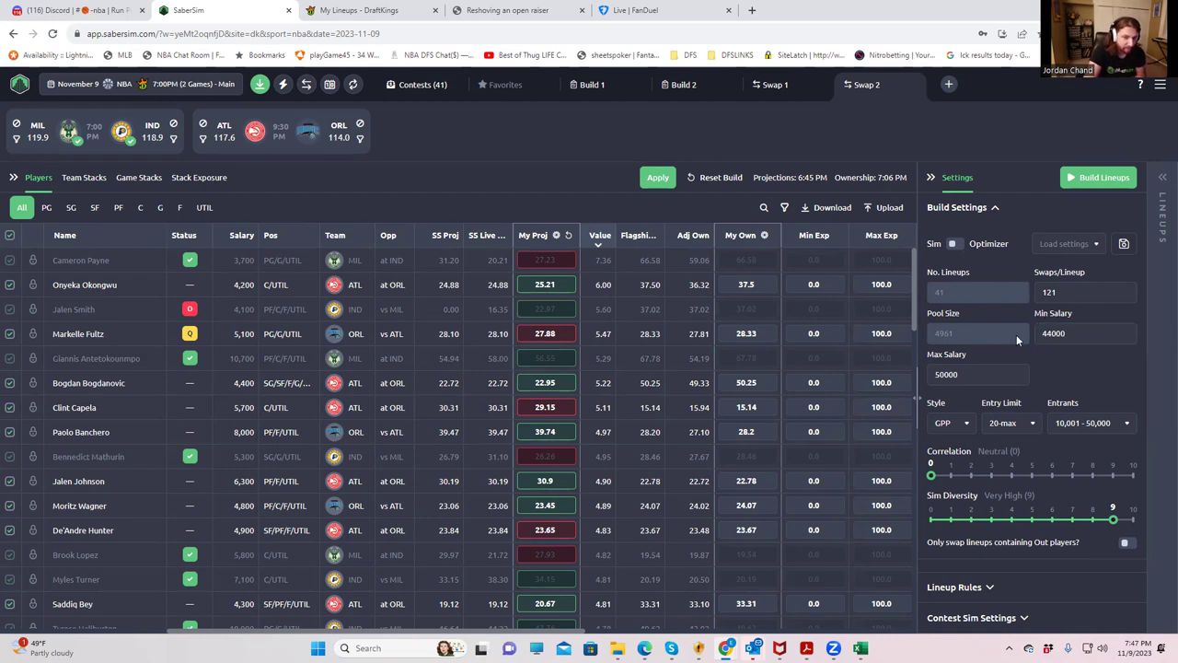
pyautogui.click(1098, 177)
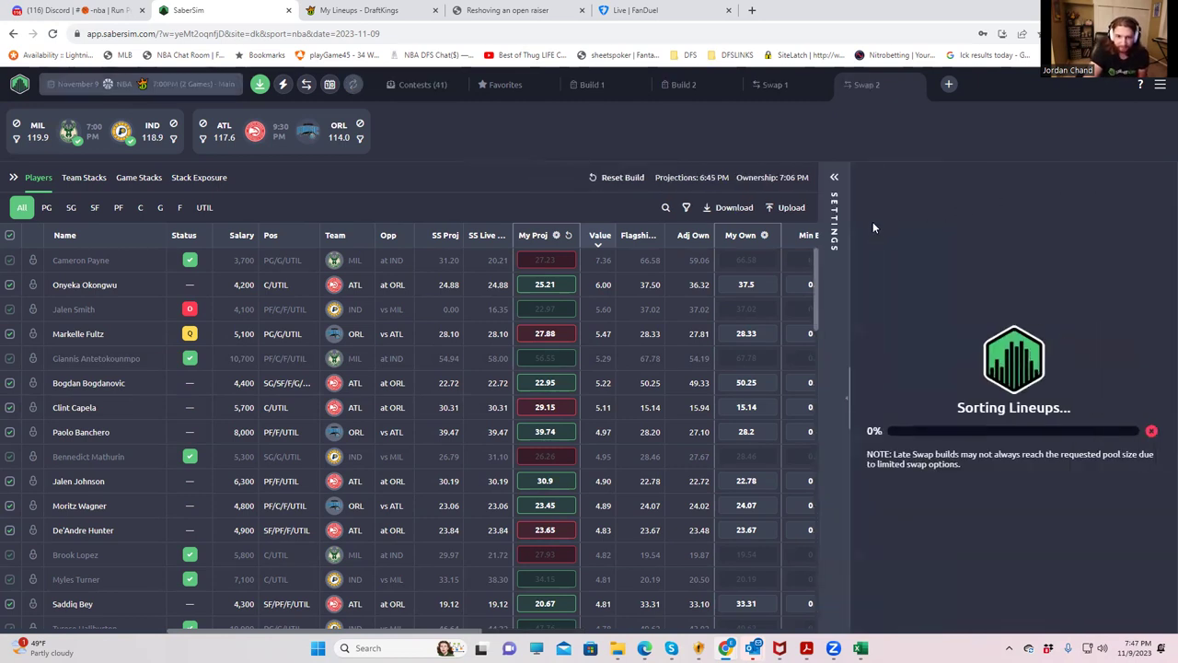
# - Show the build settings beside the swapped lineups and run the contest sim on them
pyautogui.click(834, 179)
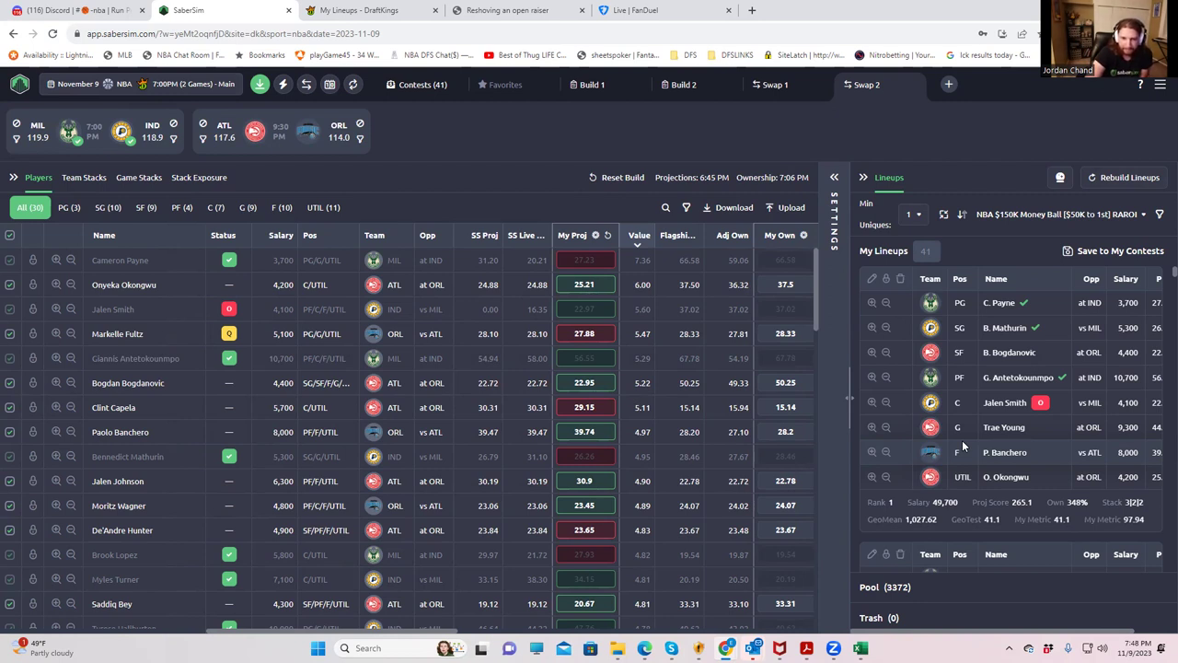
pyautogui.click(834, 178)
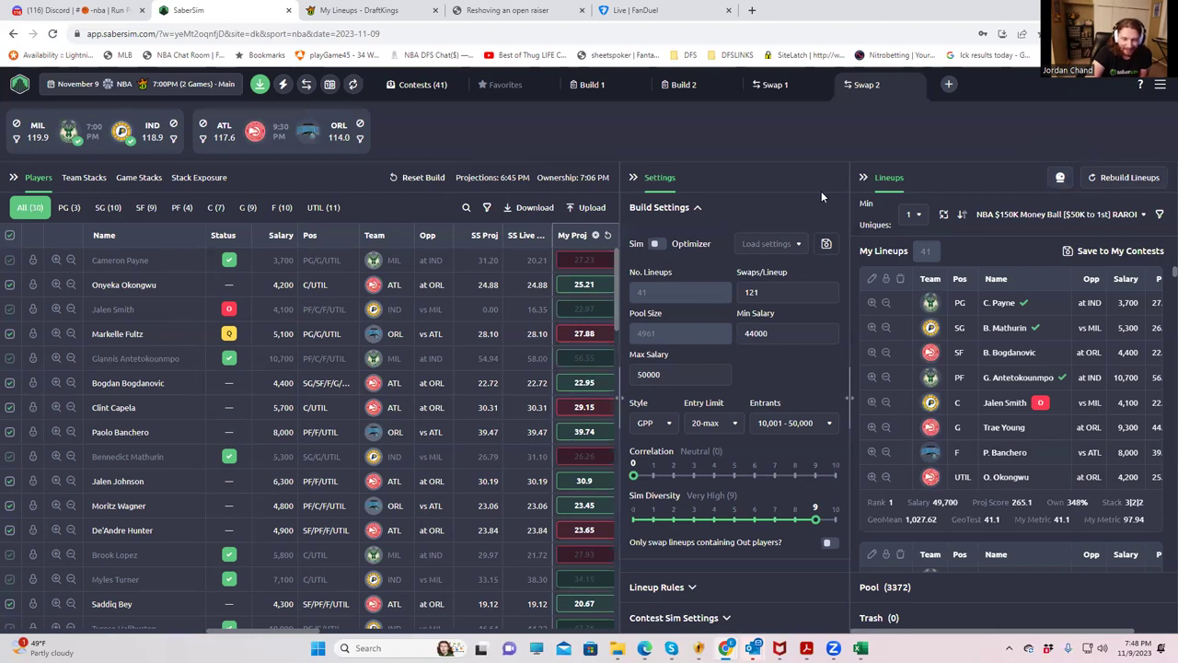
pyautogui.click(1058, 181)
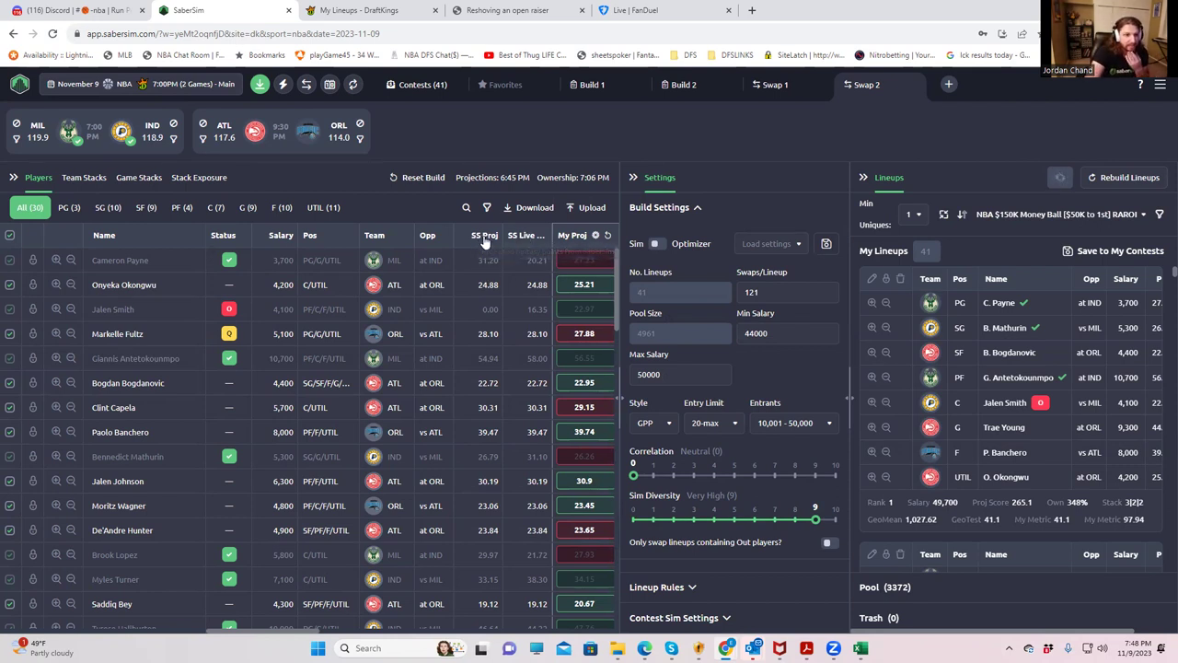
pyautogui.moveTo(511, 238); pyautogui.dragTo(504, 250)
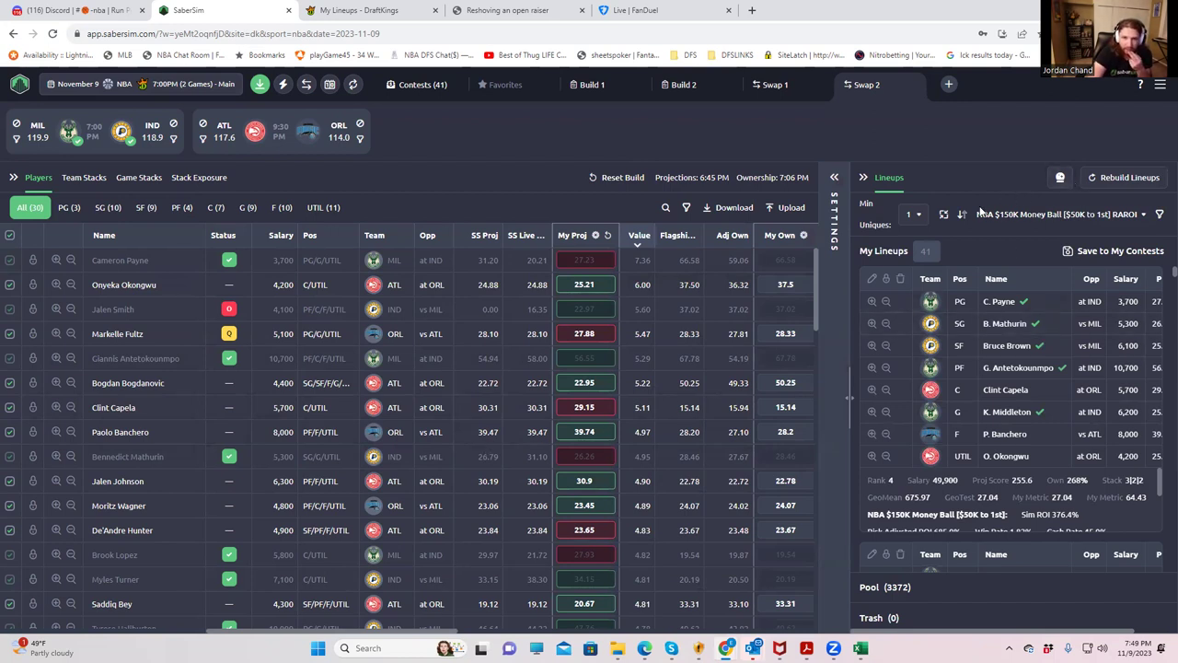
# - Sort the swapped lineups by NBA $350K Fadeaway RAROI and set the minimum uniques to 2
pyautogui.click(1104, 215)
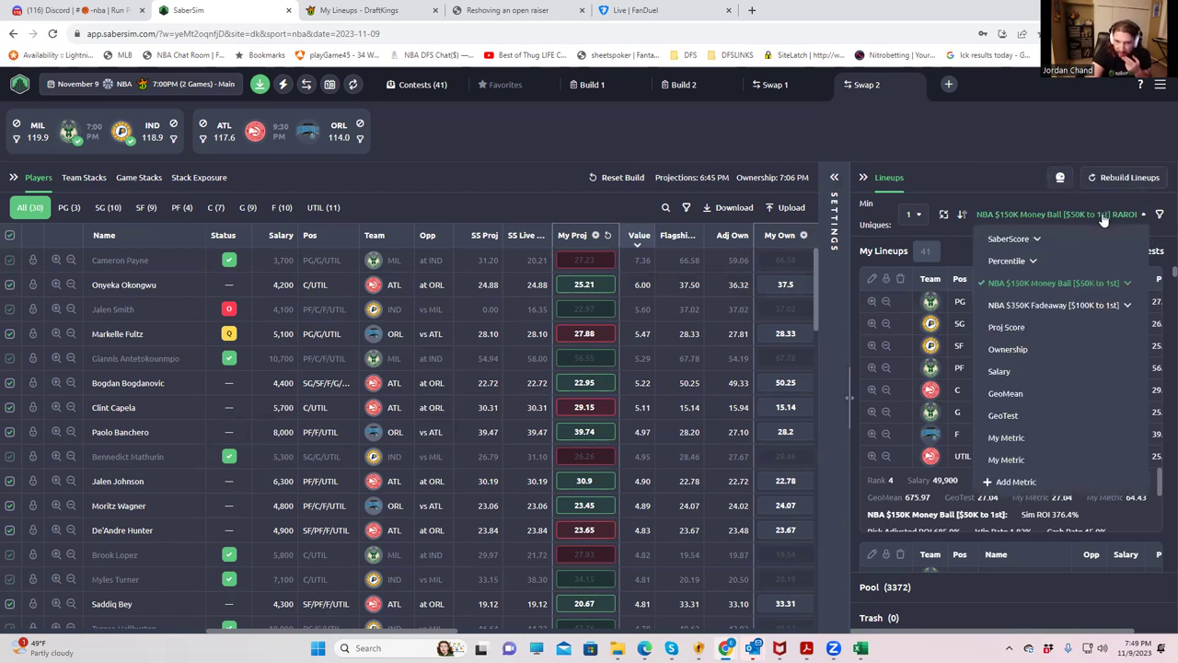
pyautogui.click(1076, 309)
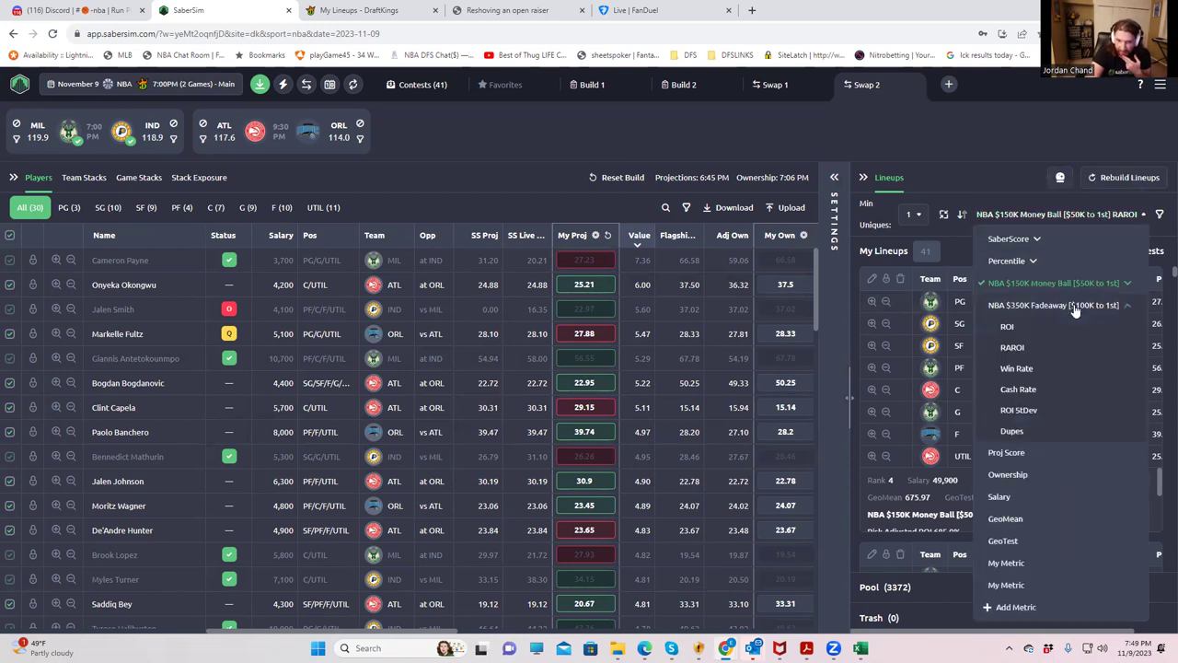
pyautogui.click(1013, 348)
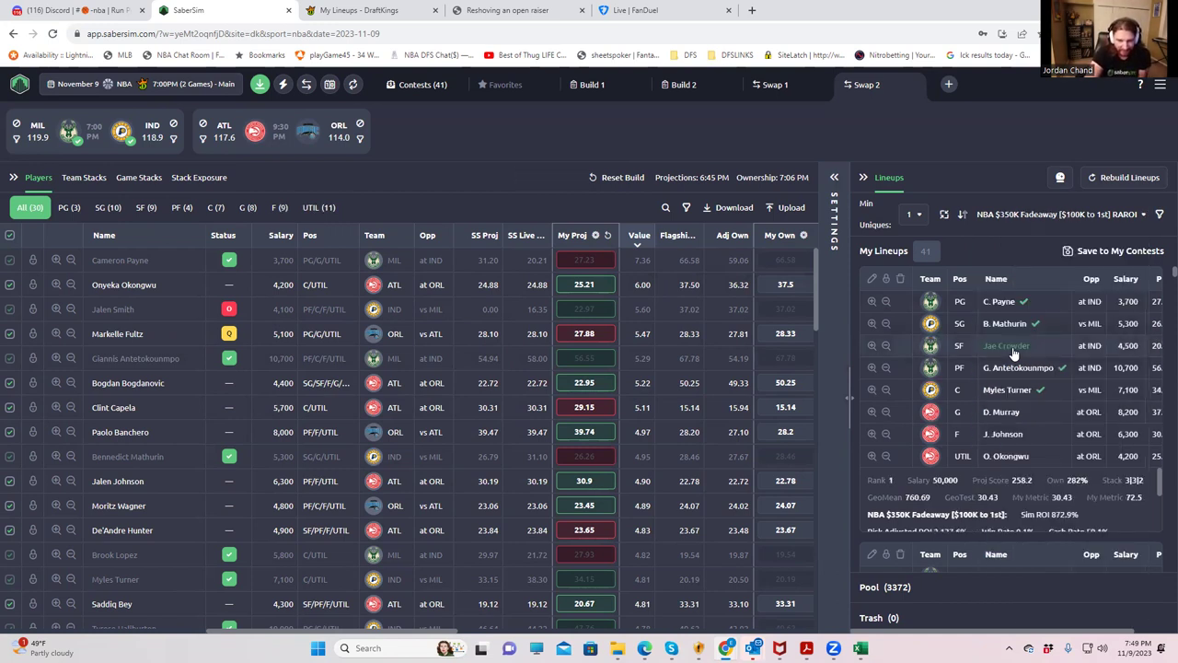
pyautogui.click(921, 217)
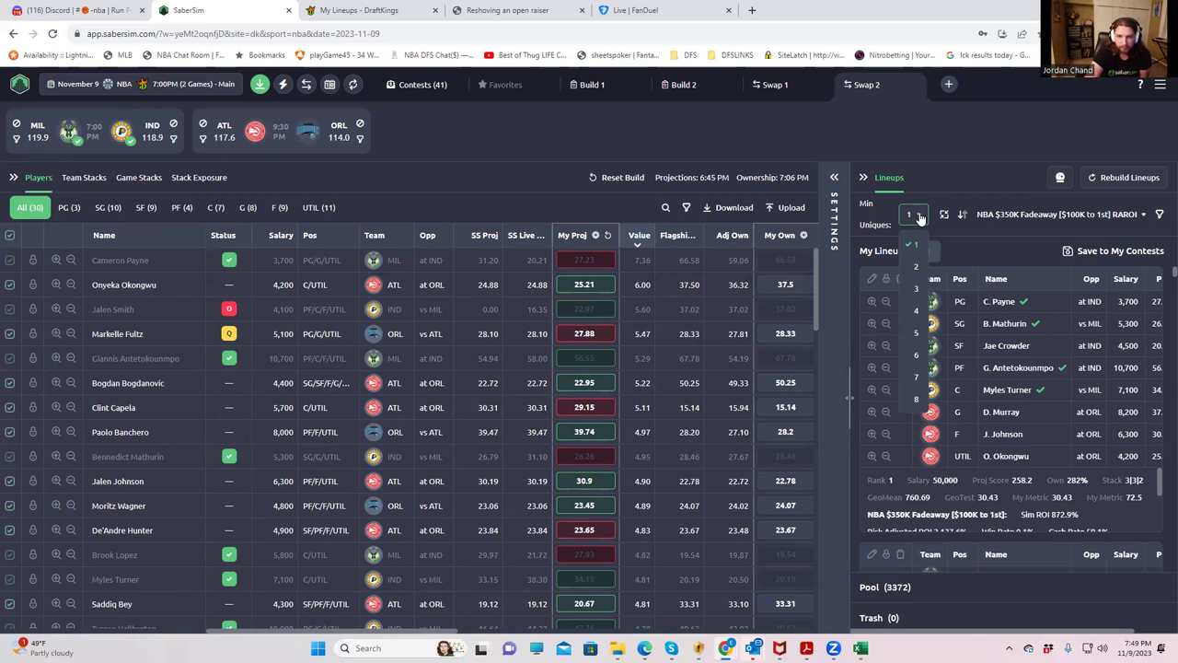
pyautogui.click(921, 288)
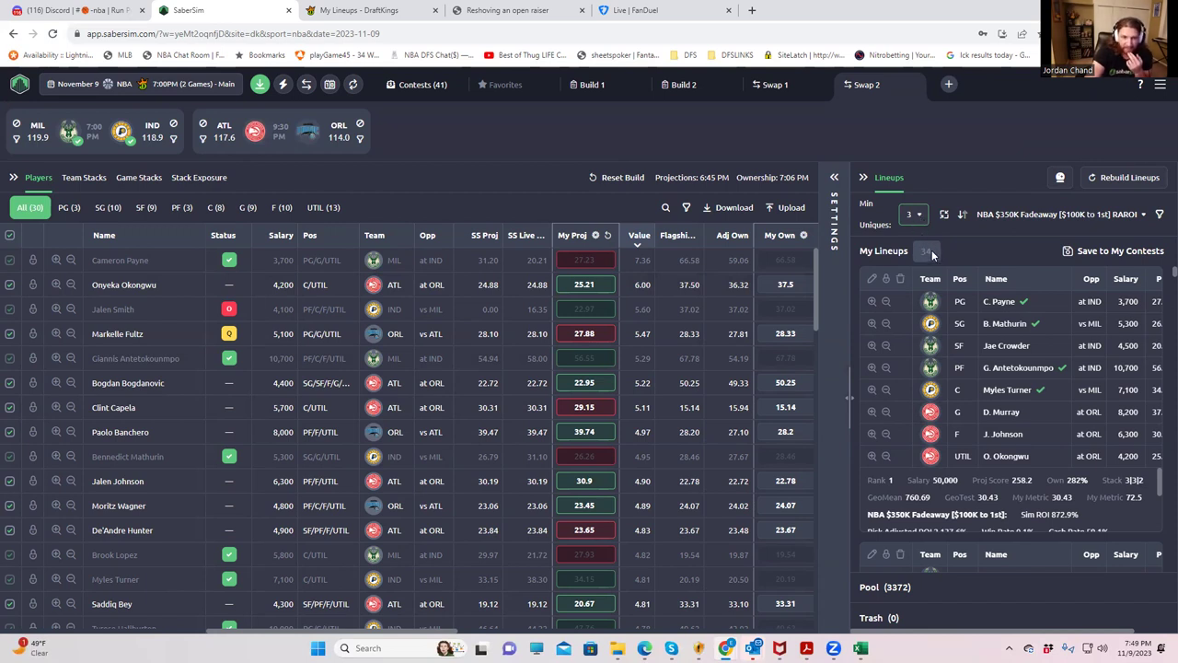
pyautogui.click(915, 214)
pyautogui.click(920, 266)
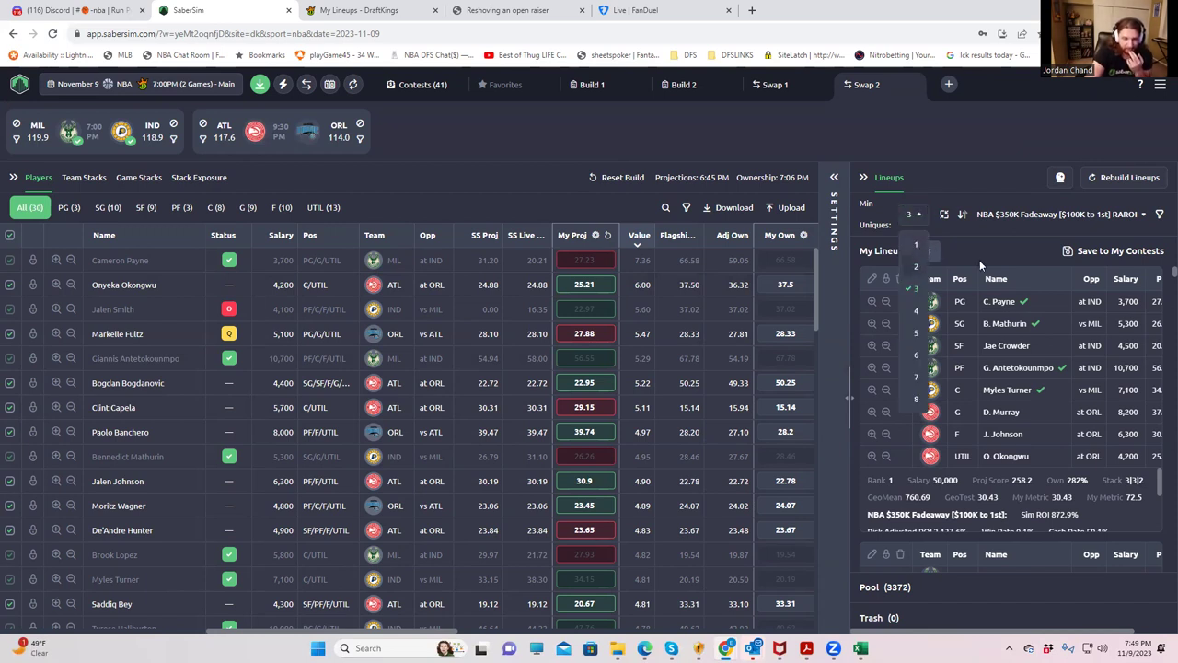
# - Save the swapped lineups to the NBA $350K Fadeaway only, leaving out the NBA $150K Money Ball
pyautogui.click(1061, 252)
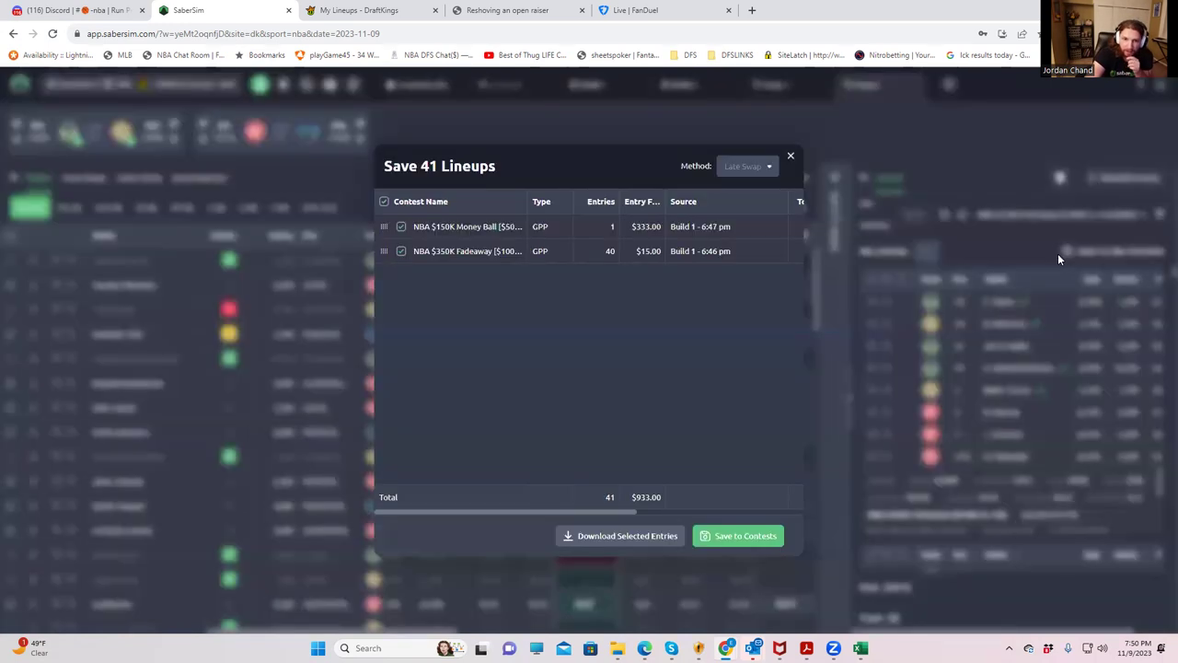
pyautogui.click(402, 227)
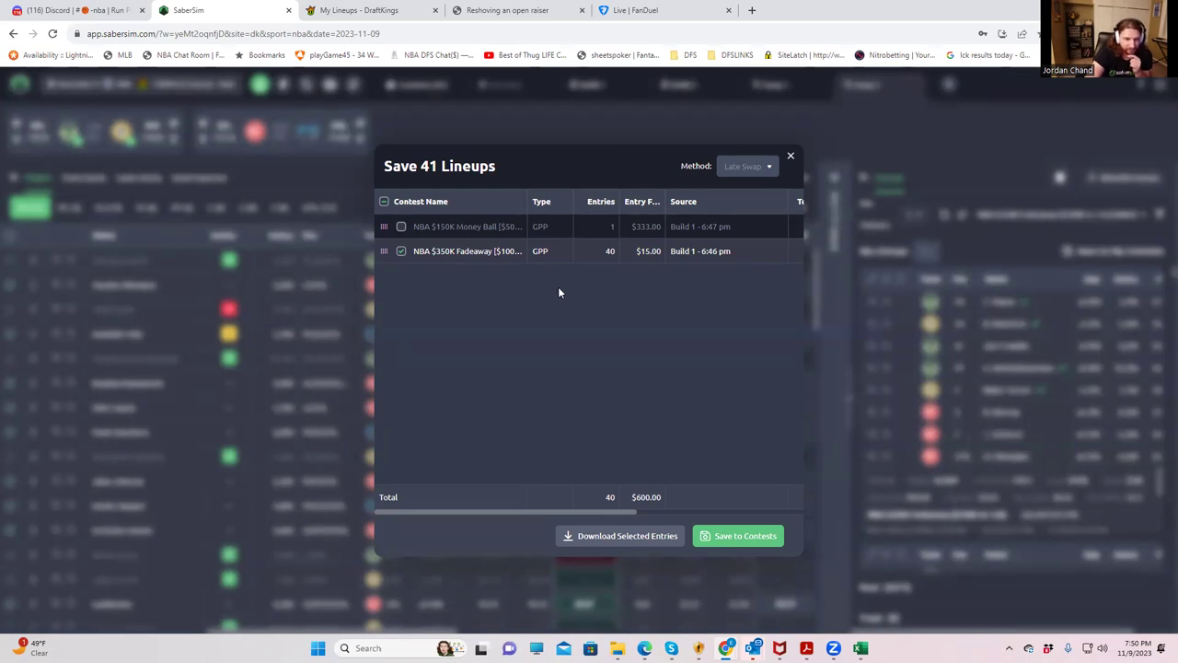
pyautogui.click(743, 537)
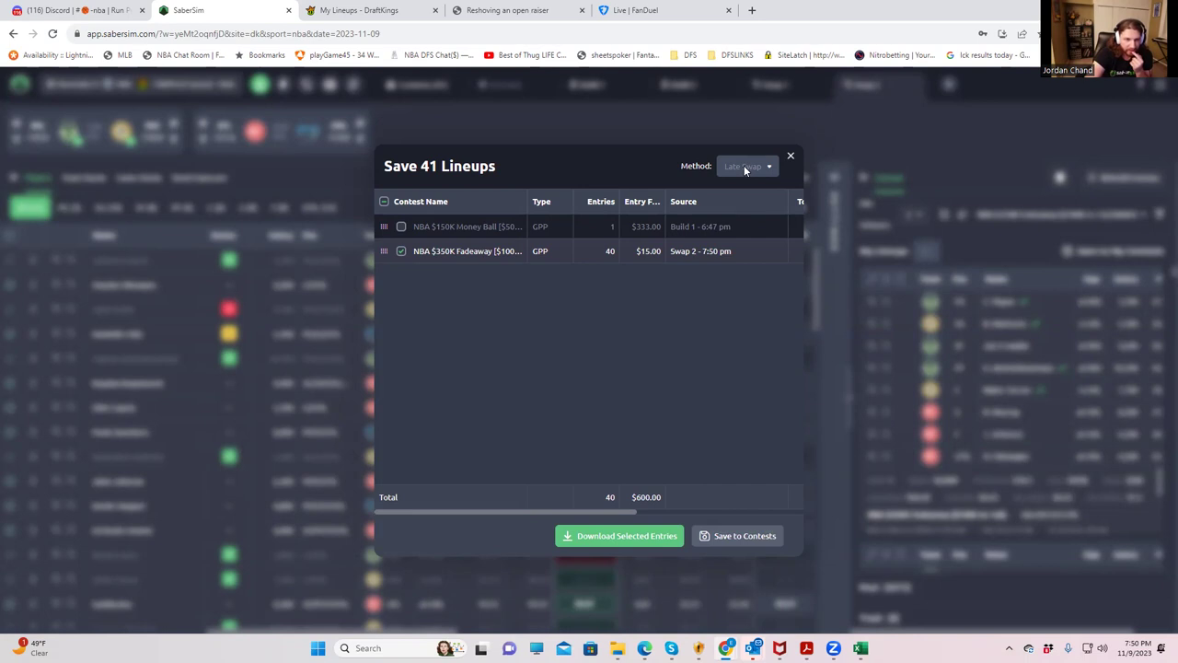
pyautogui.click(790, 154)
# - Re-sort the swapped lineups by NBA $150K Money Ball RAROI
pyautogui.click(1041, 216)
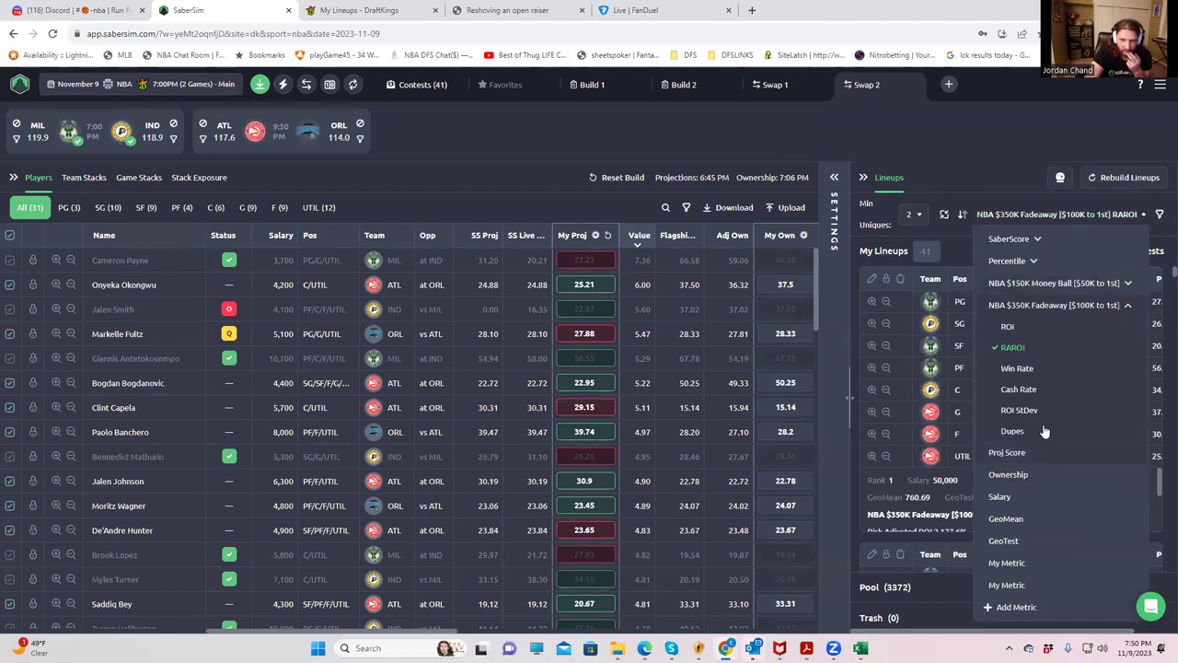
pyautogui.click(1058, 281)
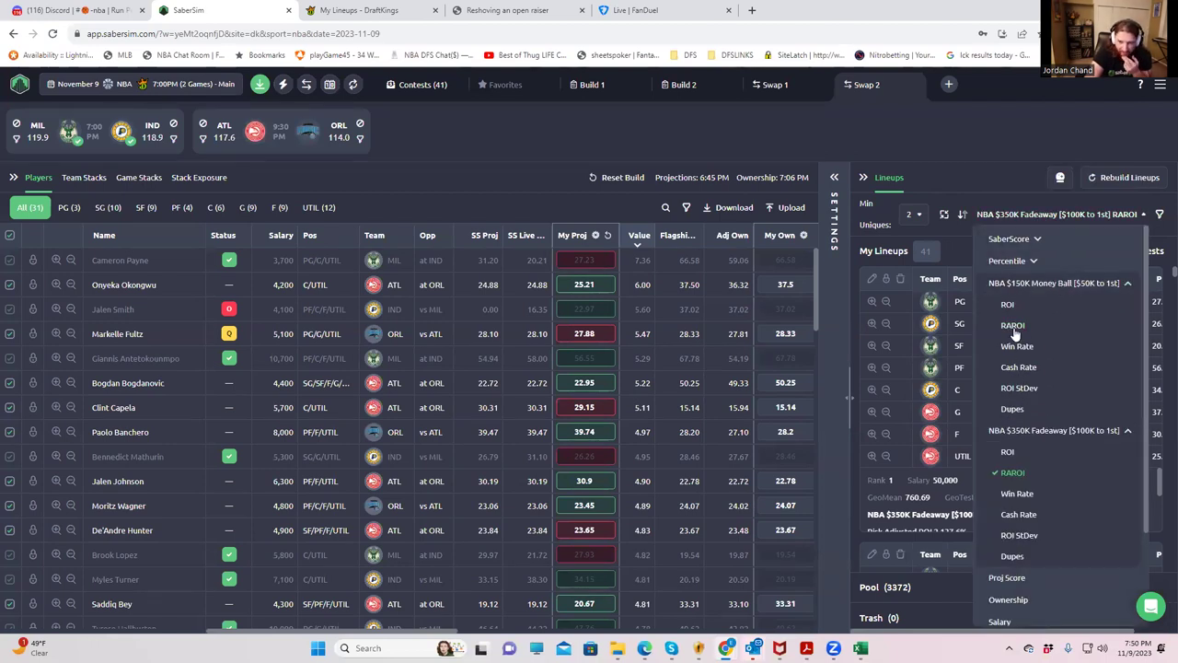
pyautogui.click(1015, 329)
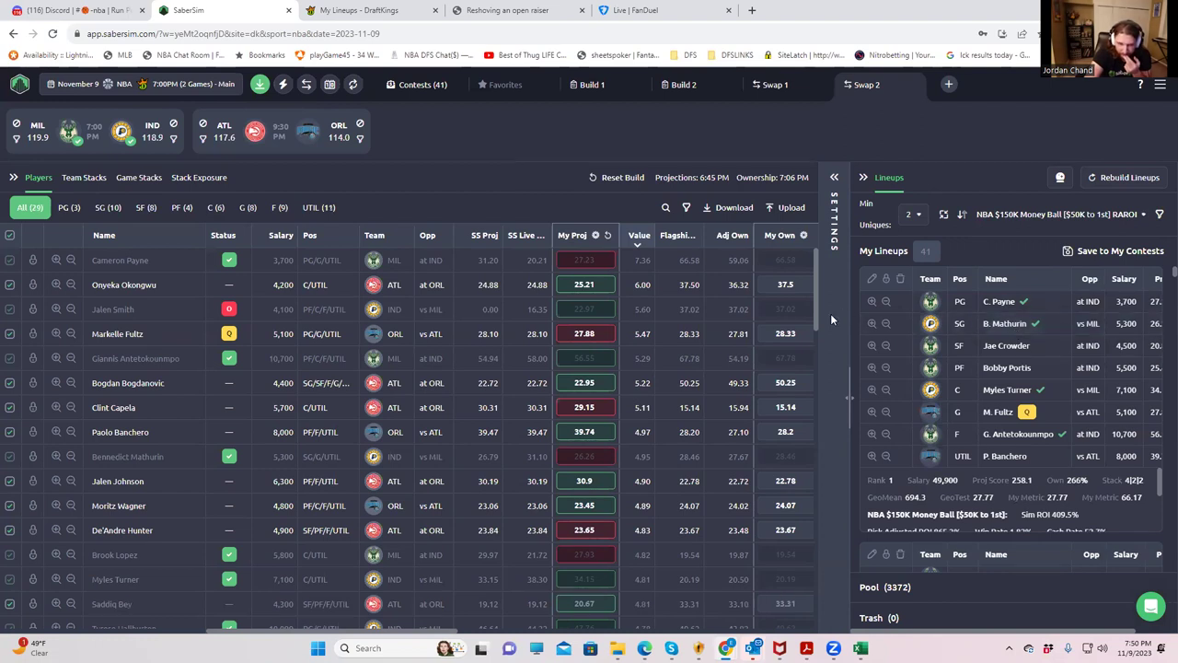
# - Save the lineups to the NBA $150K Money Ball only, excluding the Fadeaway, and download the updated DraftKings entries file
pyautogui.click(1068, 257)
pyautogui.click(408, 227)
pyautogui.click(402, 228)
pyautogui.click(401, 251)
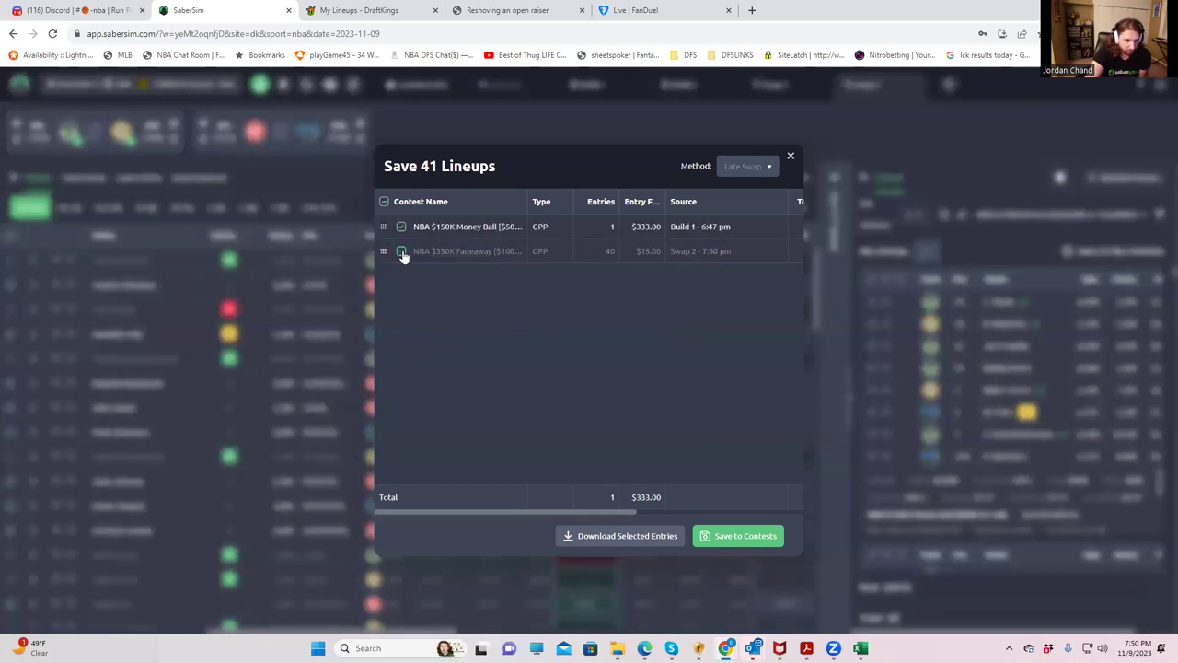
pyautogui.click(757, 536)
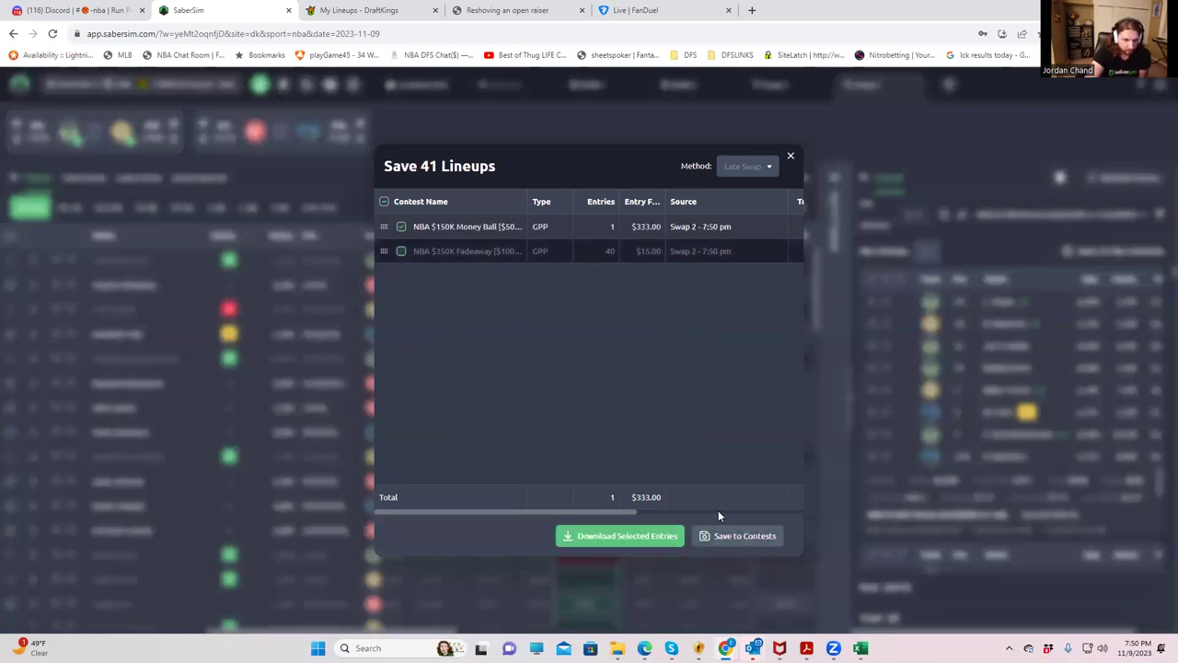
pyautogui.click(792, 159)
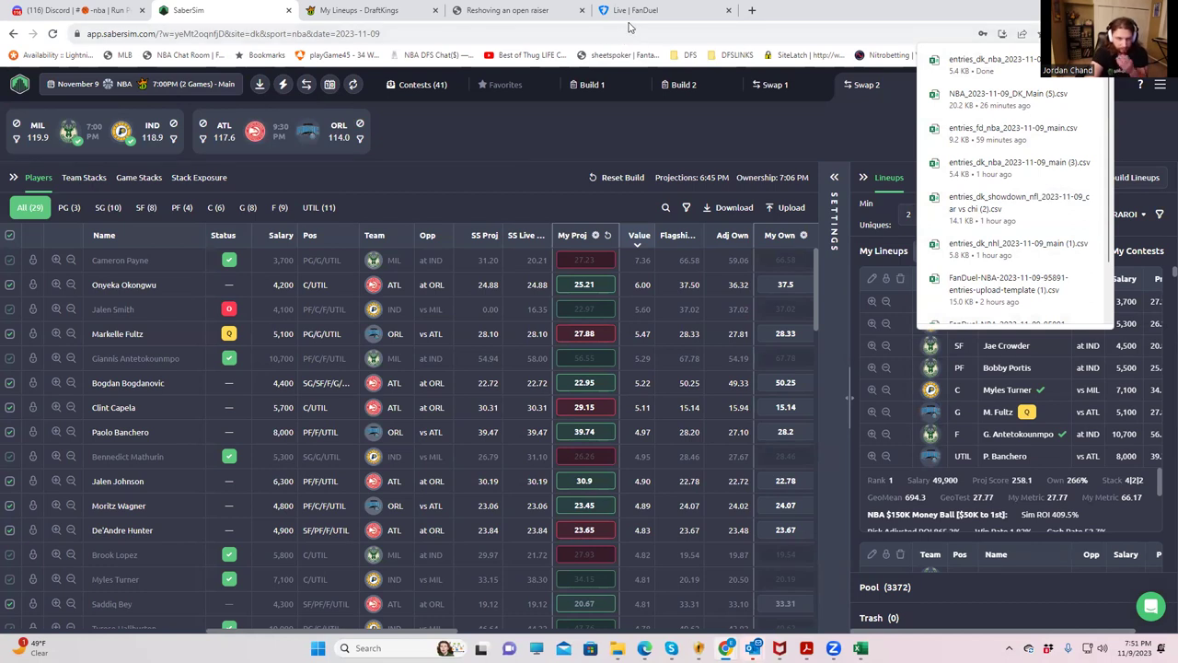
# - Switch to DraftKings and upload entries_dk_nba_2023-11-09_main (4) to edit the existing entries
pyautogui.click(364, 10)
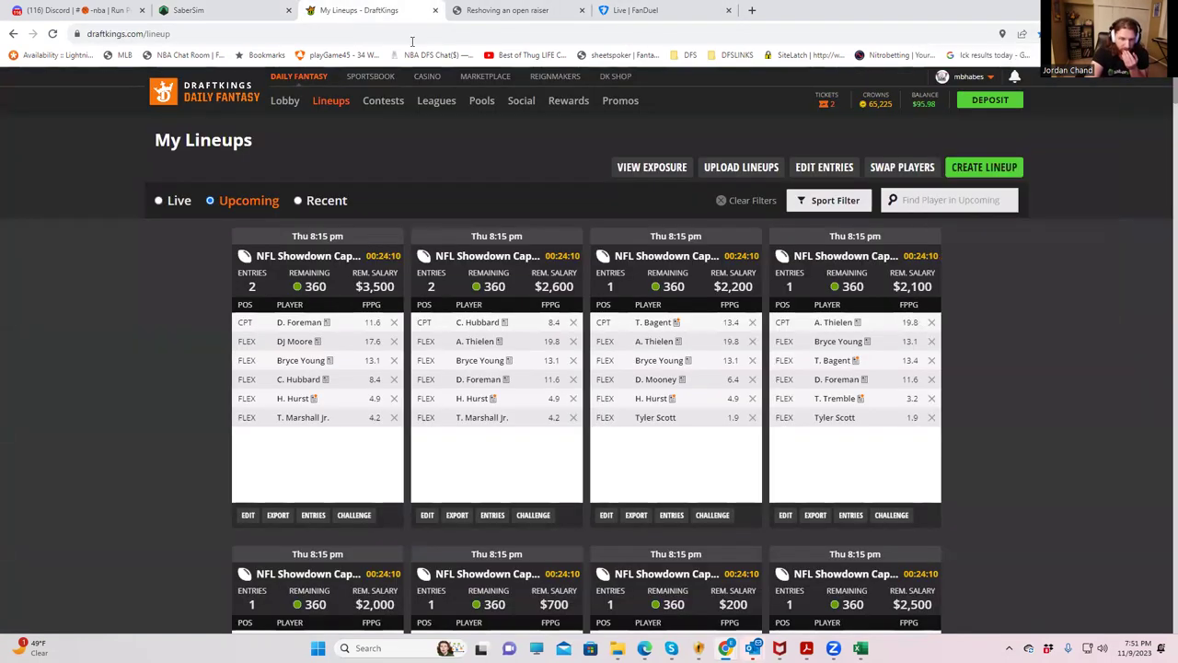
pyautogui.click(810, 175)
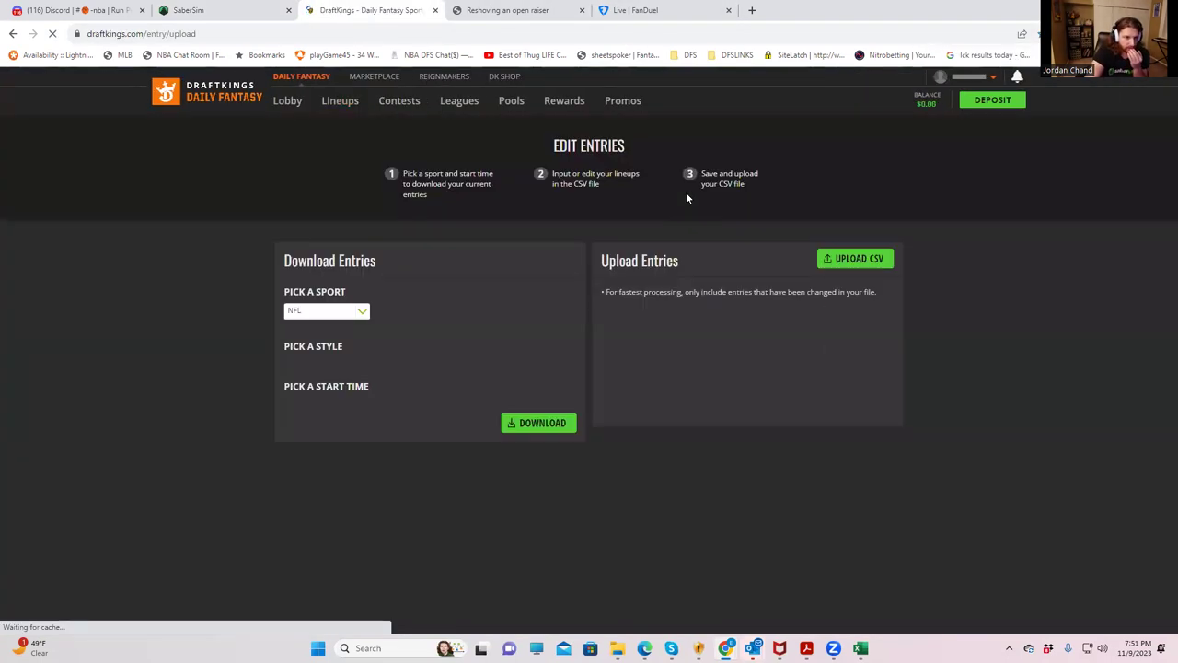
pyautogui.click(850, 259)
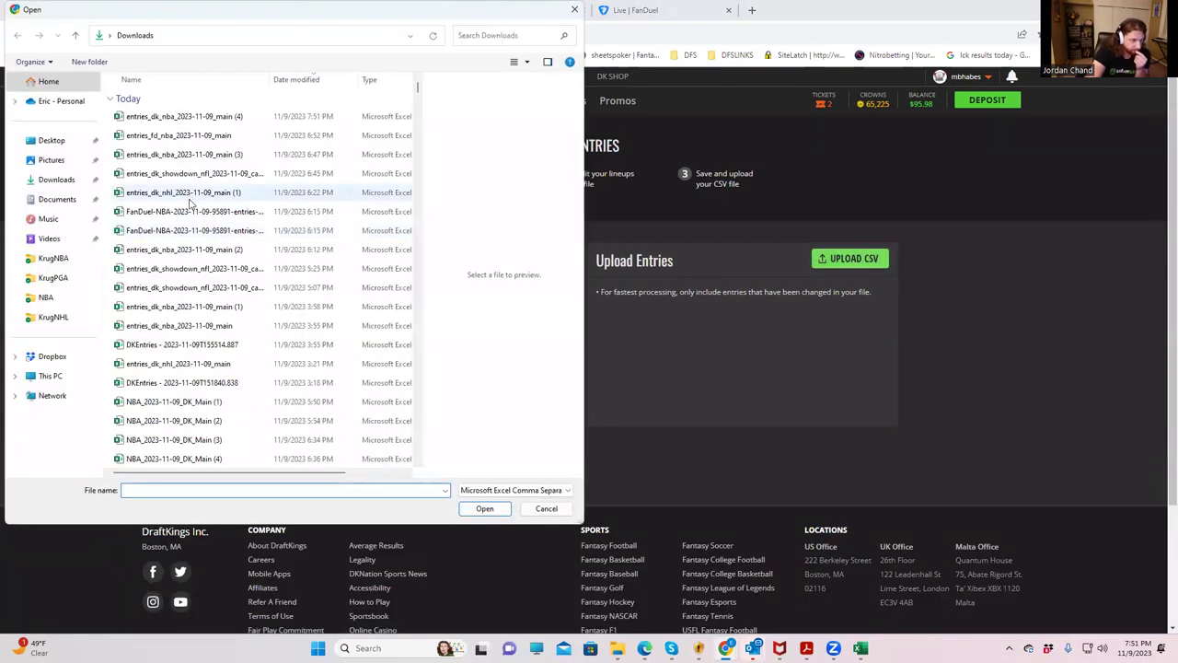
pyautogui.click(176, 117)
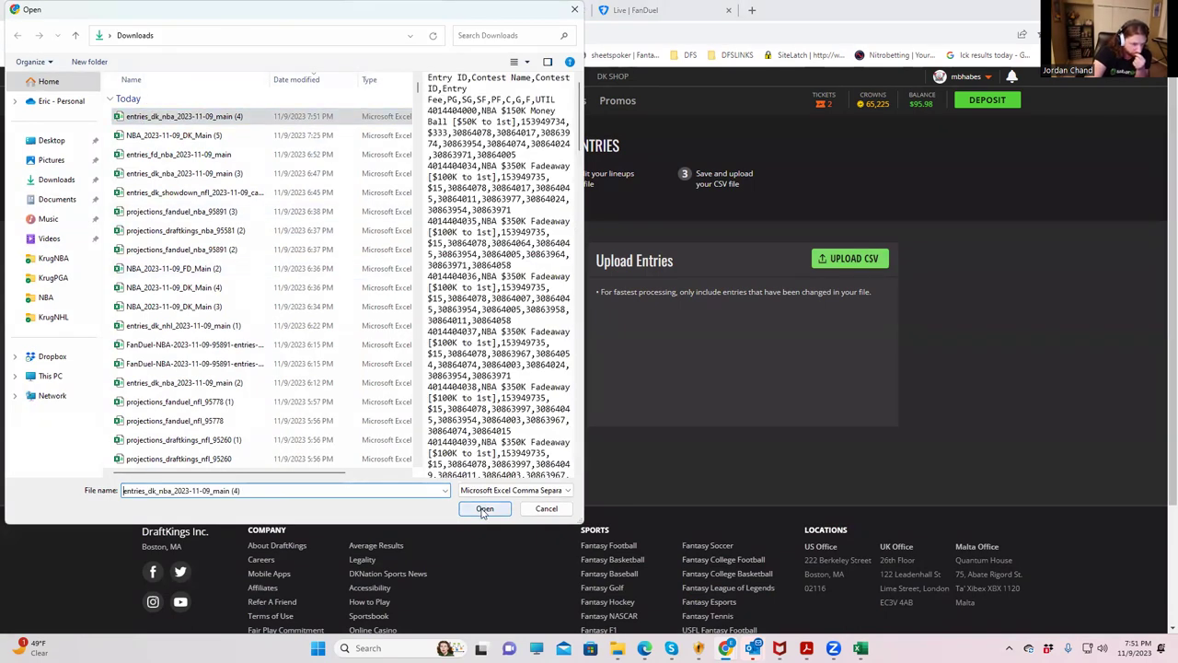
pyautogui.click(483, 509)
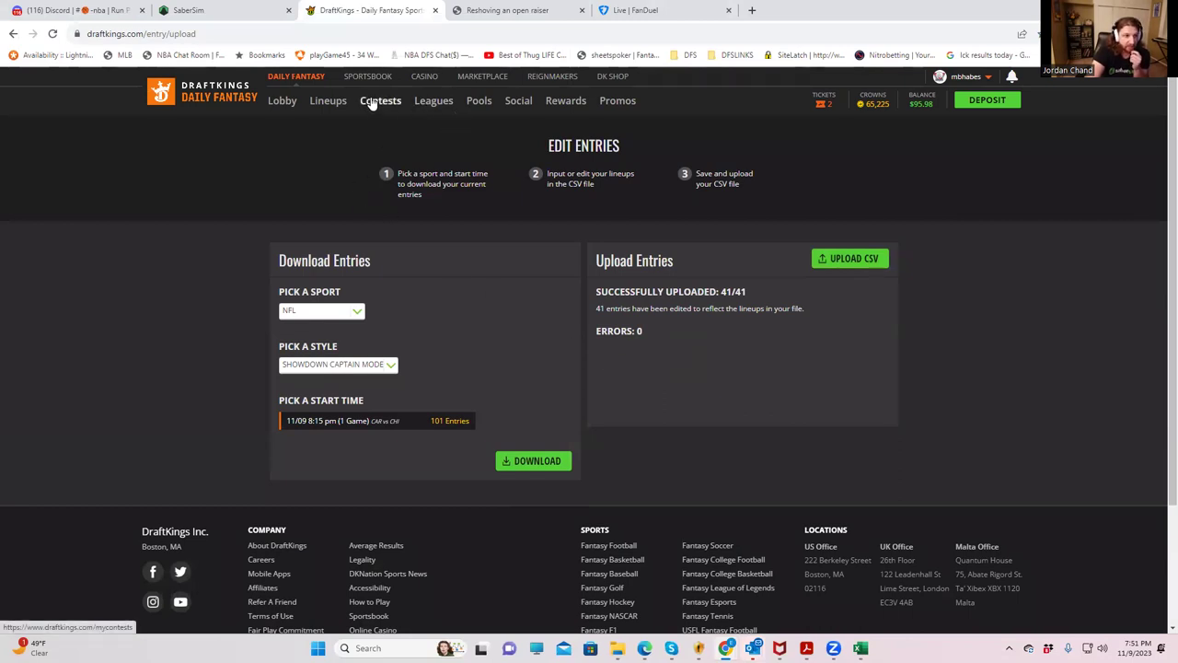
# - Return to SaberSim and open the November 9 FanDuel NBA Main slate at 7:00 PM
pyautogui.click(204, 11)
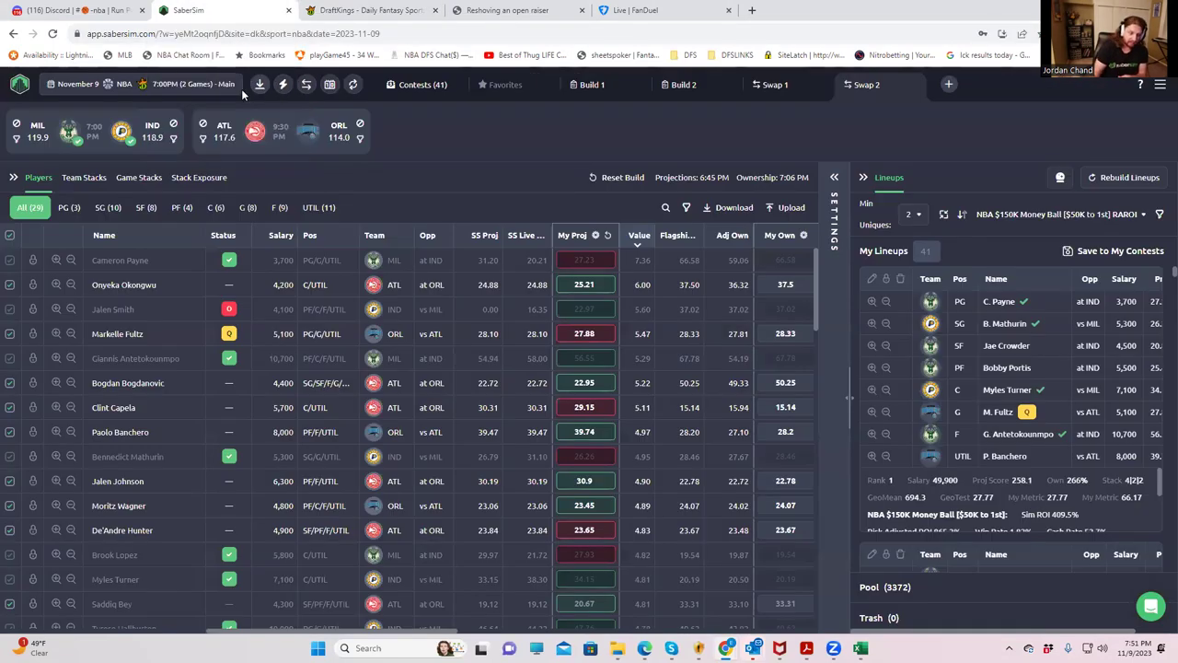
pyautogui.click(196, 86)
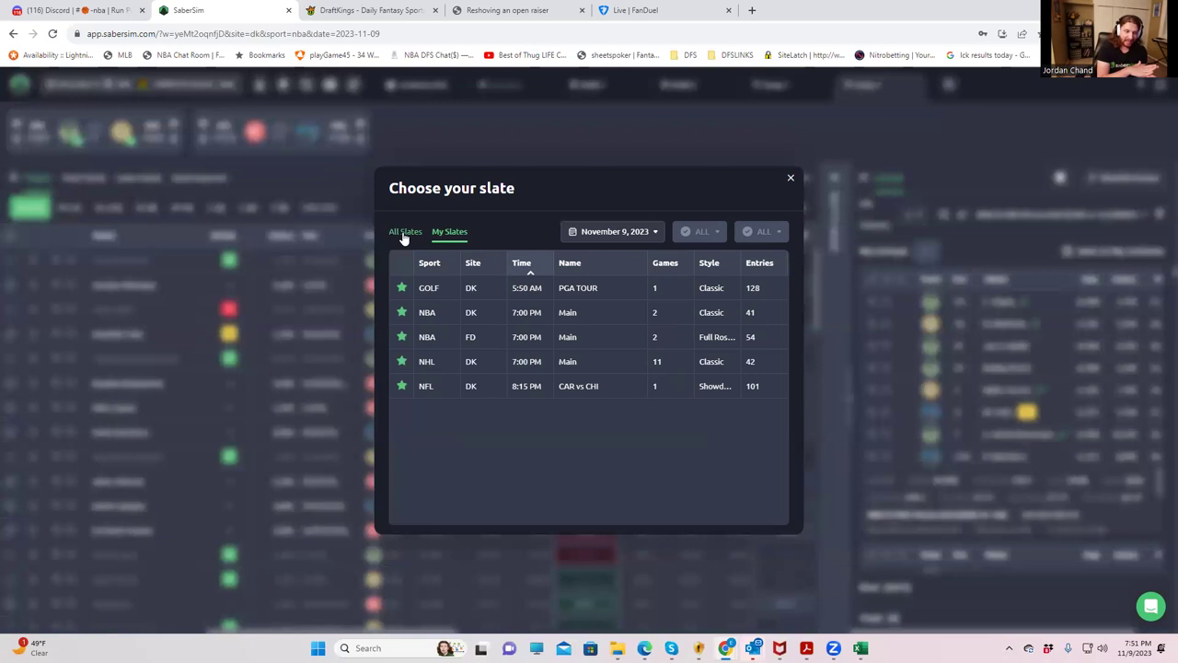
pyautogui.doubleClick(422, 339)
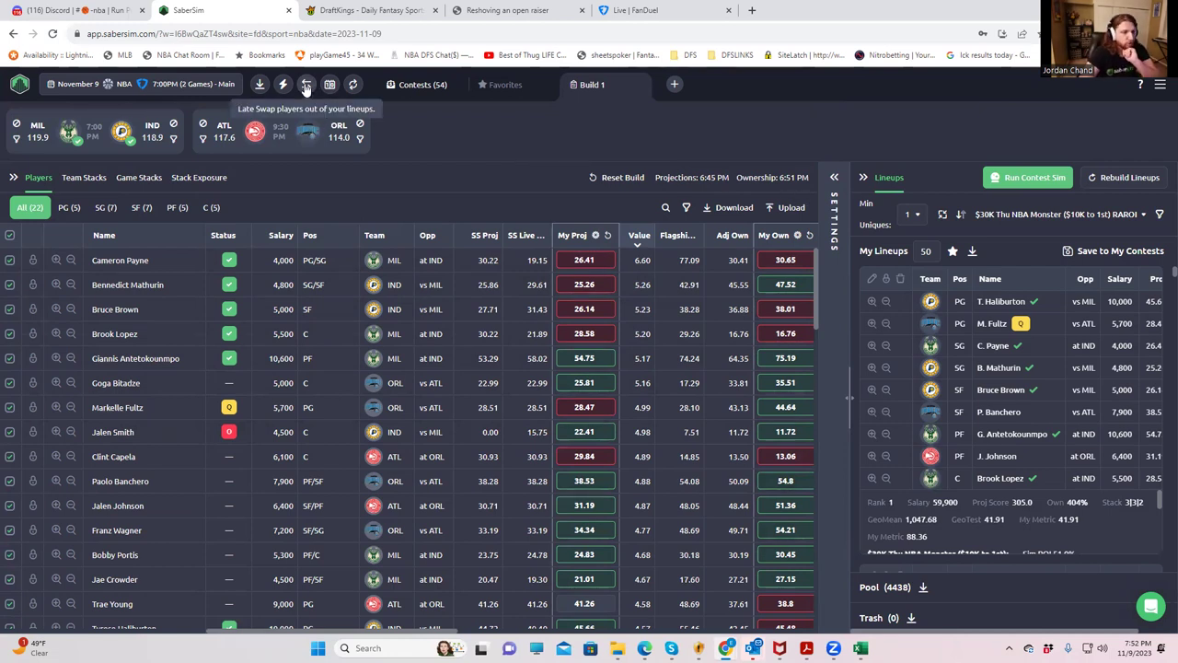
# - Check Build 1's contest sim settings and clone the build into a late swap with all three FanDuel contests
pyautogui.click(832, 182)
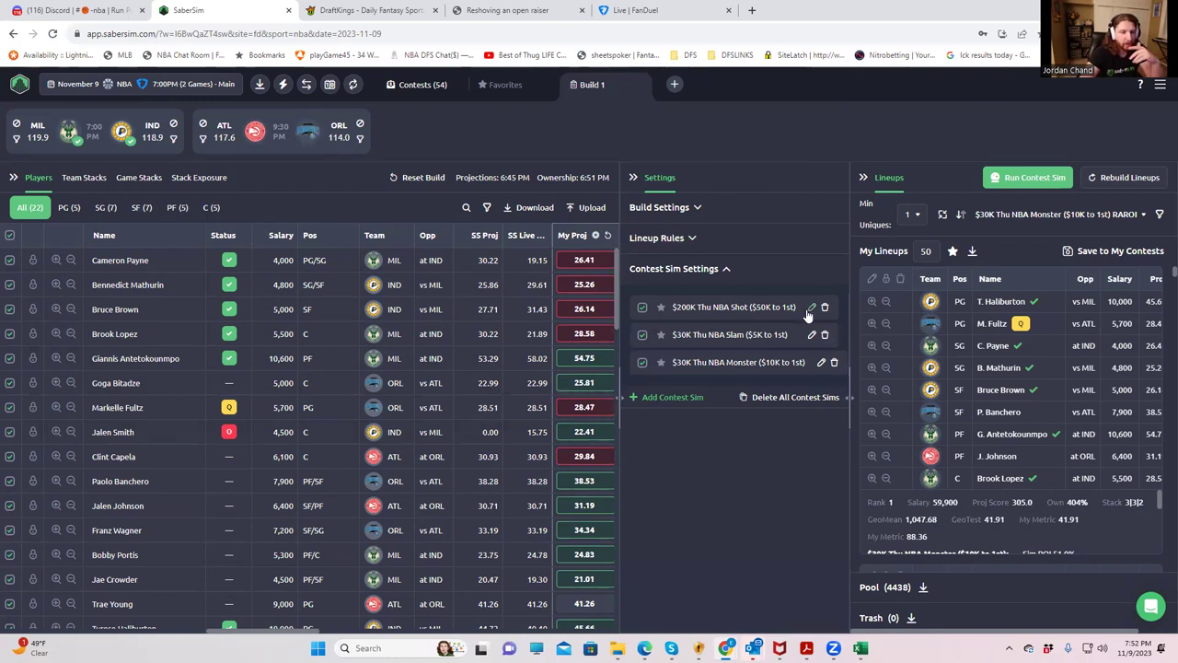
pyautogui.click(591, 96)
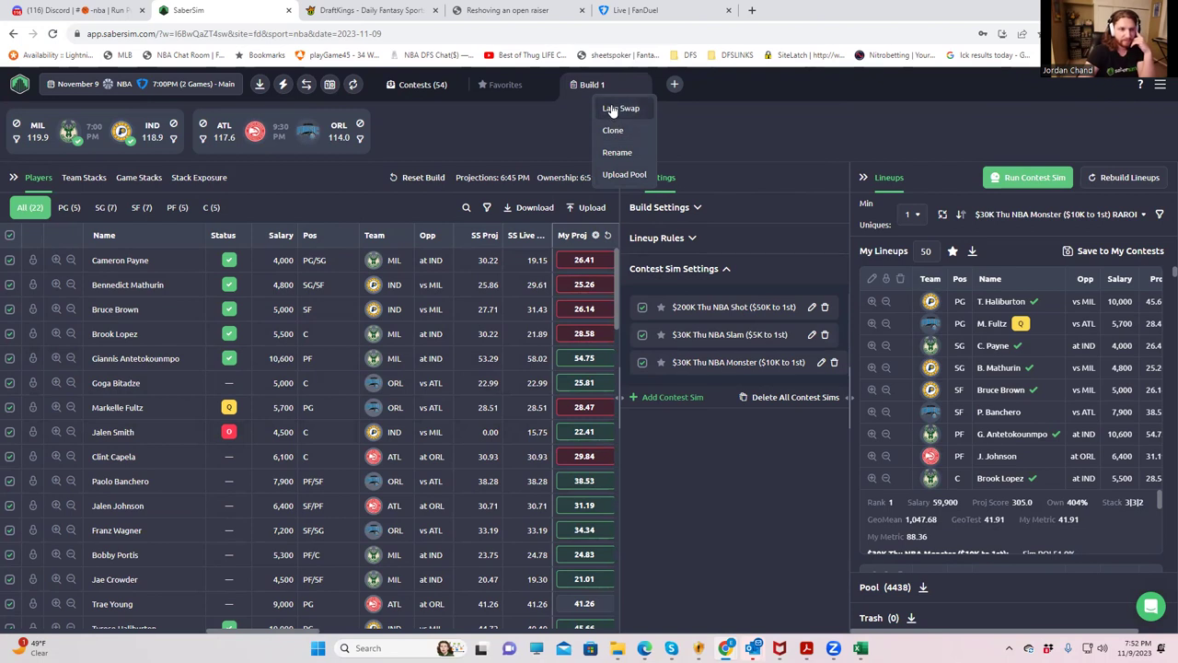
pyautogui.click(615, 108)
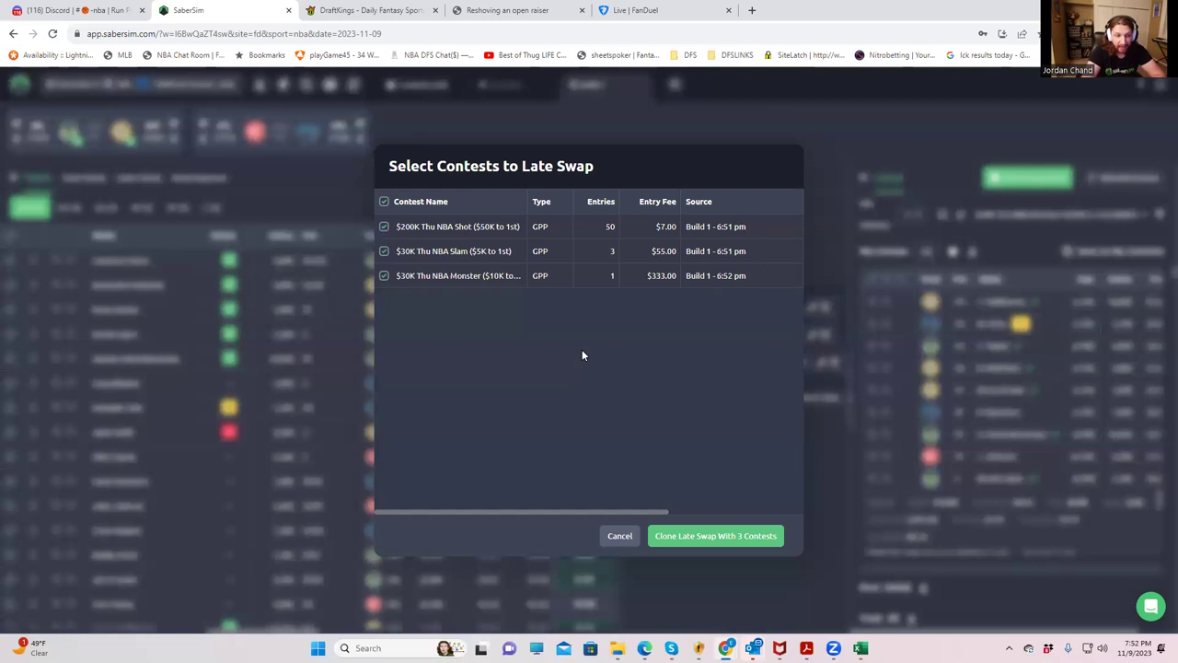
pyautogui.click(713, 535)
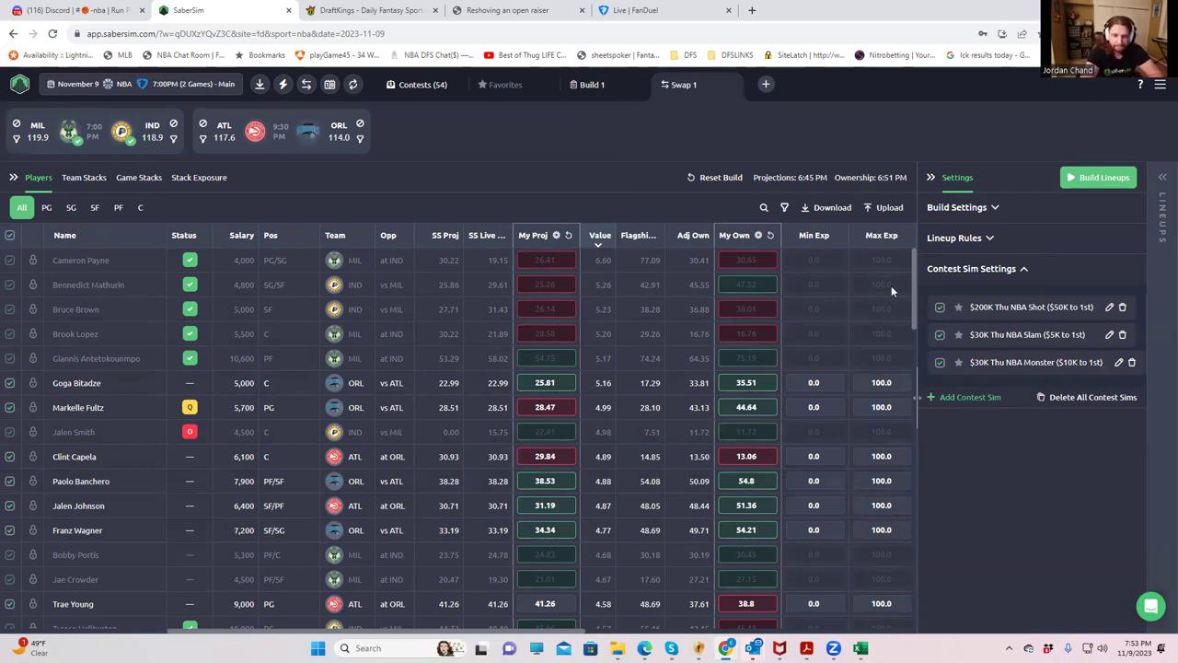
# - Set the late swap's swaps per lineup to 98 in the build settings and build the lineups
pyautogui.click(994, 208)
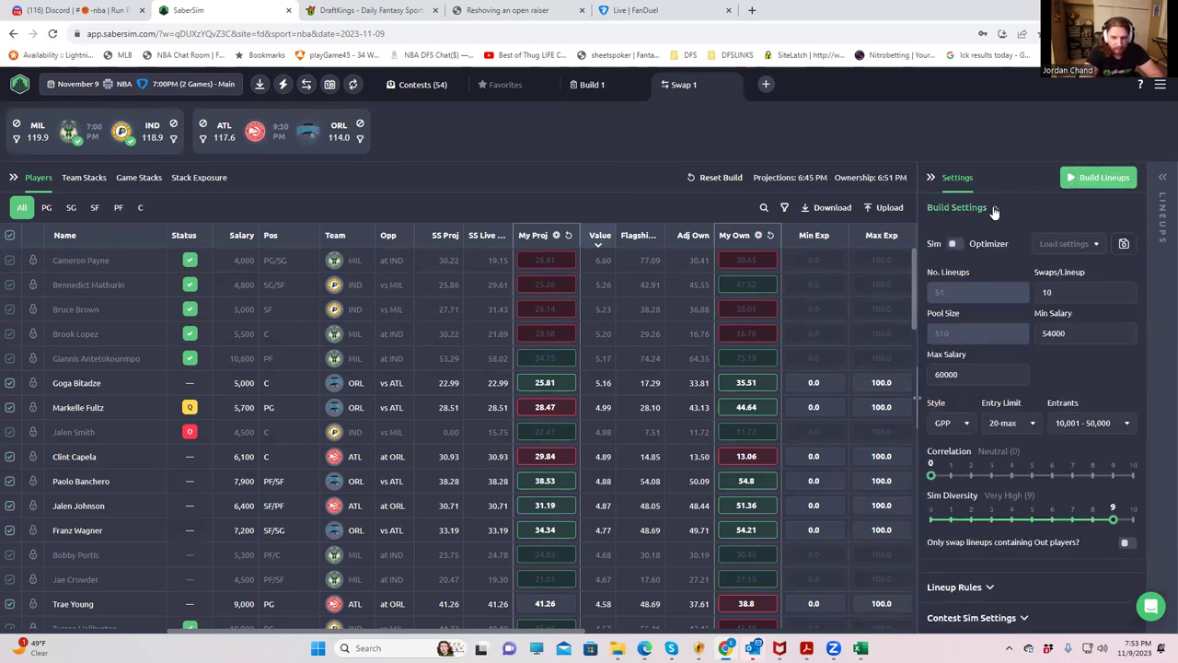
pyautogui.click(1050, 293)
pyautogui.press('BackSpace')
pyautogui.press('BackSpace')
pyautogui.write('5')
pyautogui.press('BackSpace')
pyautogui.write('98')
pyautogui.click(1055, 363)
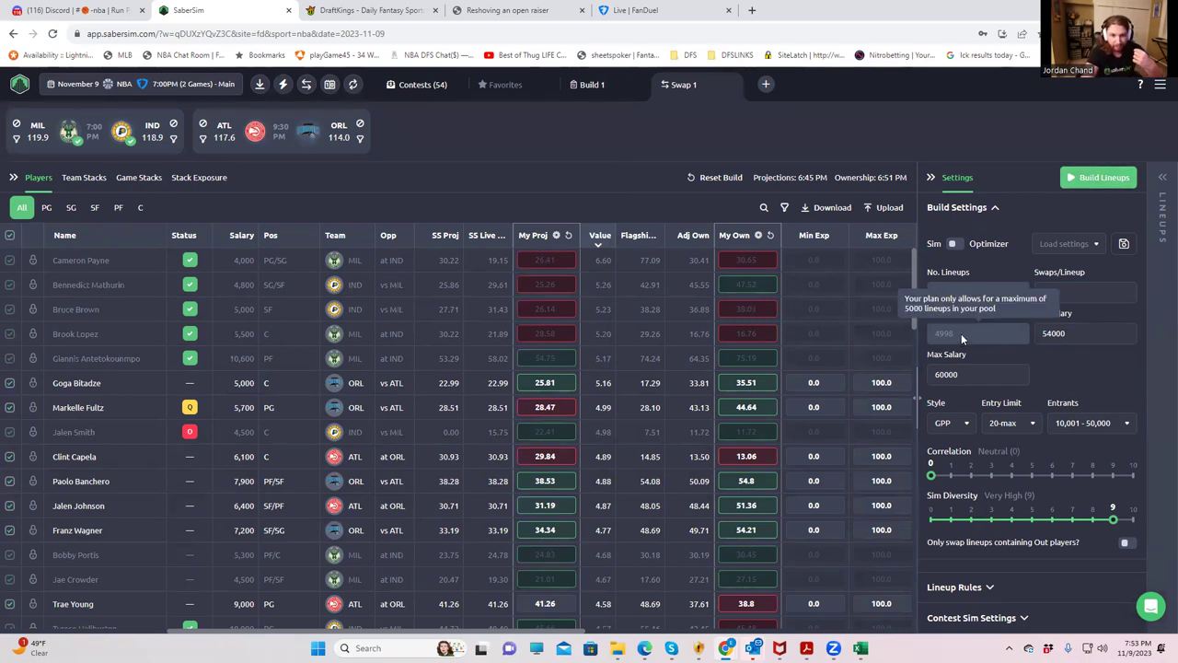
pyautogui.click(1093, 184)
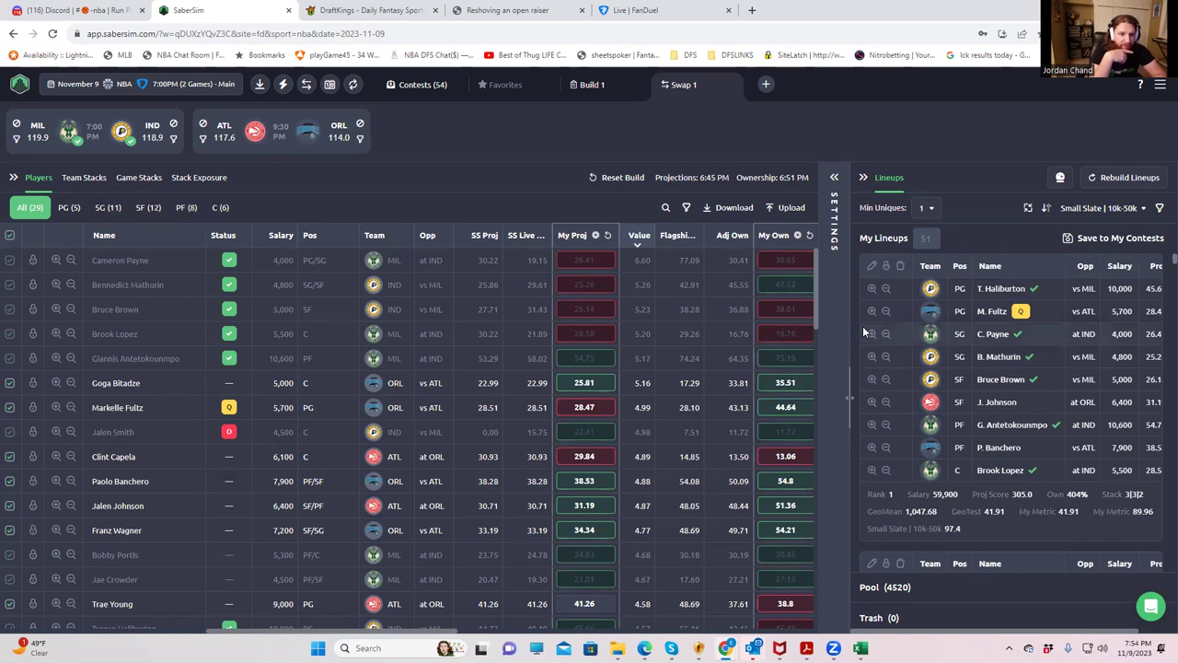
# - Run the contest sim on the swapped FanDuel lineups and sort them by $200K Thu NBA Shot RAROI
pyautogui.click(1061, 177)
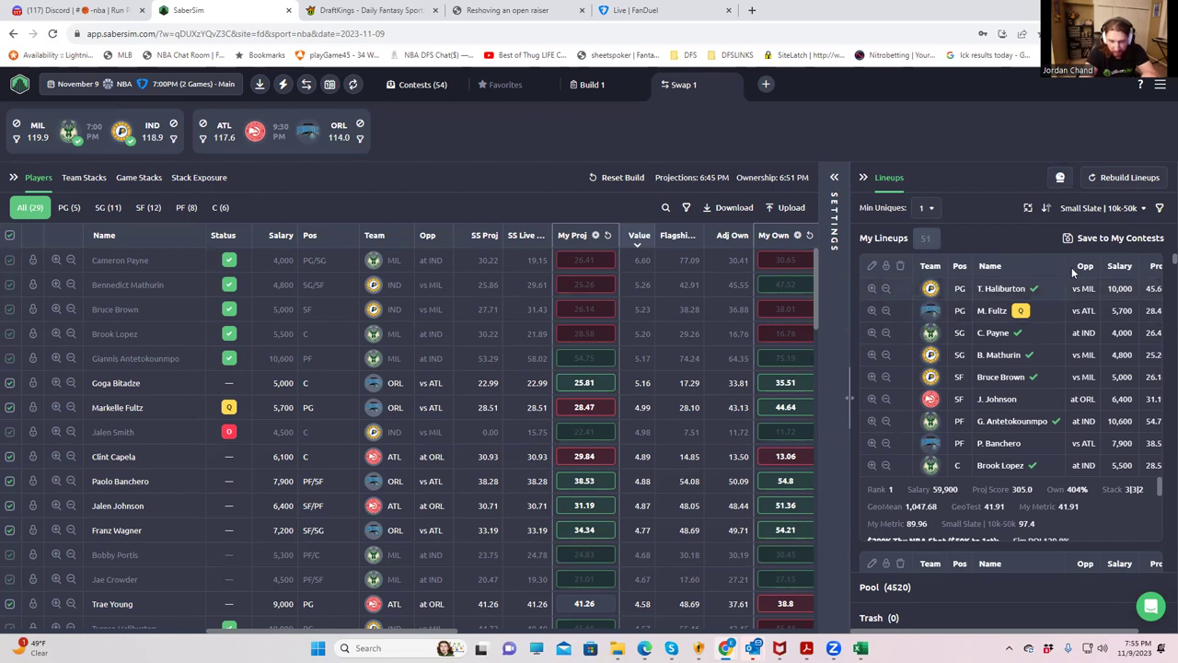
pyautogui.click(1119, 210)
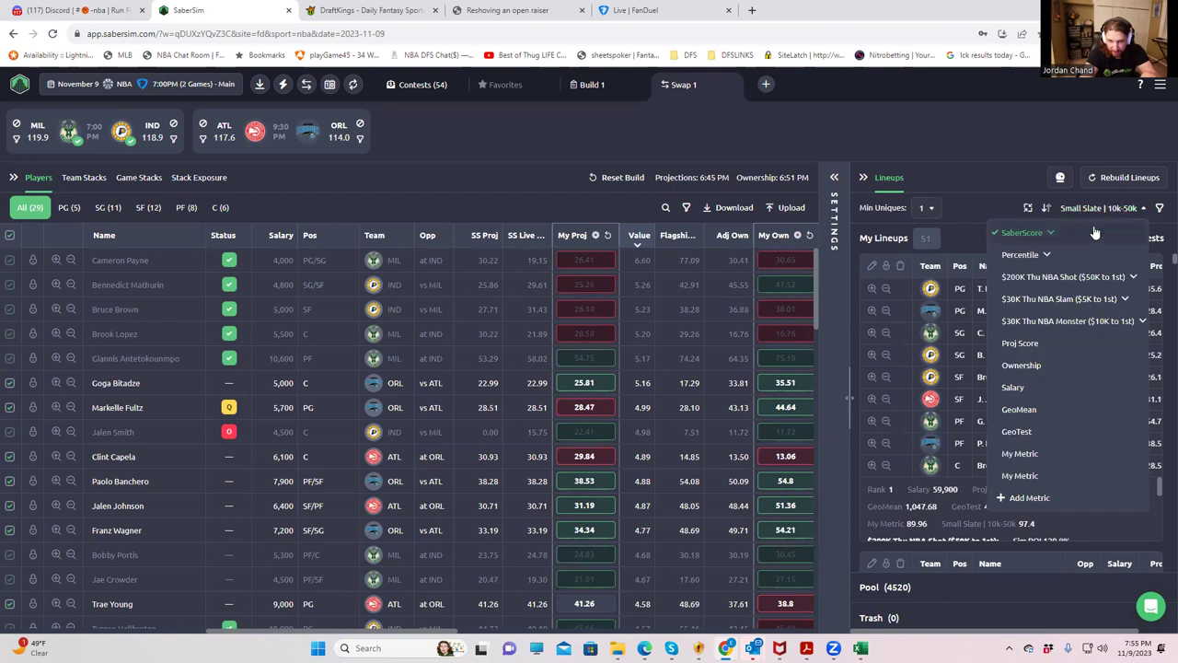
pyautogui.click(1084, 276)
pyautogui.click(1022, 319)
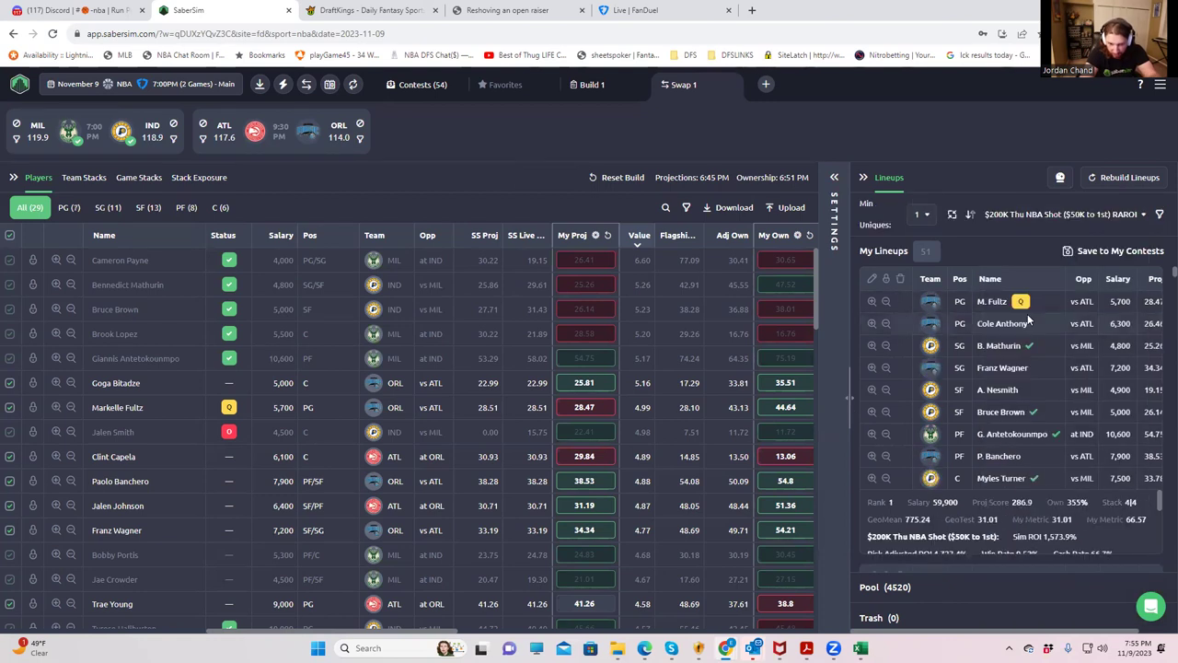
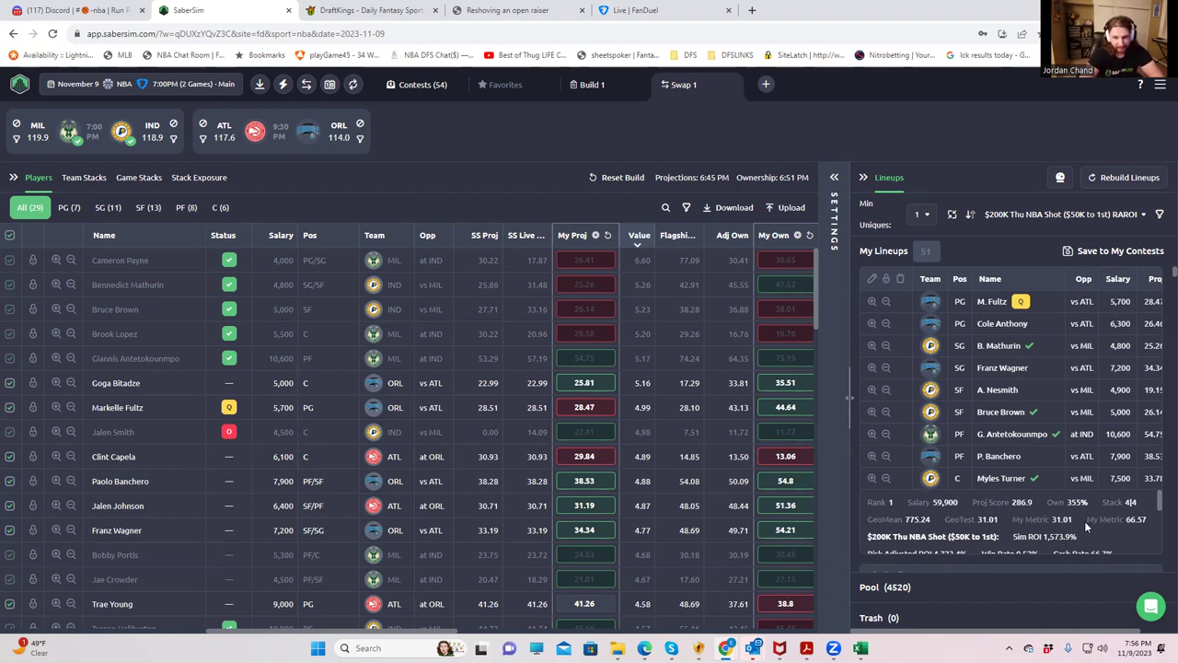
# - Save the swapped FanDuel lineups to the $200K Thu NBA Shot contest only, excluding the NBA Slam and NBA Monster
pyautogui.click(1070, 252)
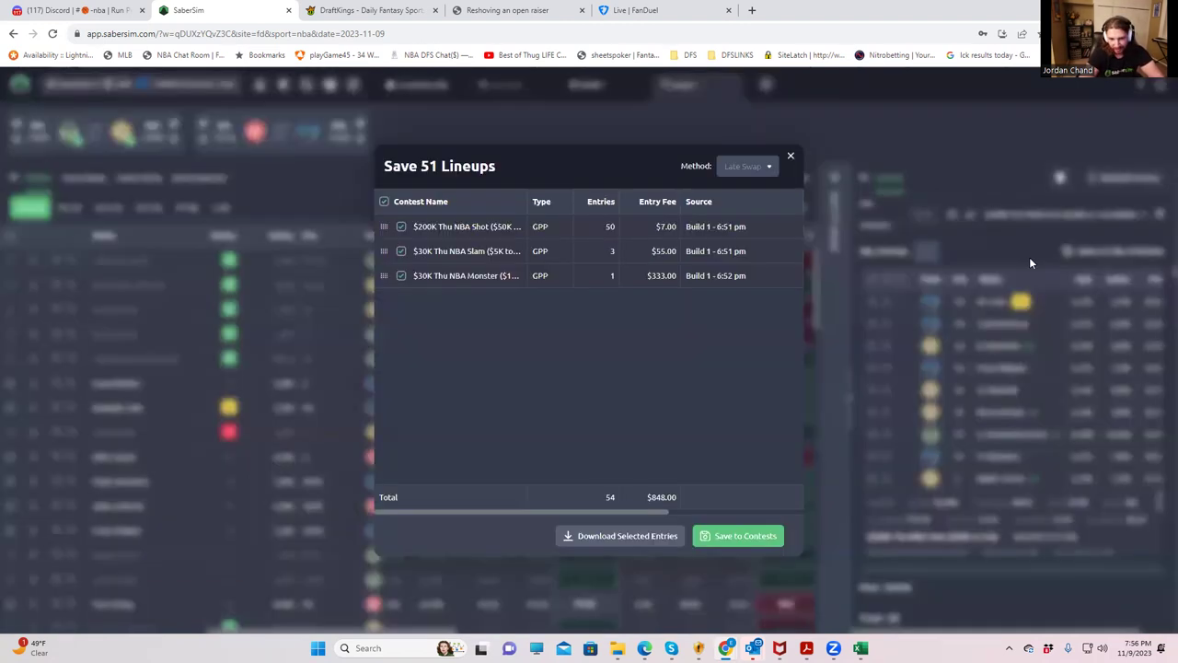
pyautogui.click(402, 252)
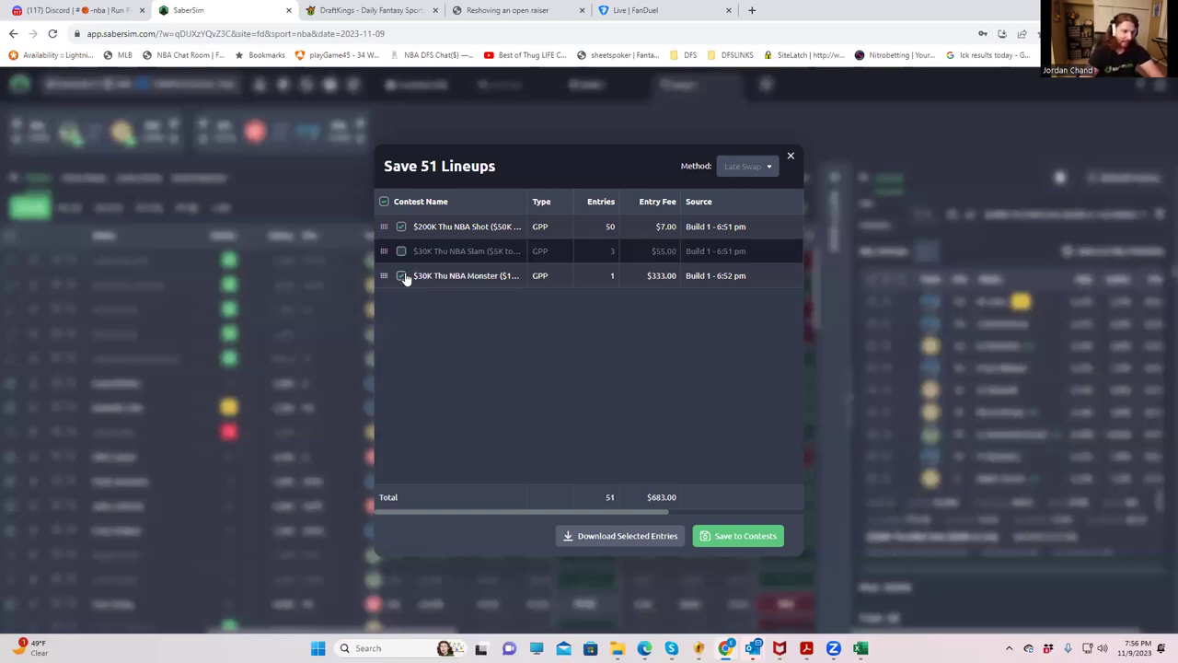
pyautogui.click(402, 276)
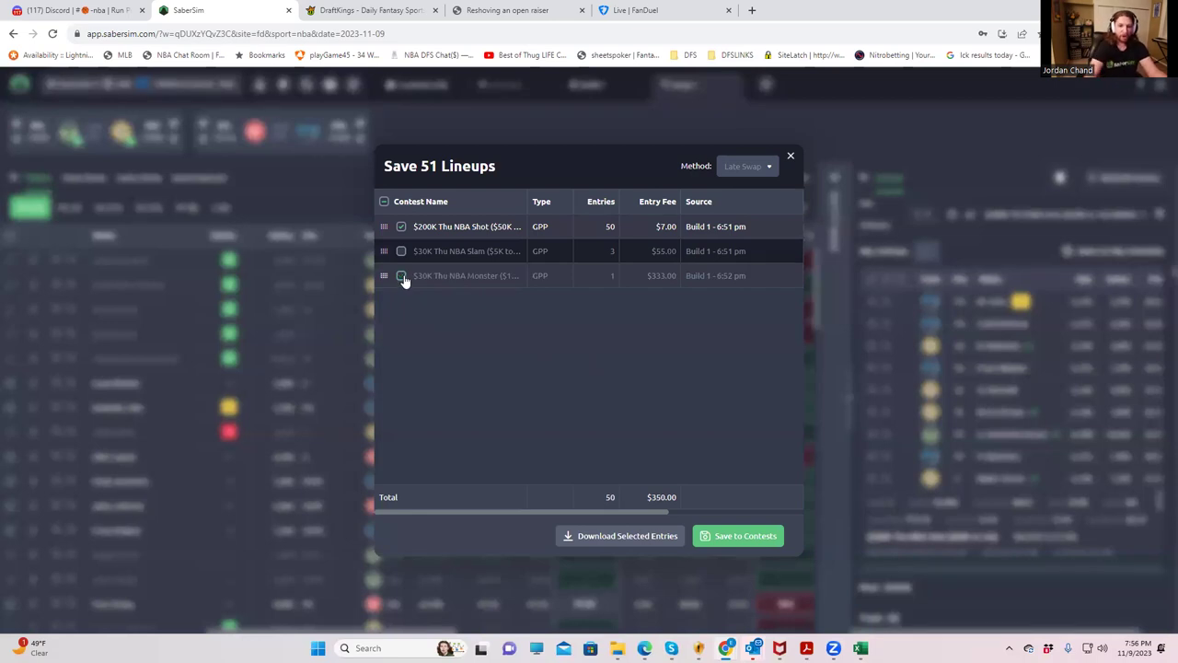
pyautogui.click(723, 538)
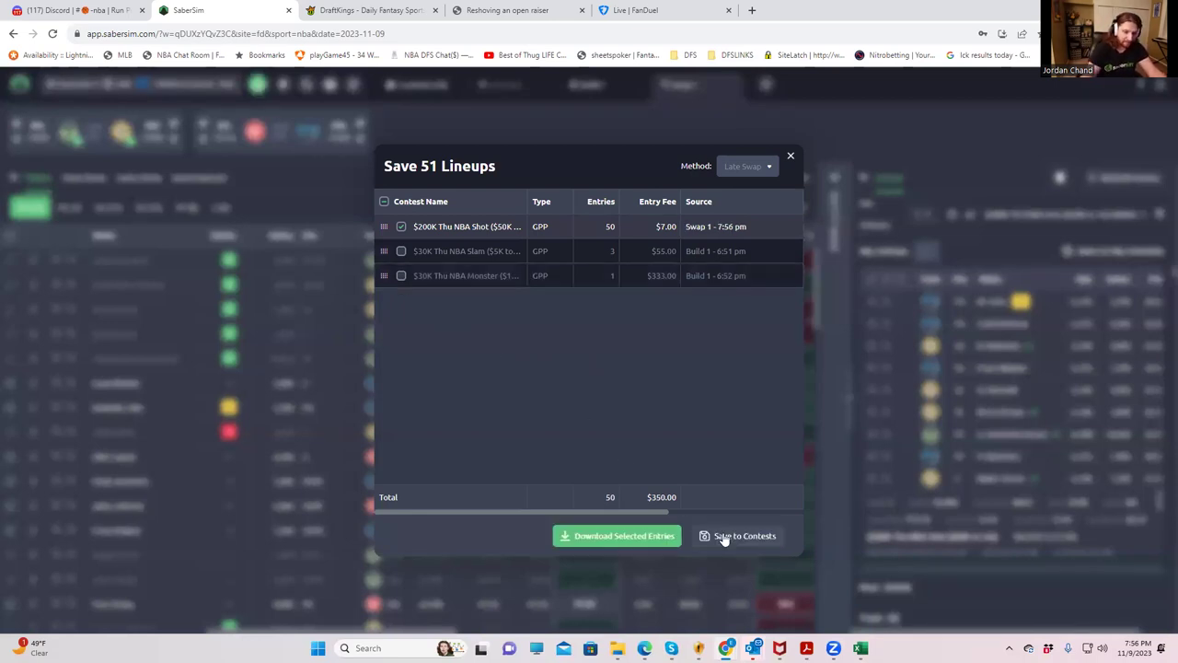
pyautogui.click(792, 163)
# - Sort the swapped lineups by $30K Thu NBA Slam RAROI
pyautogui.click(1094, 215)
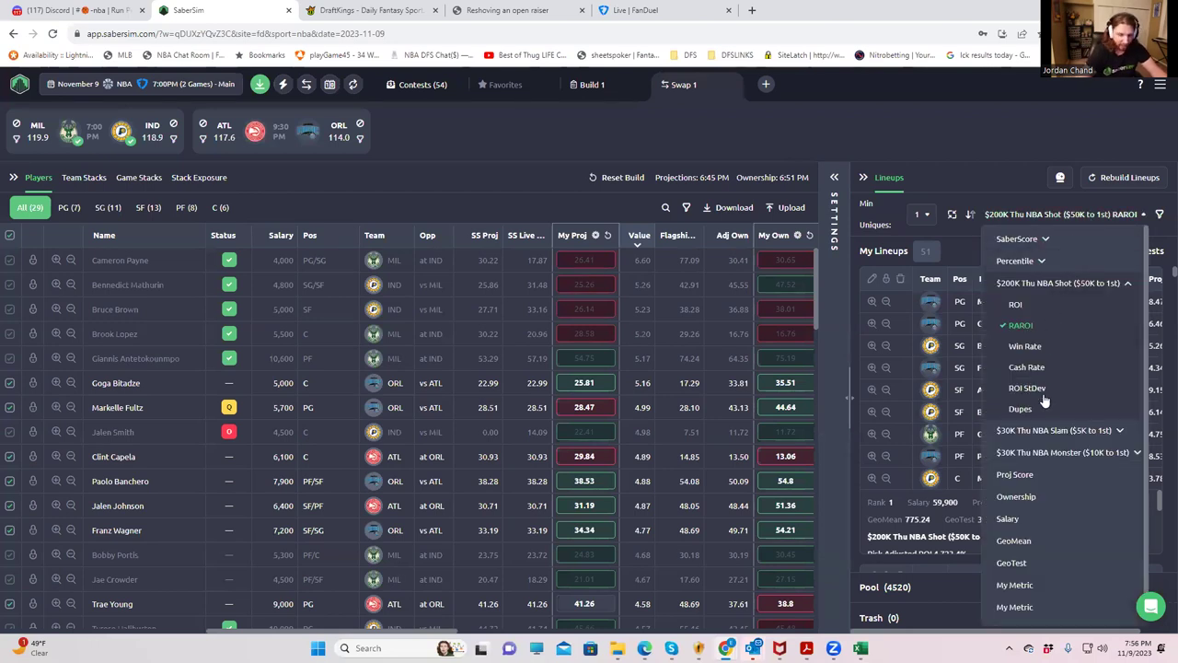
pyautogui.click(1073, 432)
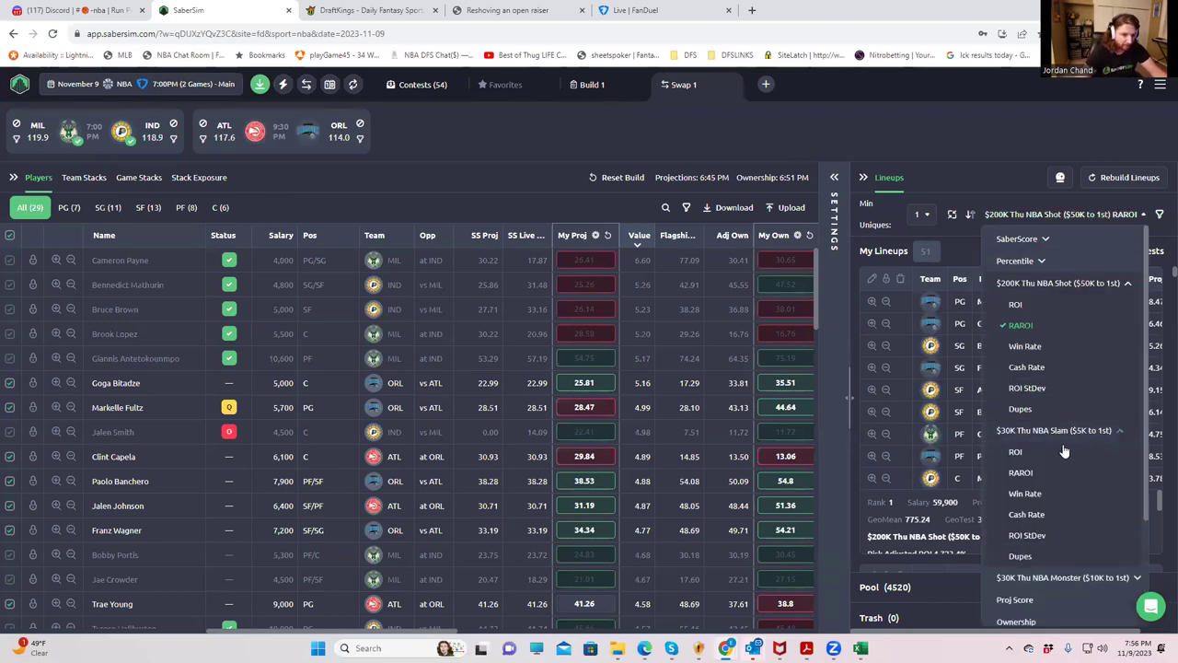
pyautogui.click(1021, 472)
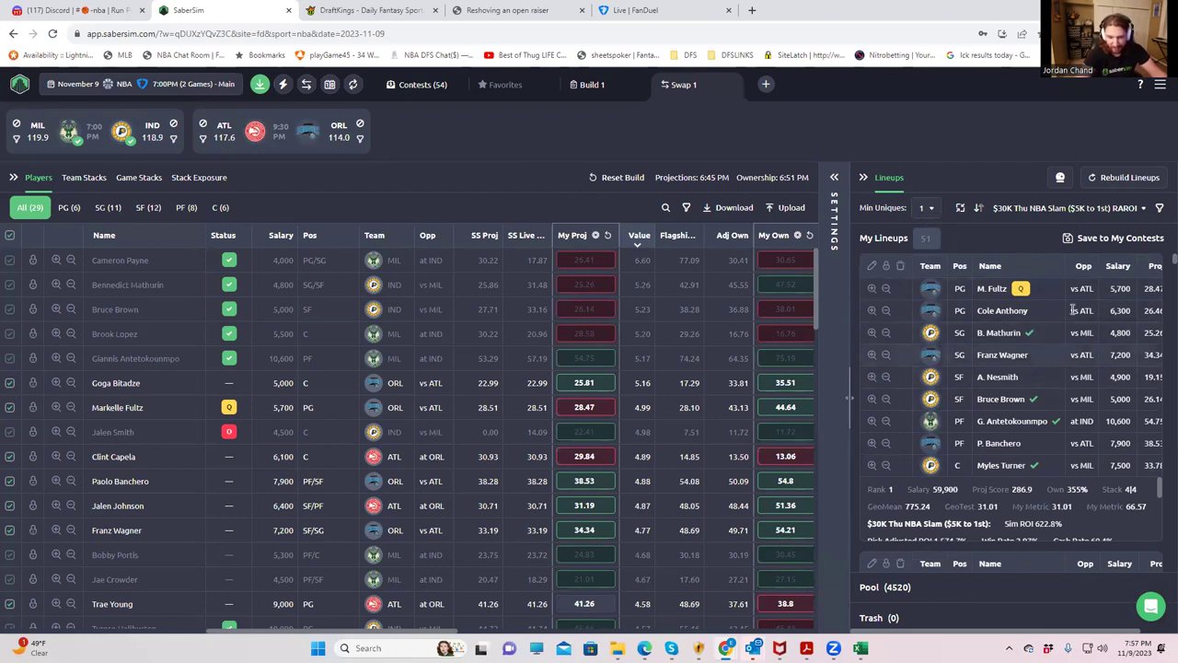
# - Save the re-sorted lineups to the $30K Thu NBA Slam contest only
pyautogui.click(1105, 237)
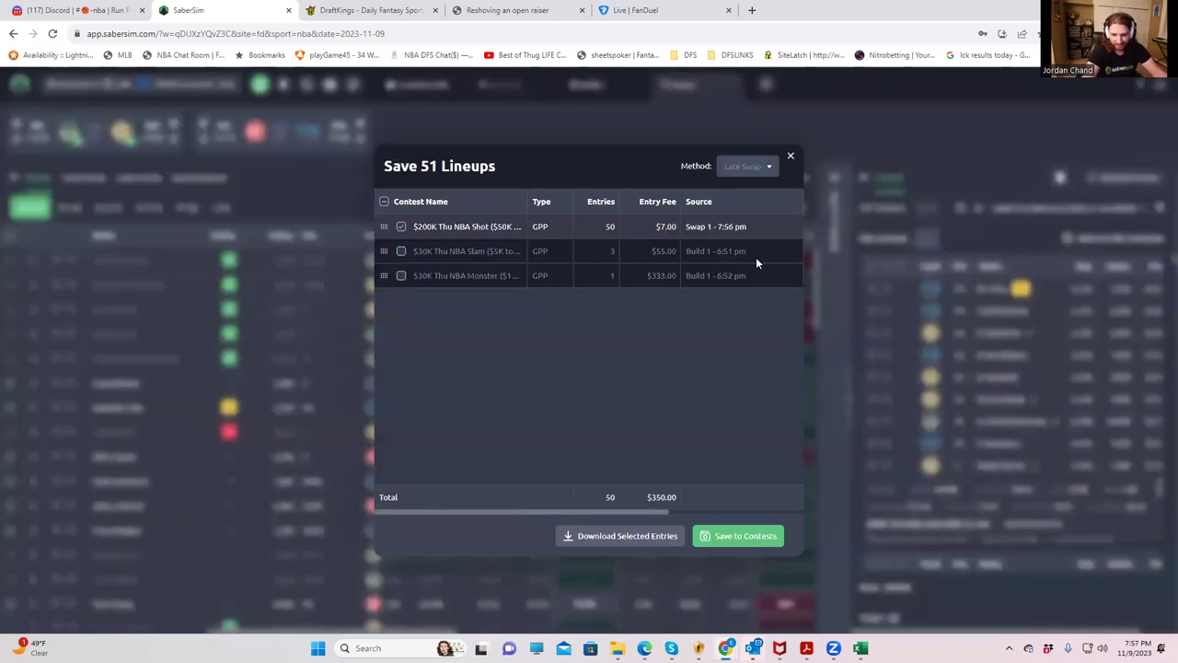
pyautogui.click(401, 228)
pyautogui.click(401, 228)
pyautogui.click(401, 230)
pyautogui.click(402, 251)
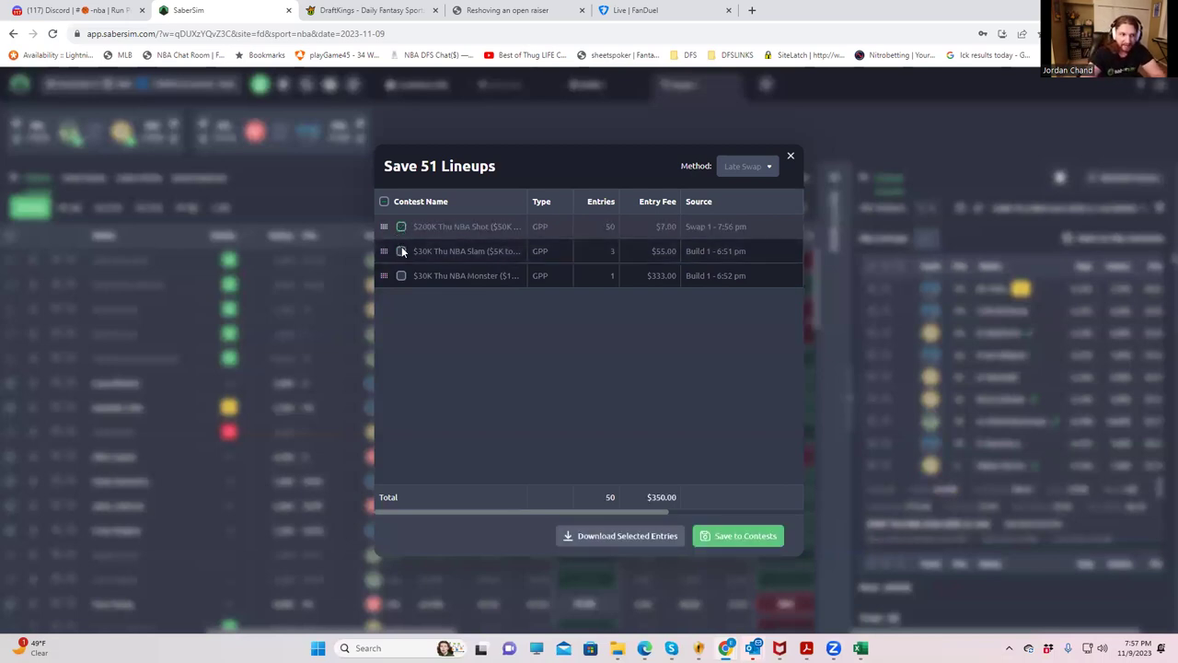
pyautogui.click(402, 250)
pyautogui.click(402, 252)
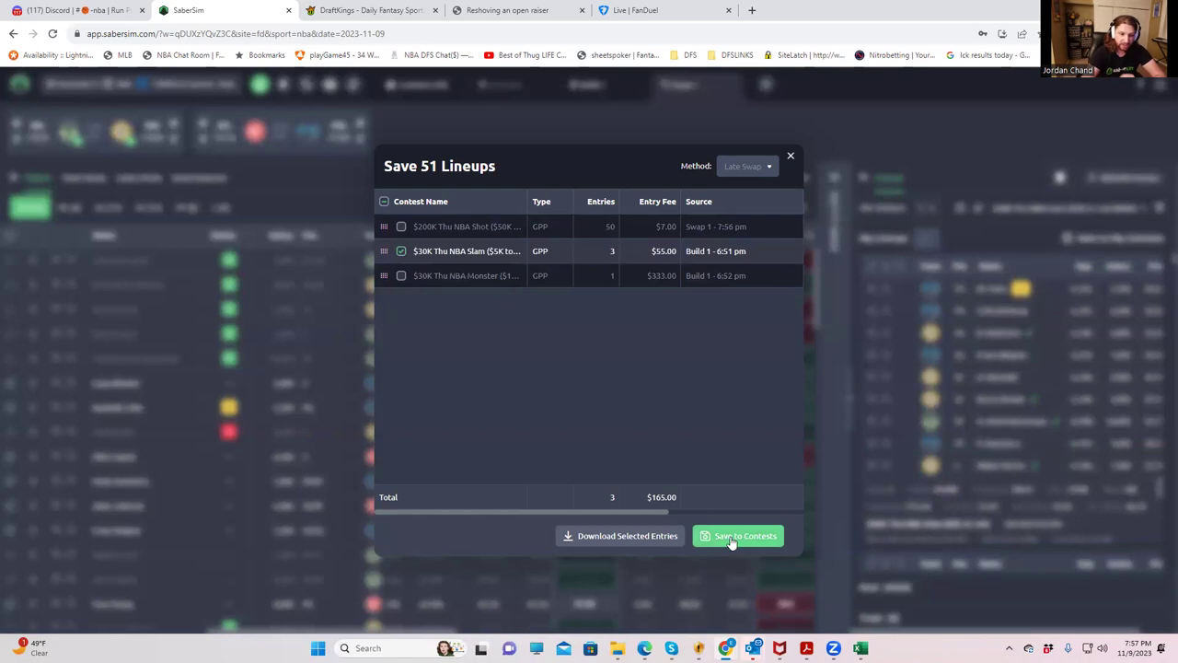
pyautogui.click(790, 157)
# - Sort the lineups by $30K Thu NBA Monster RAROI and check the top-ranked lineup's contest sim metrics
pyautogui.click(1033, 212)
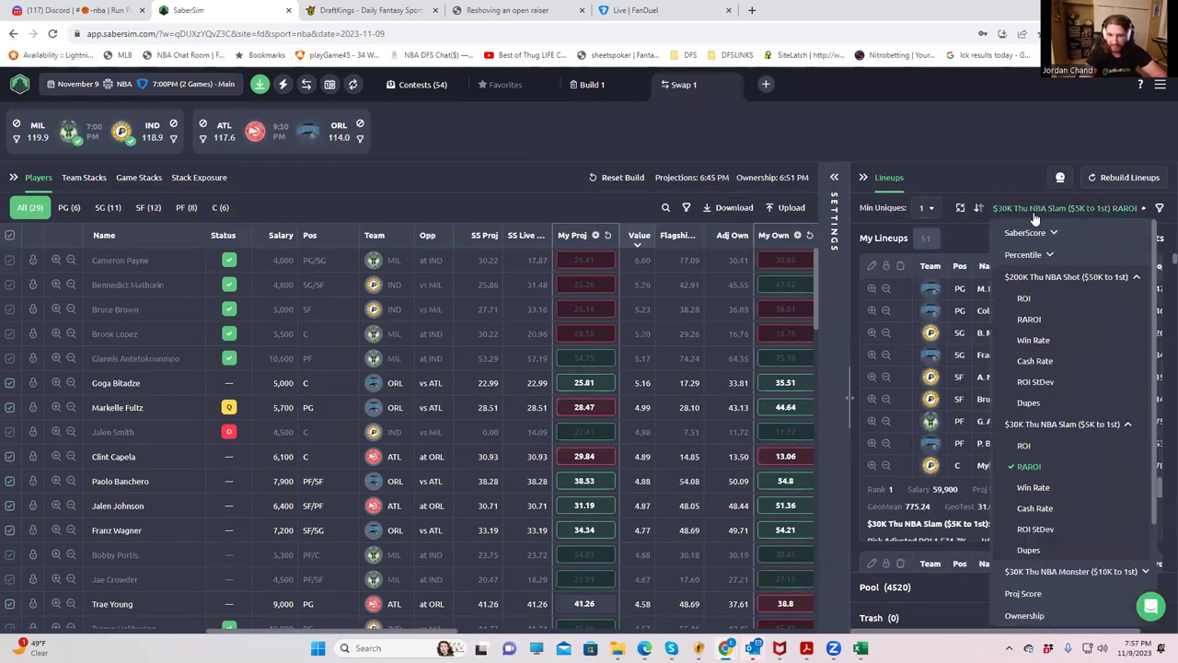
pyautogui.scroll(-3, 1085, 447)
pyautogui.click(1085, 445)
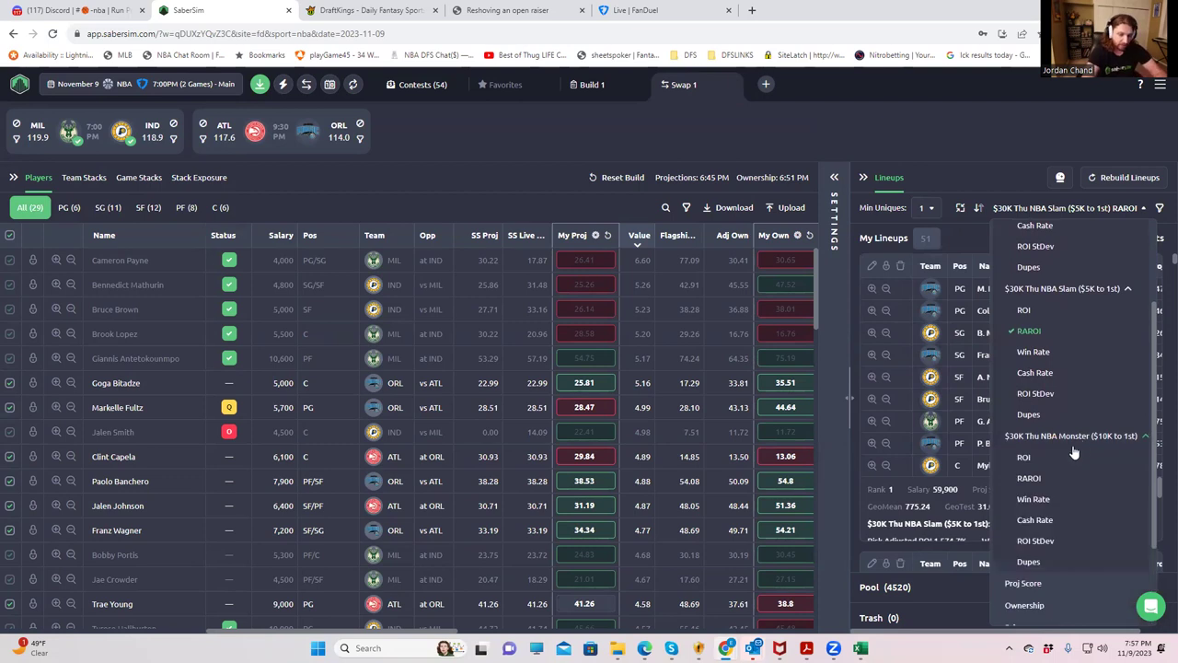
pyautogui.click(1029, 479)
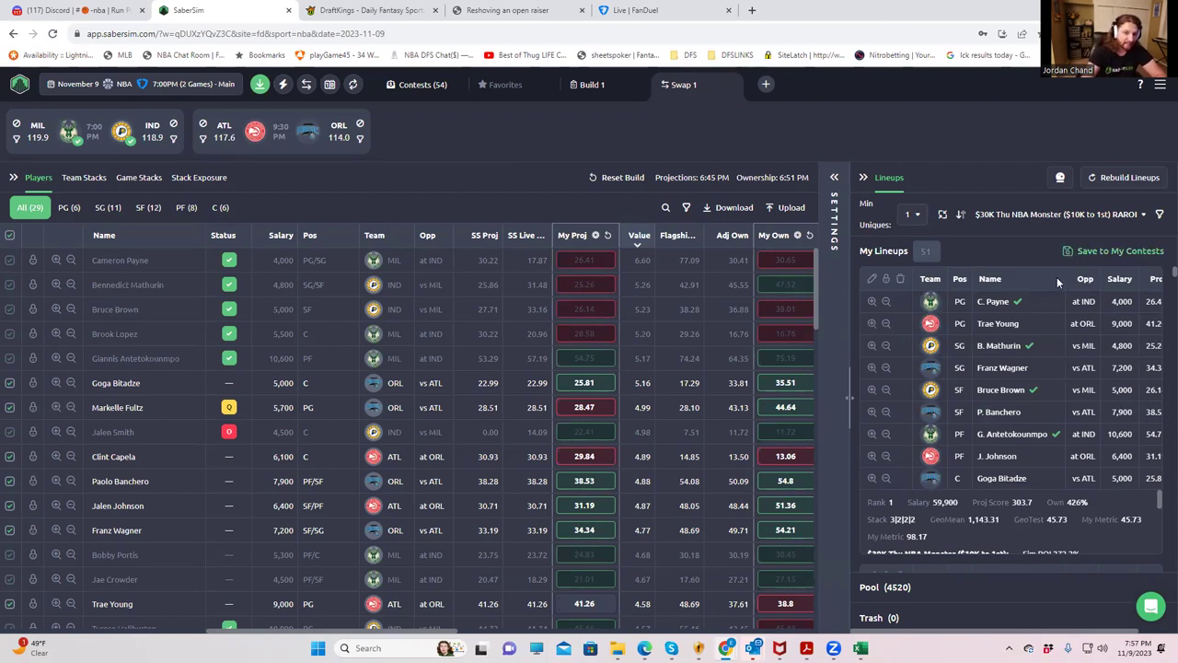
pyautogui.scroll(-1, 1040, 442)
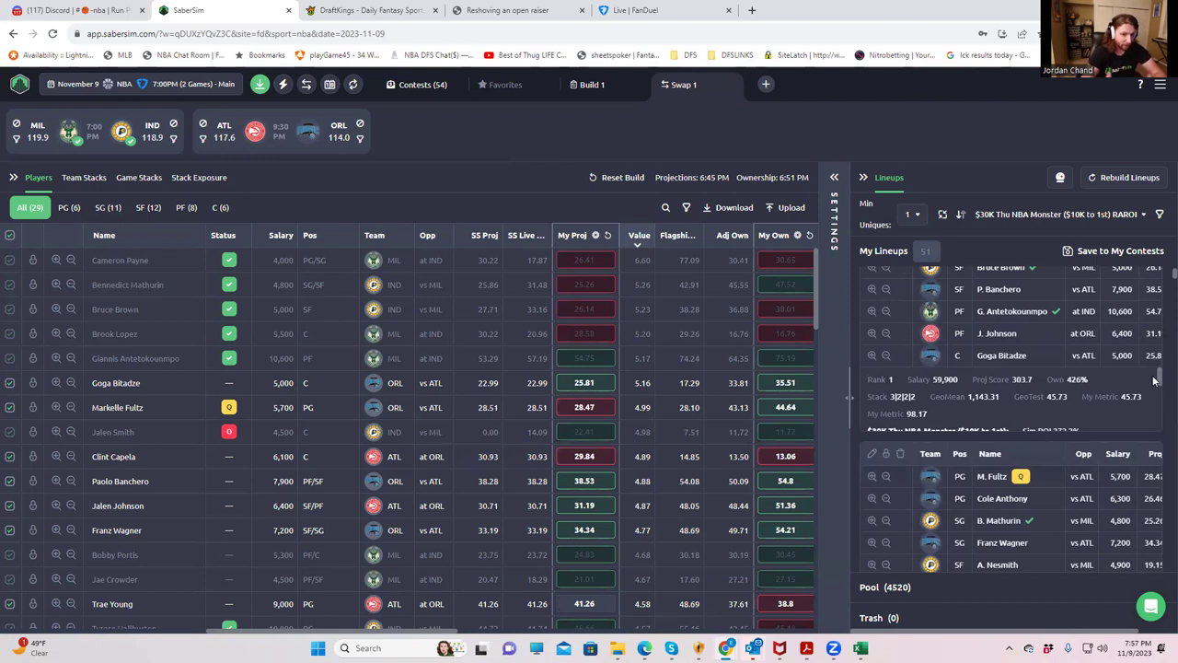
pyautogui.moveTo(1160, 381); pyautogui.dragTo(1160, 390)
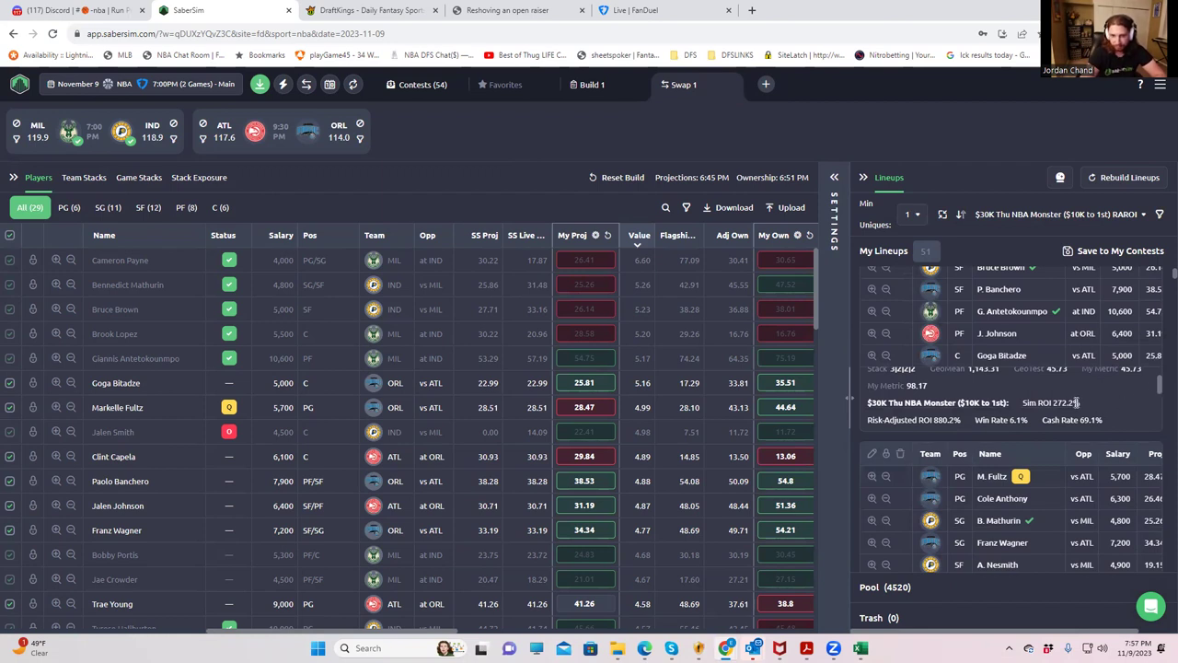
pyautogui.moveTo(1162, 385); pyautogui.dragTo(1157, 318)
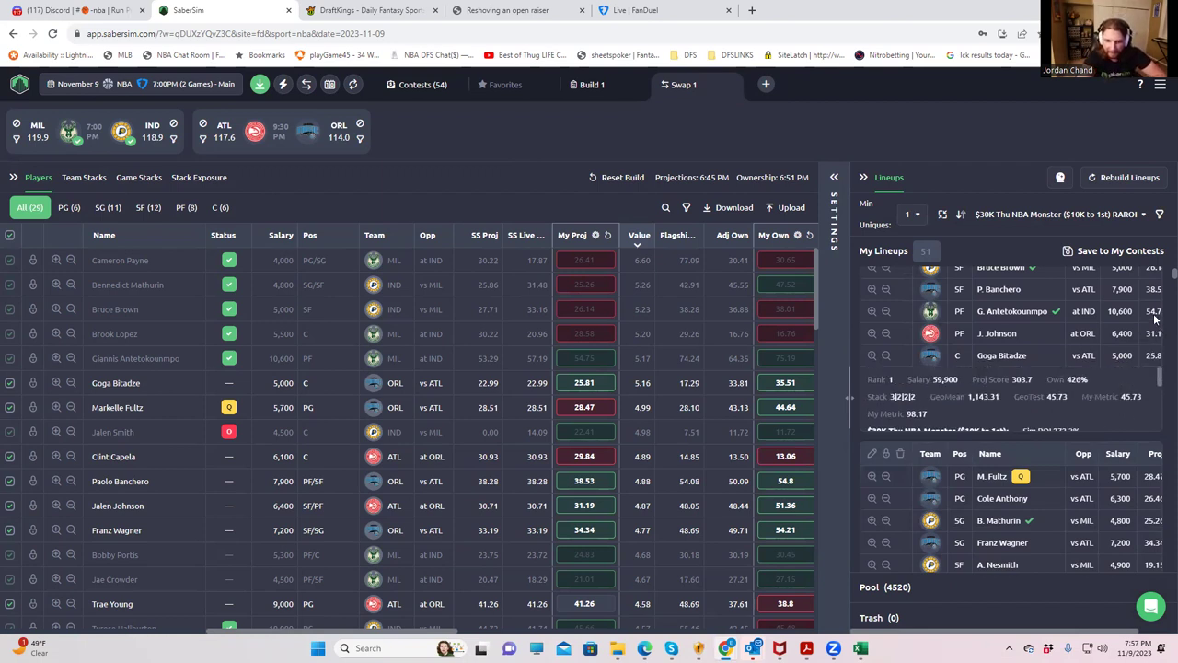
pyautogui.moveTo(1156, 373); pyautogui.dragTo(1157, 393)
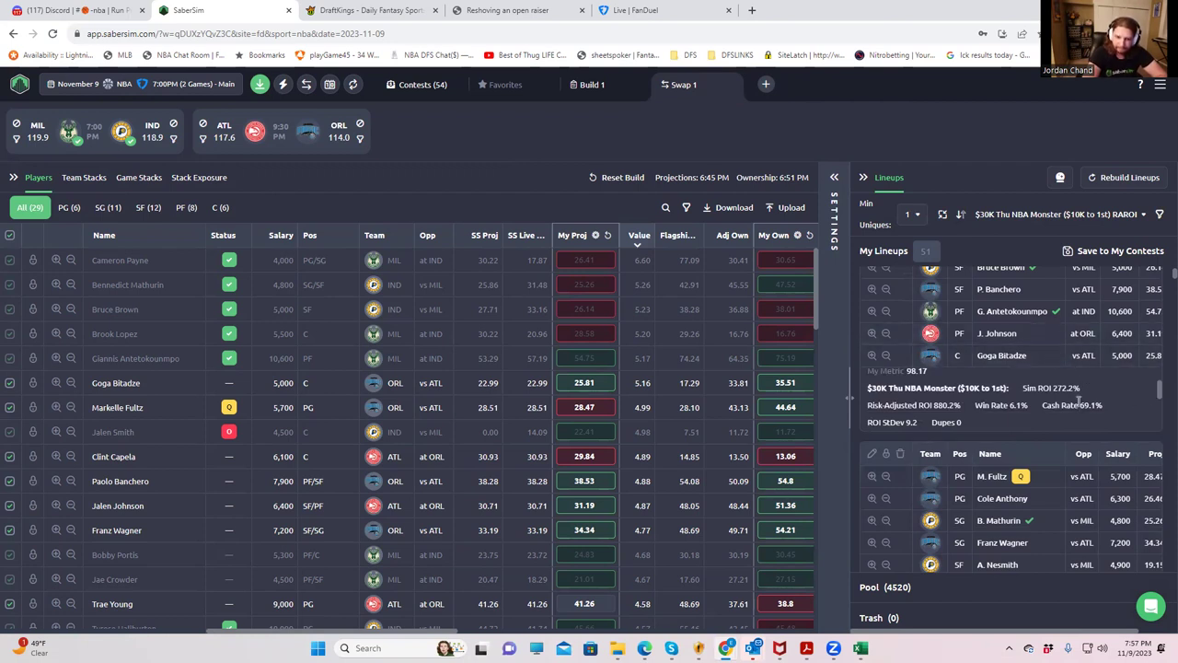
pyautogui.scroll(3, 1113, 391)
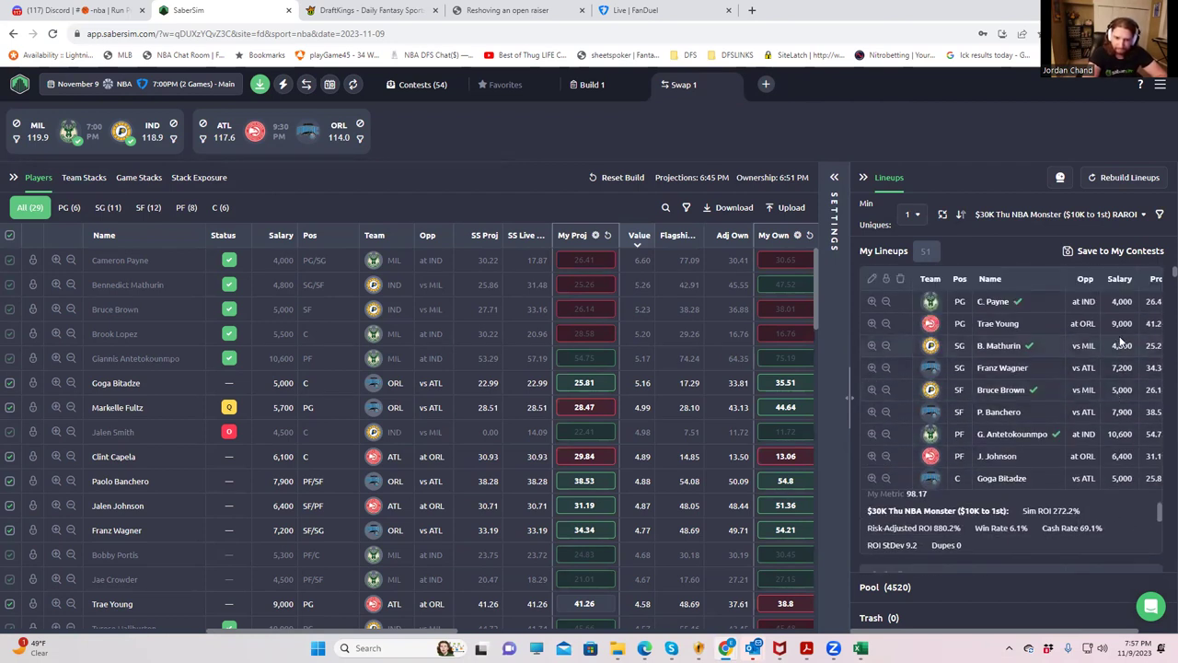
# - Save the top lineup to the $30K Thu NBA Monster contest only and download the updated FanDuel entries
pyautogui.click(1068, 260)
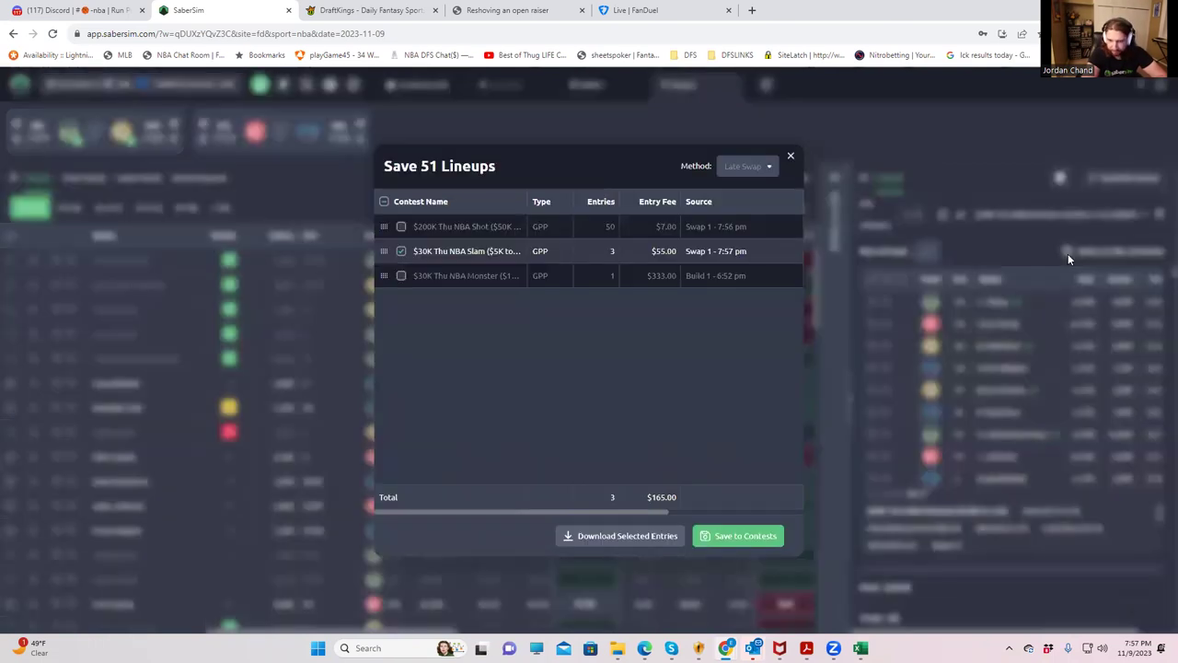
pyautogui.click(401, 251)
pyautogui.click(402, 276)
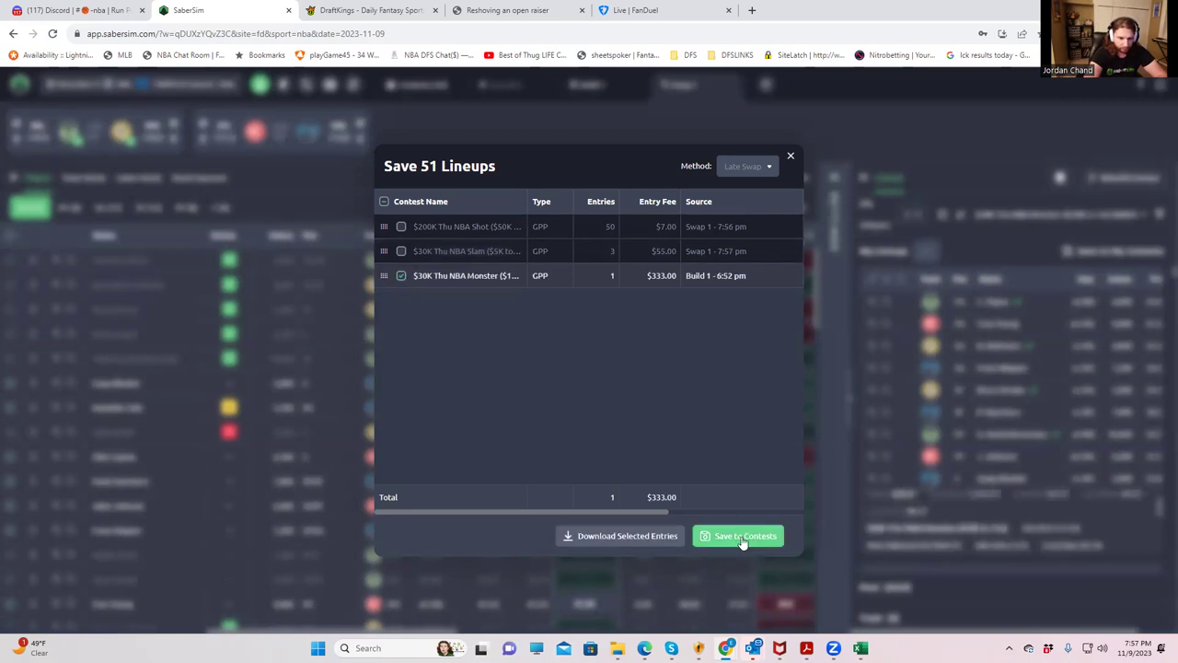
pyautogui.click(742, 539)
pyautogui.click(790, 156)
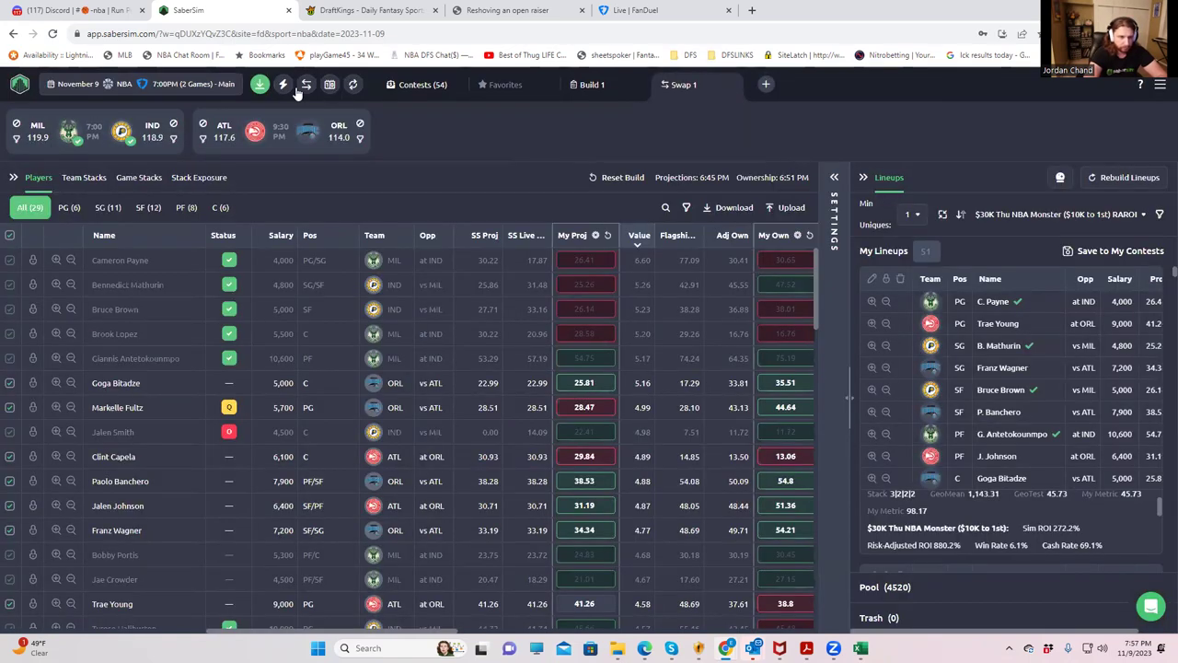
pyautogui.click(261, 84)
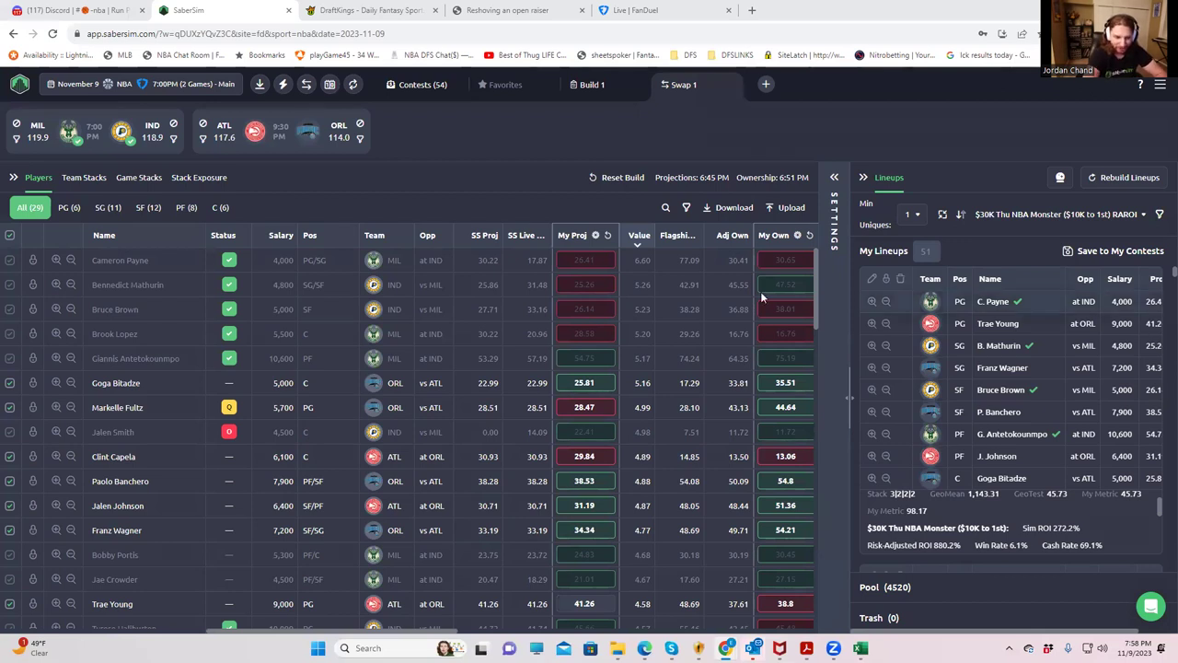
# - Open the November 9 DraftKings NHL Main slate at 7:00 PM from all slates
pyautogui.click(190, 82)
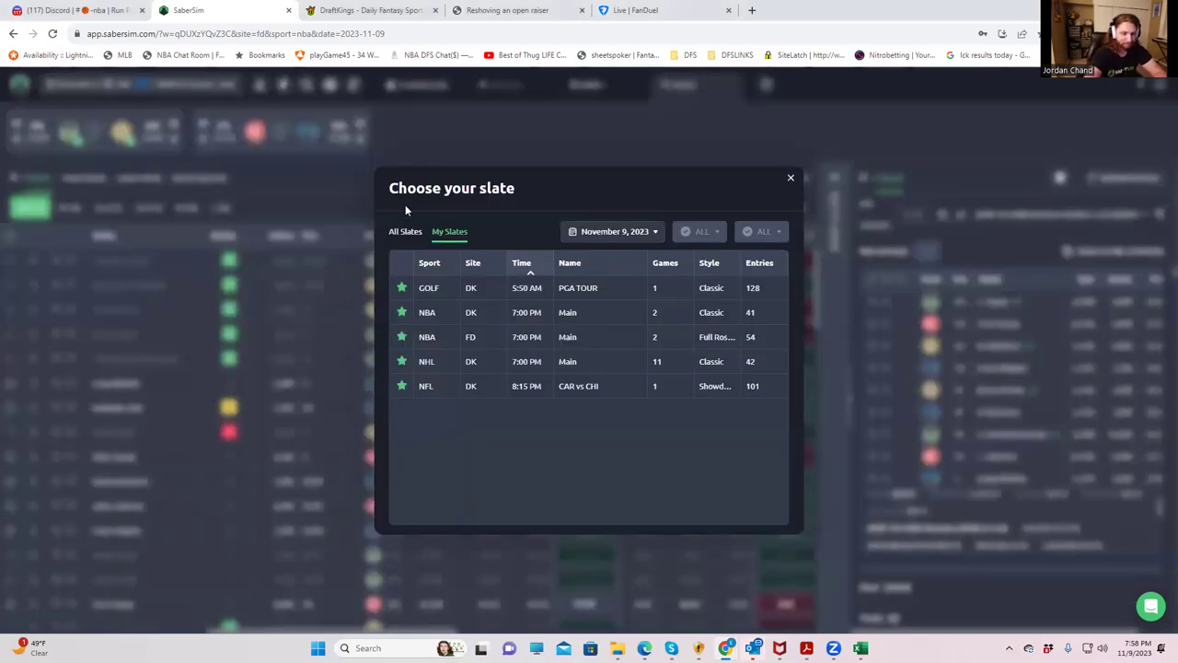
pyautogui.click(405, 231)
pyautogui.click(678, 232)
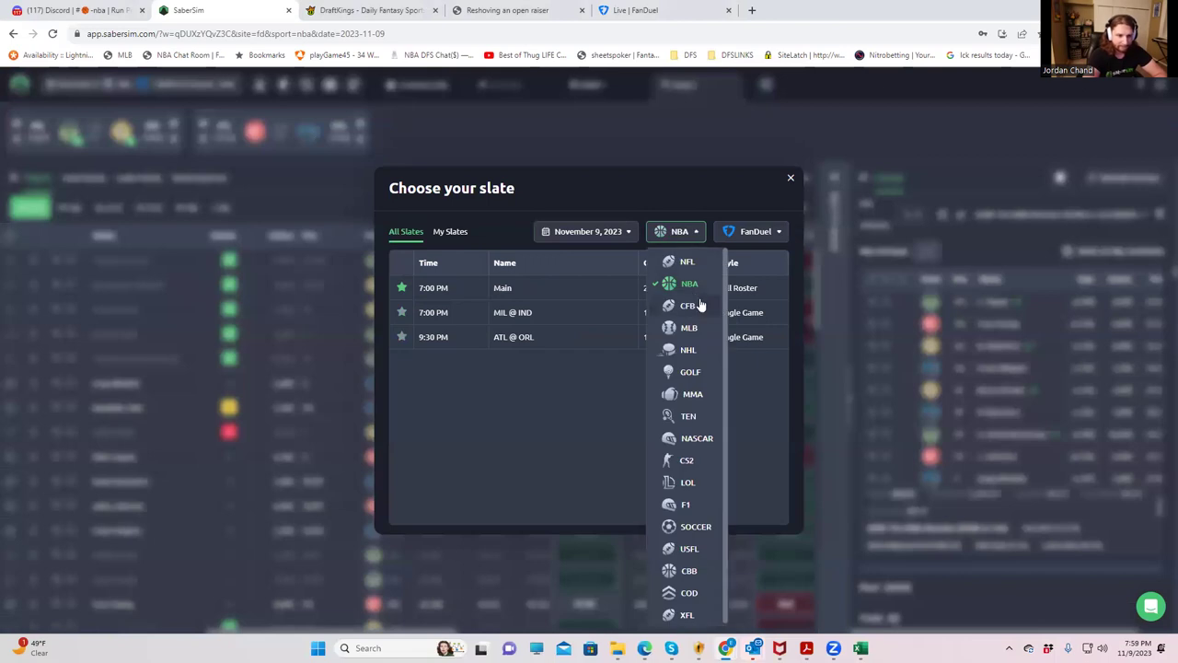
pyautogui.click(689, 348)
pyautogui.click(741, 234)
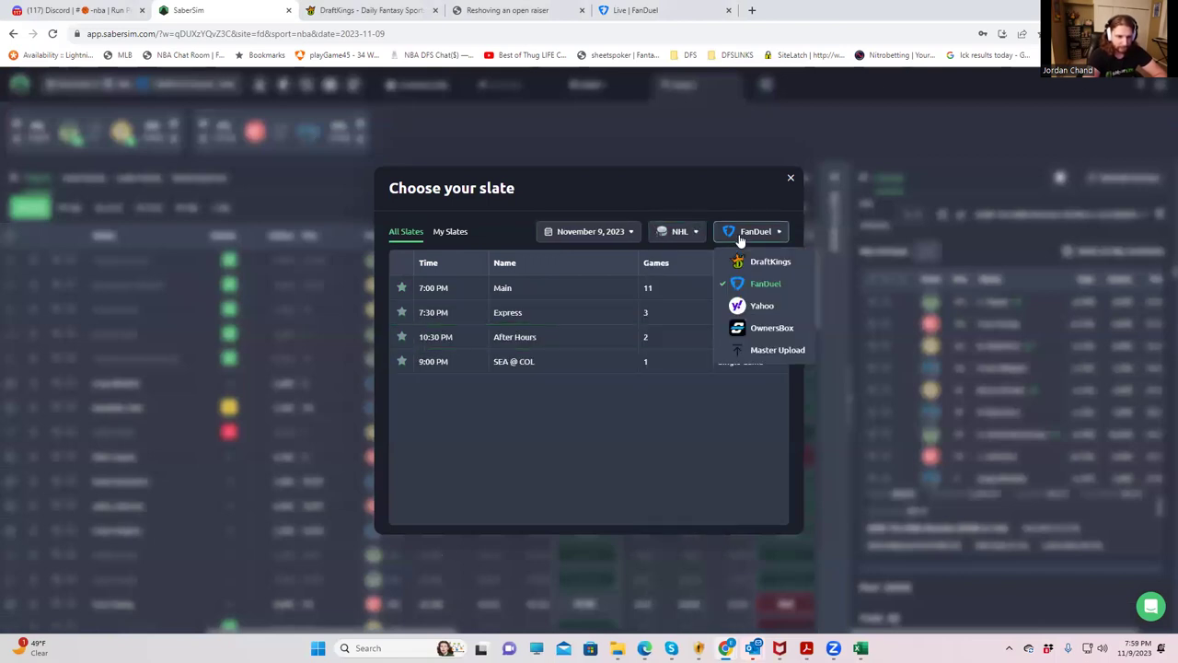
pyautogui.click(766, 263)
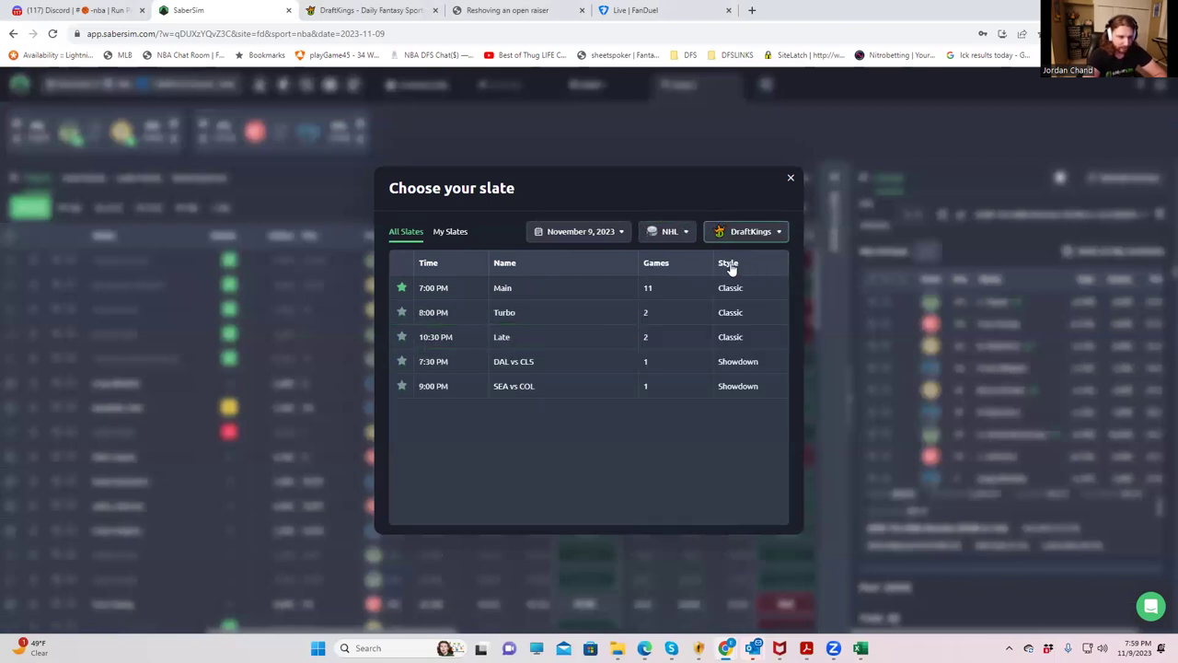
pyautogui.click(510, 289)
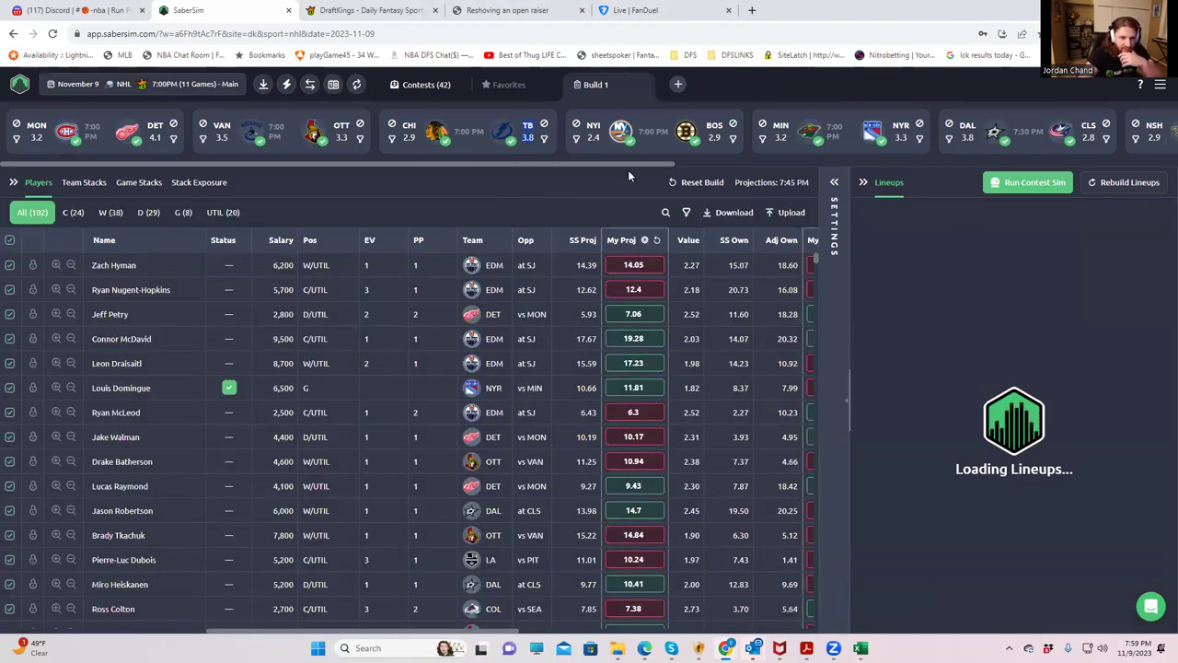
# - Review the NHL slate's later games and Build 1's ownership columns, including the source options for My Own
pyautogui.hscroll(2, 626, 161)
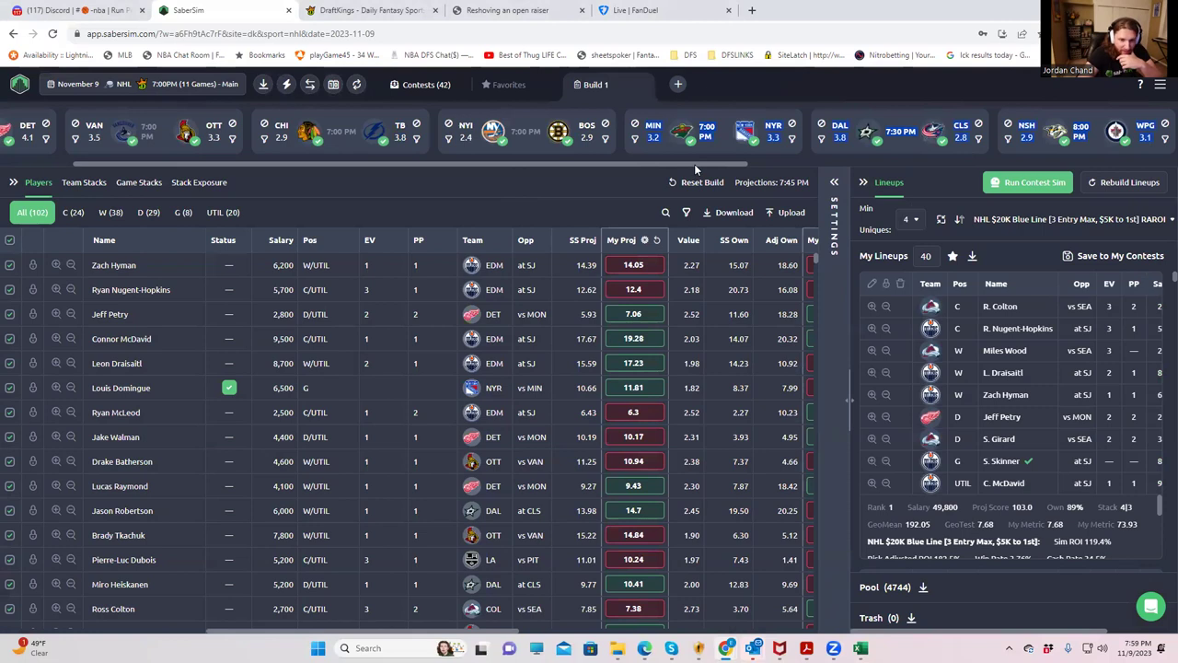
pyautogui.hscroll(3, 694, 164)
pyautogui.hscroll(4, 784, 187)
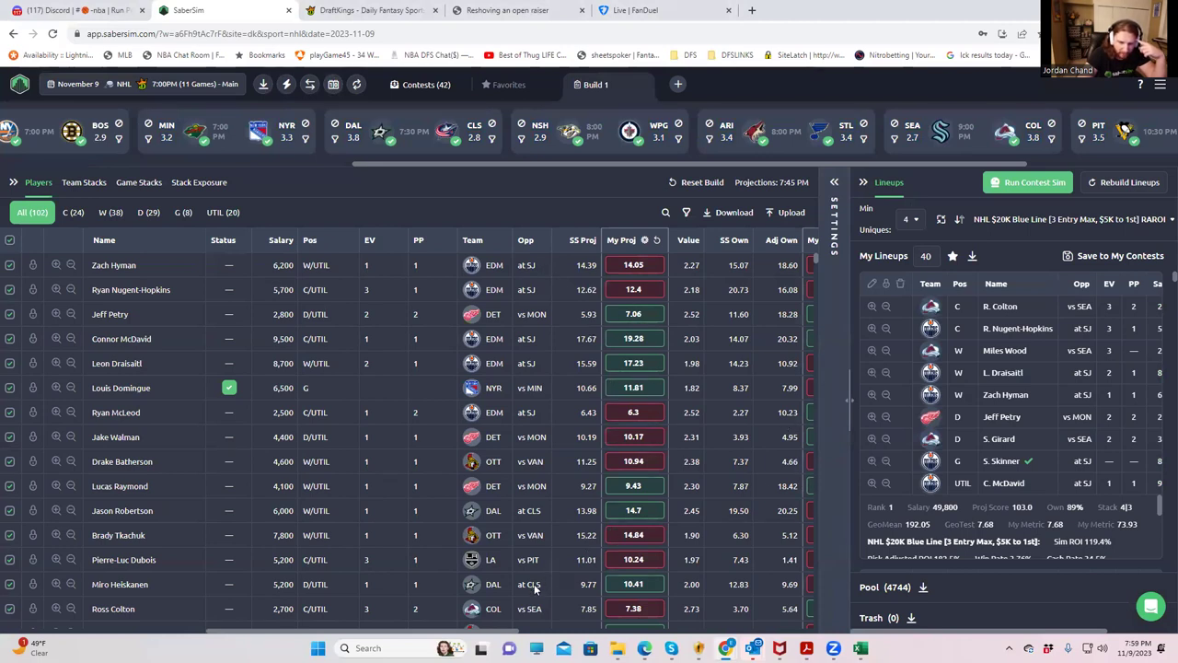
pyautogui.moveTo(507, 633)
pyautogui.mouseDown()
pyautogui.moveTo(737, 635)
pyautogui.moveTo(700, 636)
pyautogui.mouseUp()
pyautogui.moveTo(329, 241); pyautogui.dragTo(426, 229)
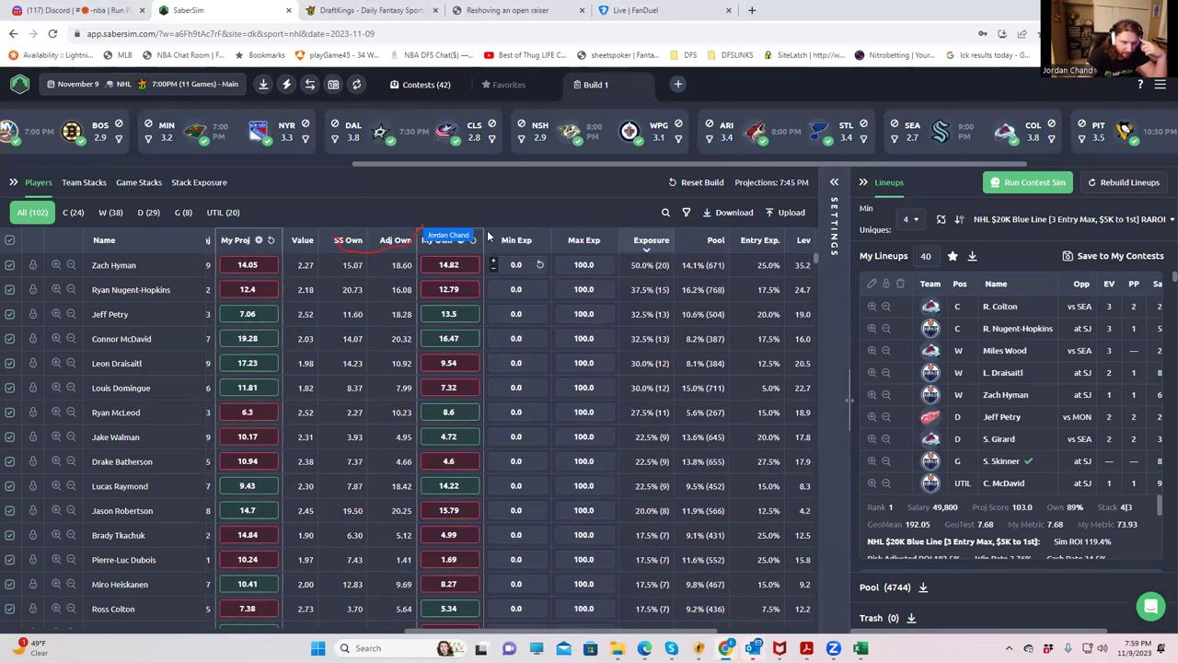
pyautogui.click(462, 246)
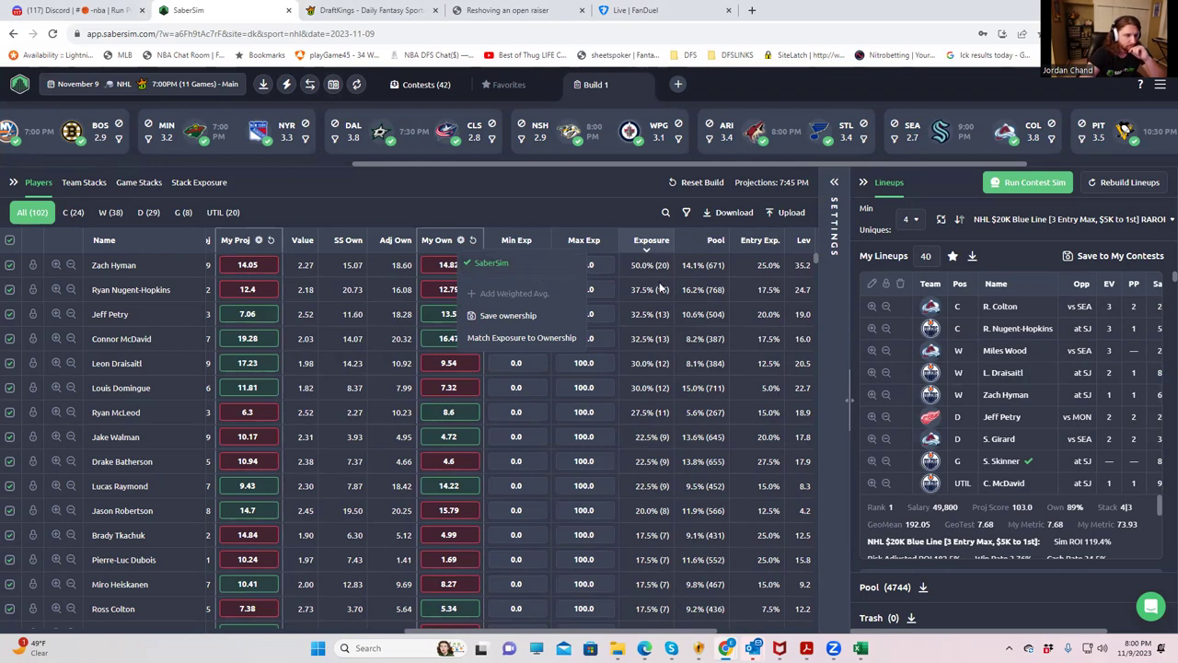
pyautogui.click(454, 211)
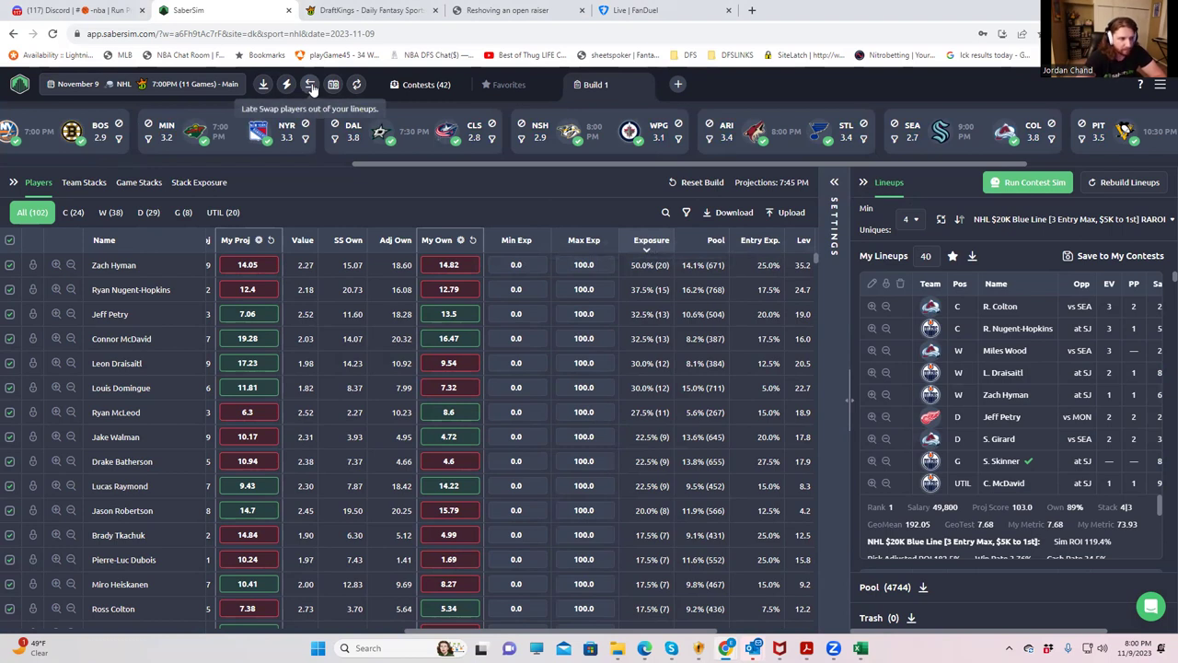
# - Create a late swap with all three NHL contests and set Nathan MacKinnon's own ownership projection to 19.3
pyautogui.click(311, 86)
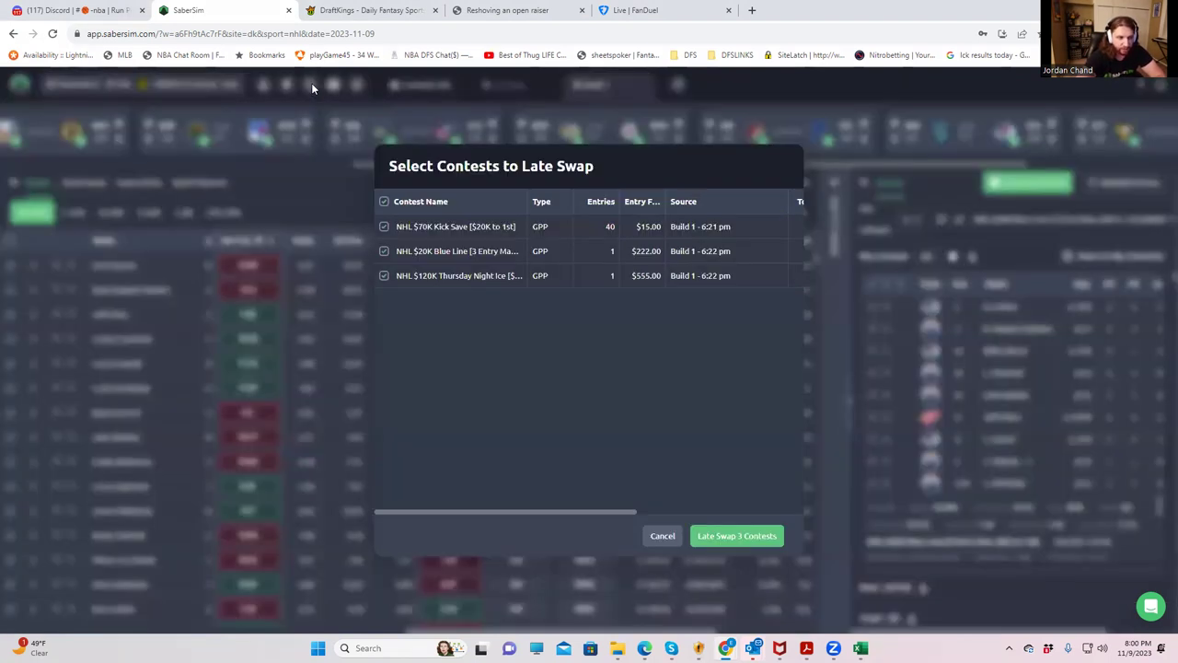
pyautogui.click(723, 539)
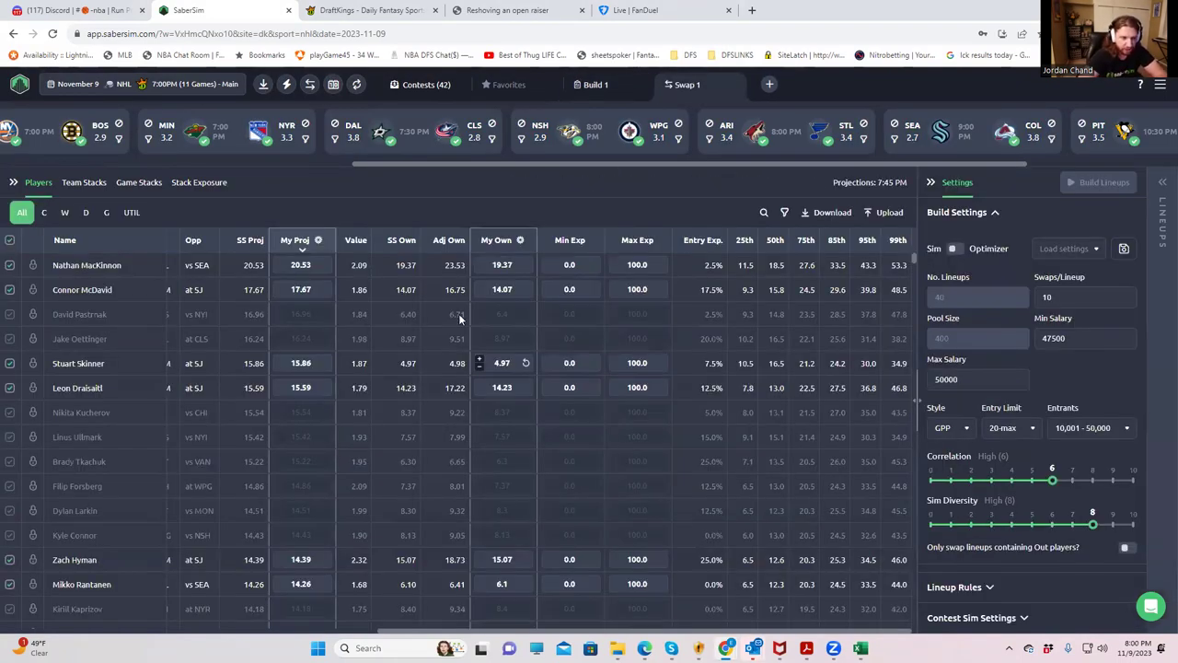
pyautogui.click(480, 269)
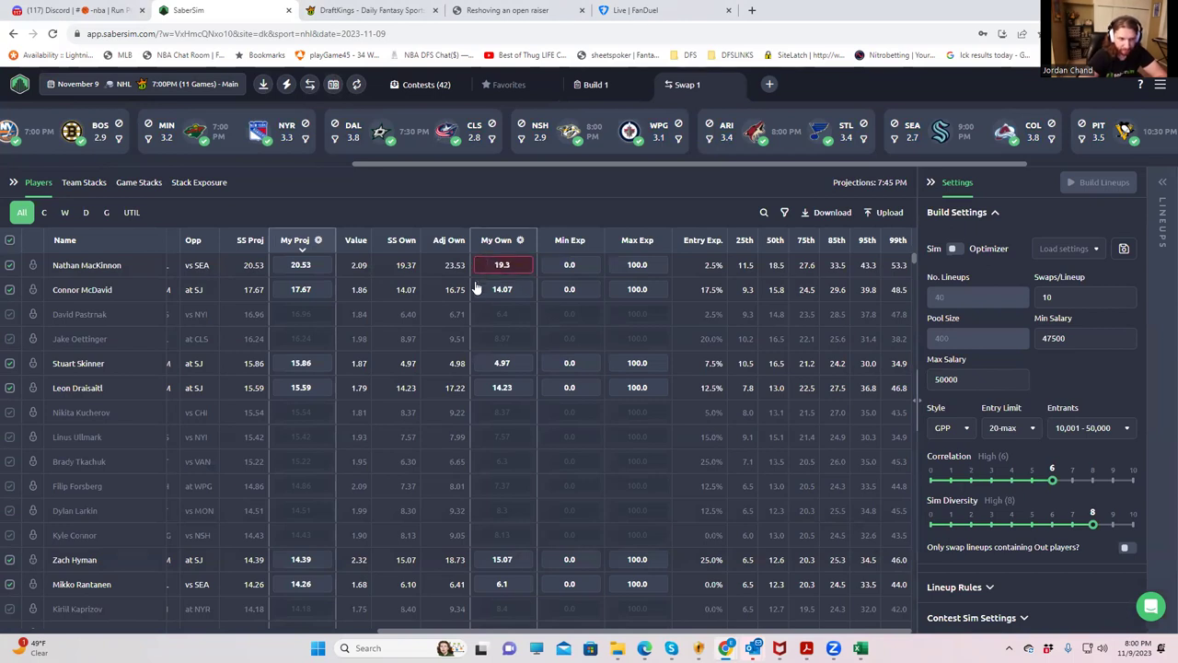
# - Set Connor McDavid's own ownership projection to 14 and enter 5000 swaps per lineup in the build settings
pyautogui.click(479, 294)
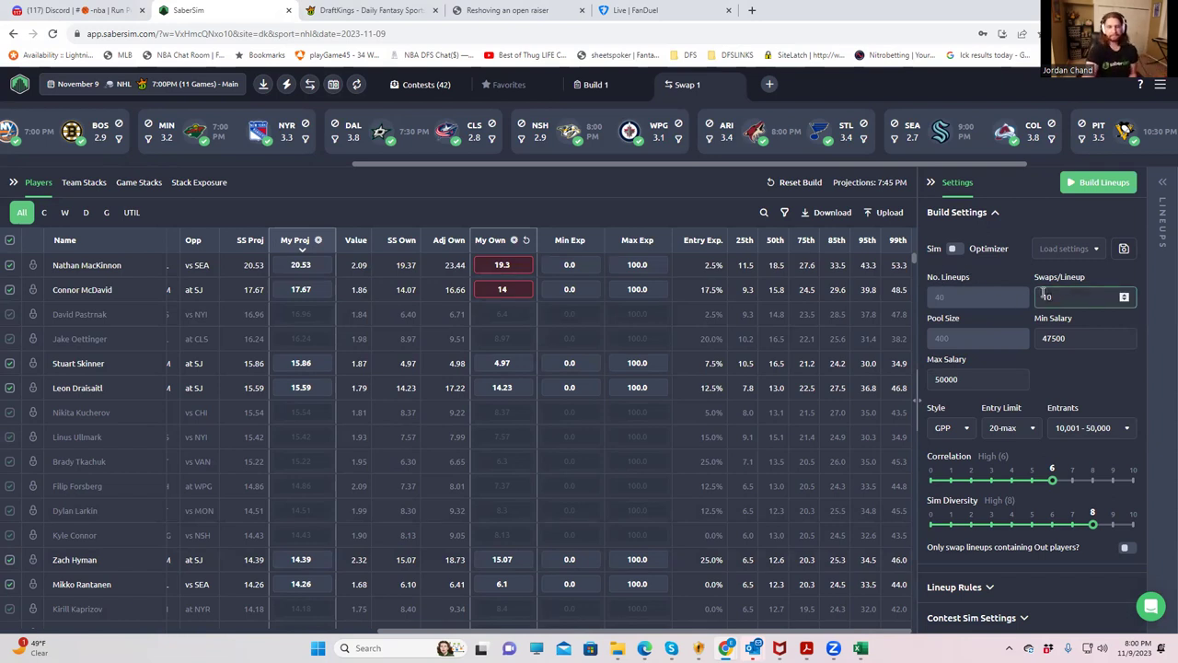
pyautogui.press('BackSpace')
pyautogui.press('BackSpace')
pyautogui.write('500')
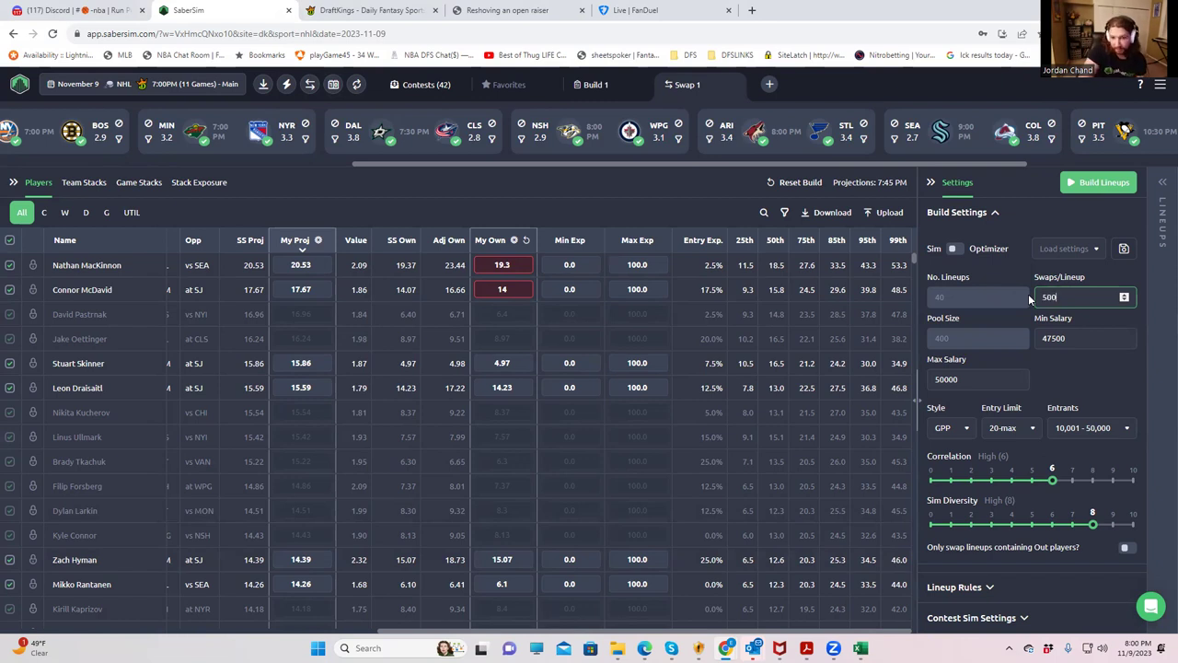
pyautogui.write('0')
pyautogui.click(1059, 364)
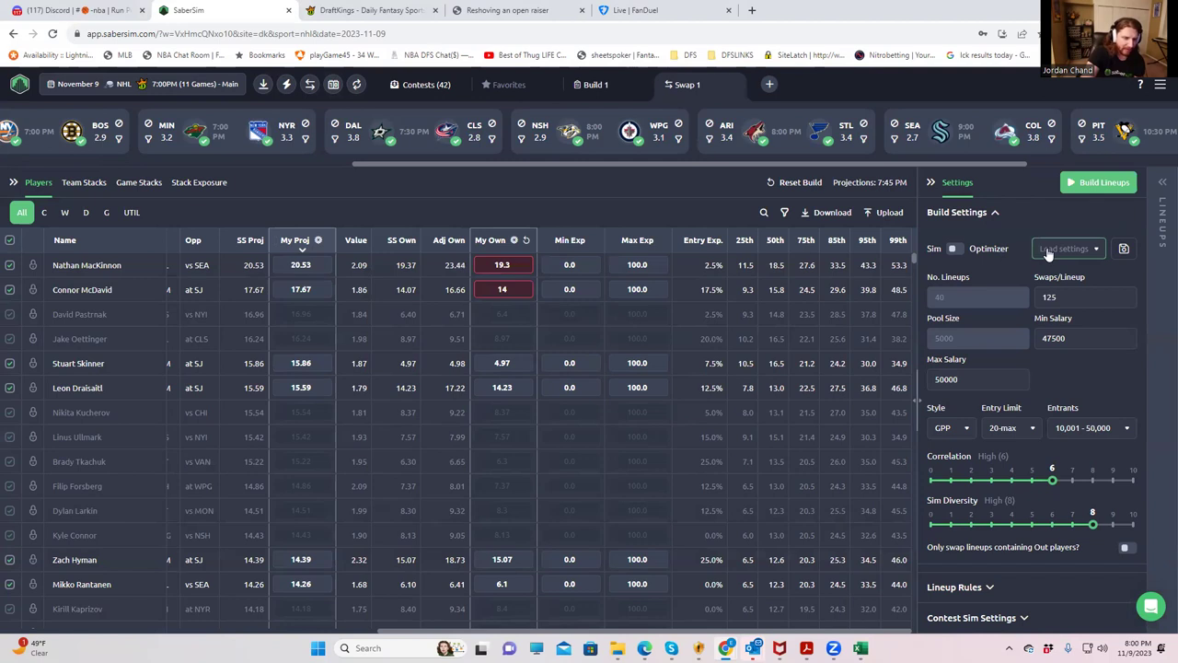
# - Build the NHL late swap lineups and run the contest sim on them
pyautogui.click(1093, 189)
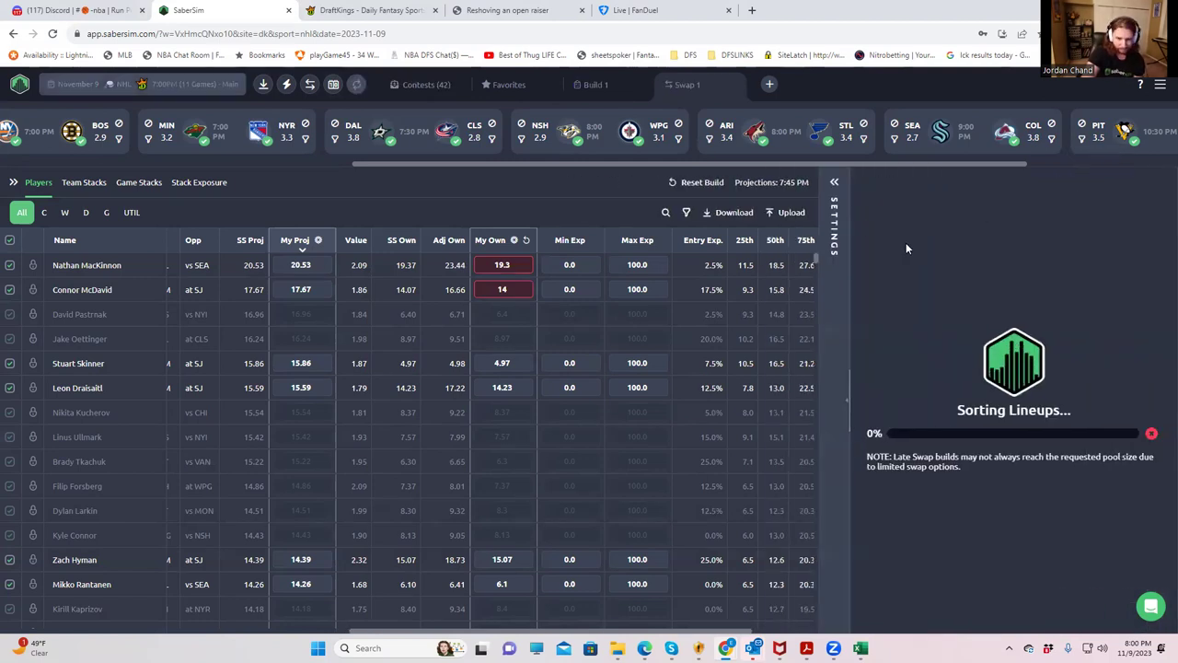
pyautogui.click(833, 183)
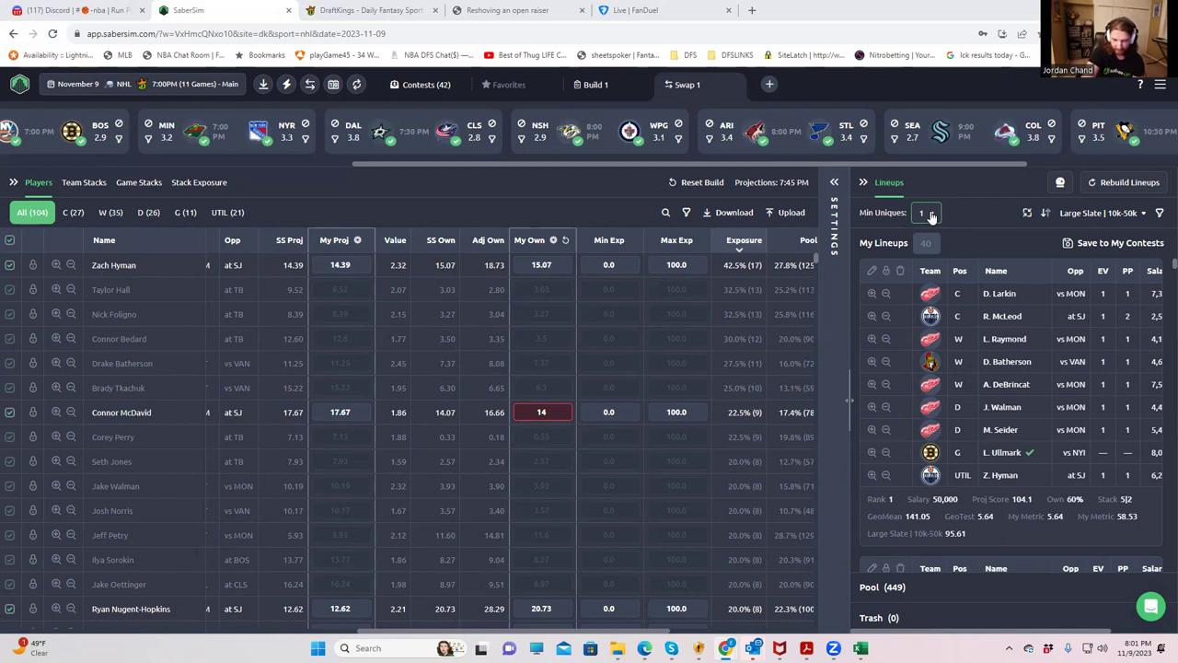
pyautogui.click(1060, 185)
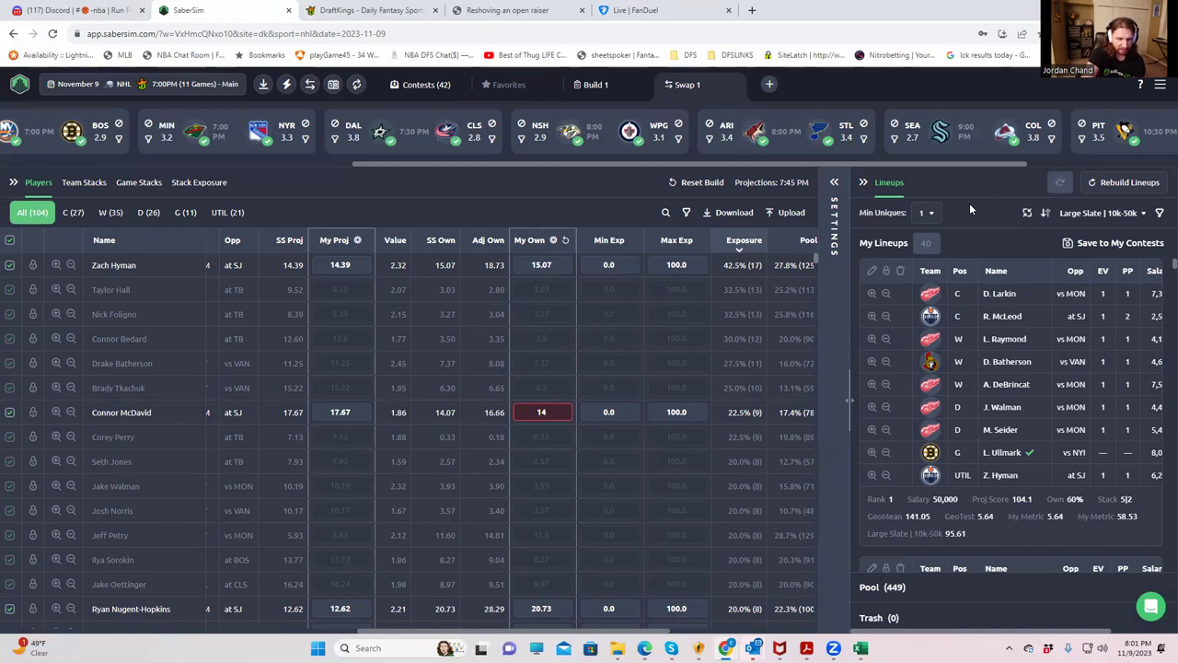
# - Enable the NHL $20K Blue Line and $120K Thursday Night Ice sims alongside Kick Save and rerun the contest sims
pyautogui.click(834, 182)
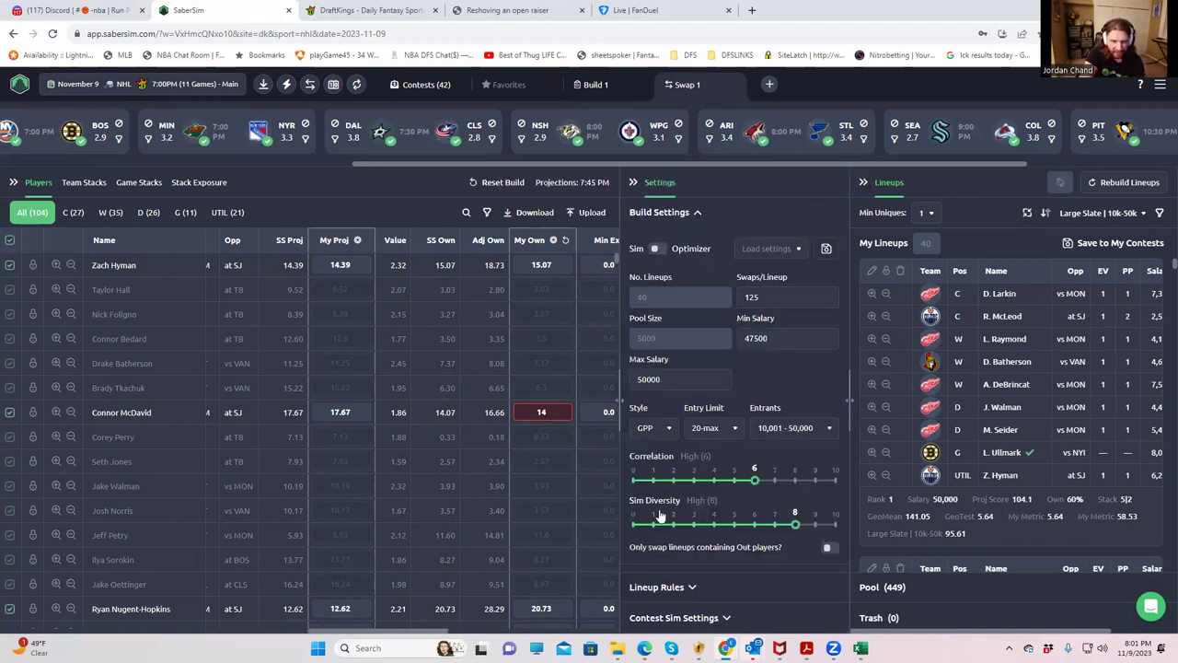
pyautogui.click(726, 617)
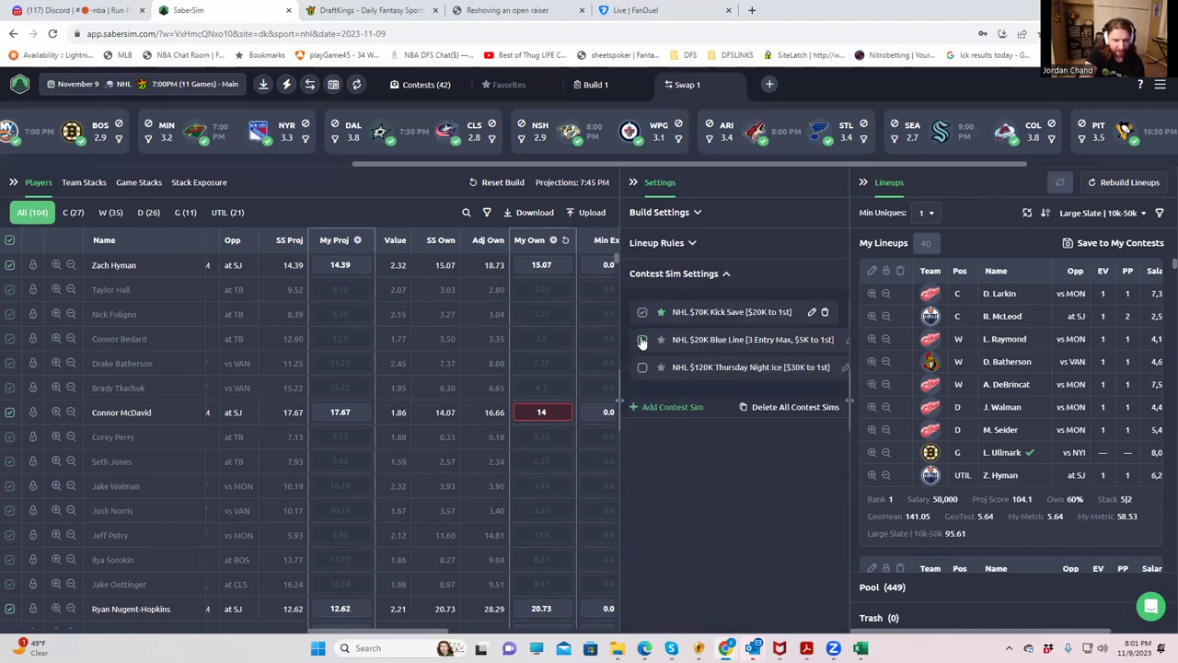
pyautogui.click(643, 367)
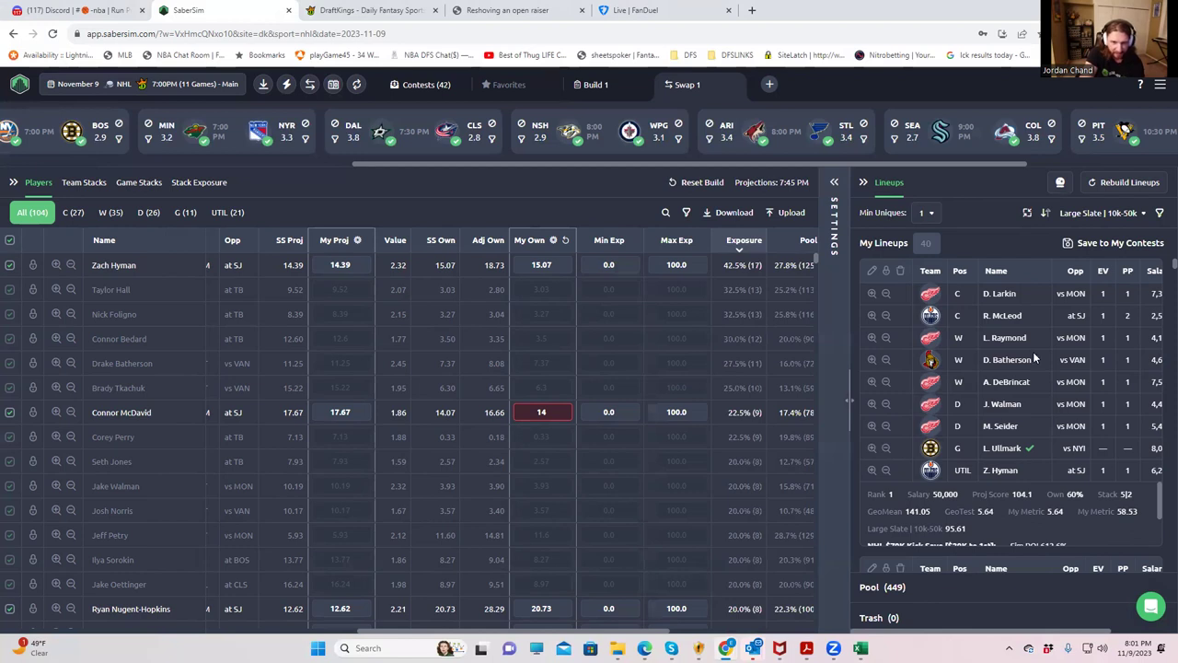
pyautogui.click(1063, 184)
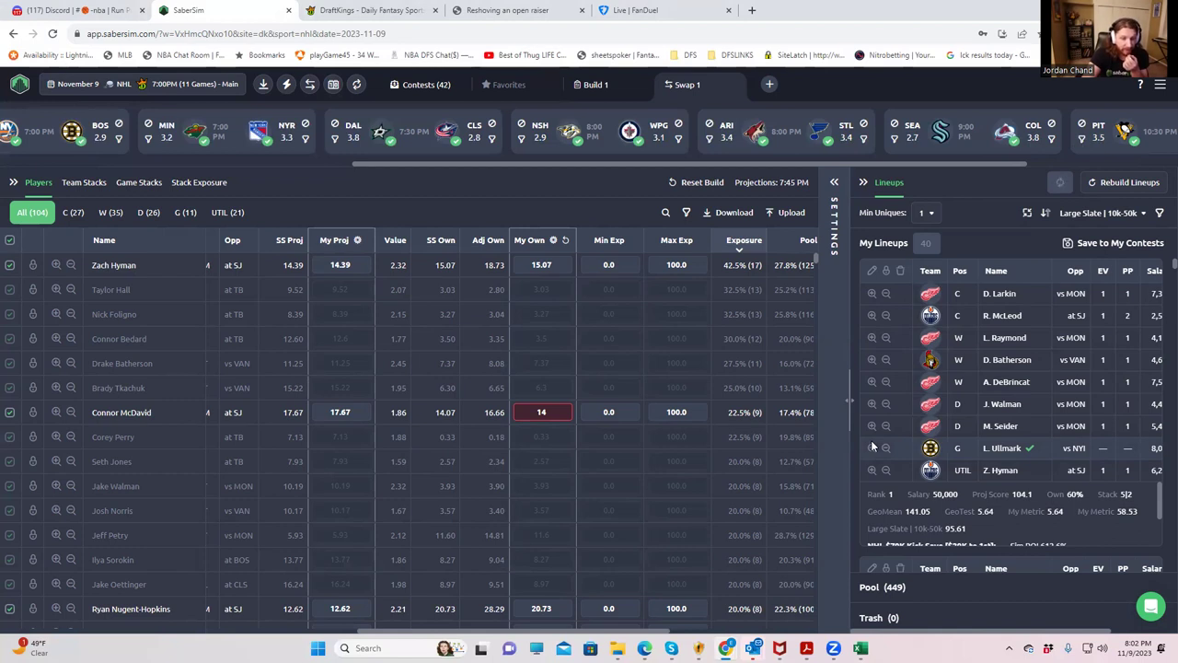
pyautogui.click(834, 195)
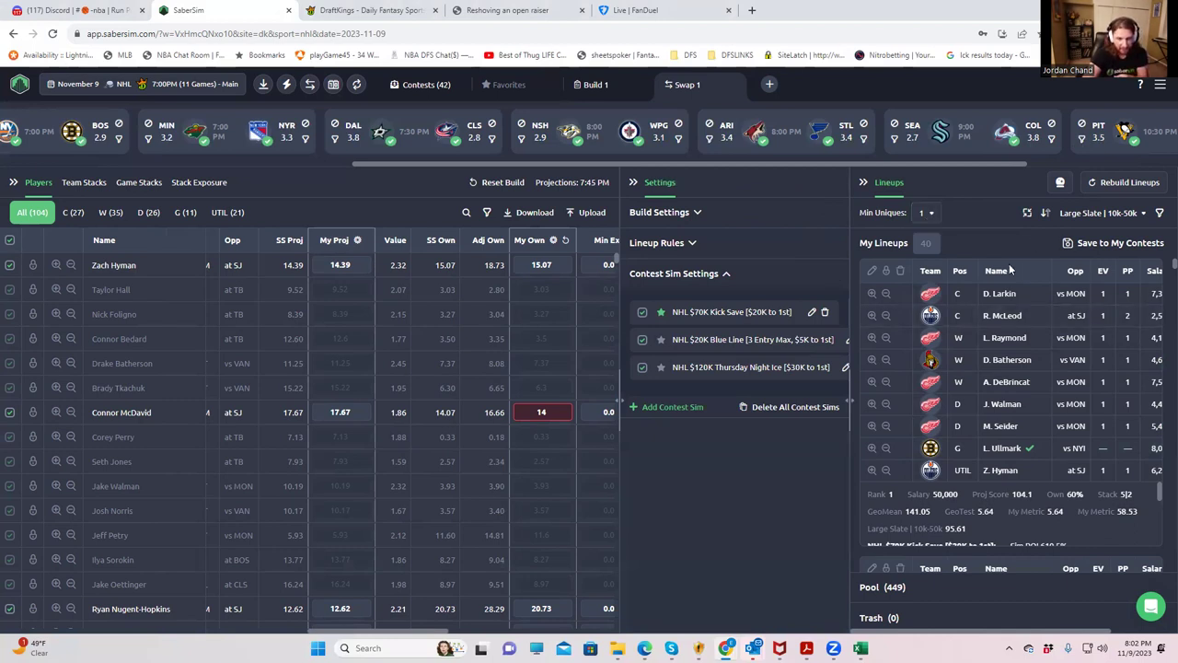
# - Set the minimum uniques to 3 and save the 40 lineups to the NHL $70K Kick Save contest only
pyautogui.click(925, 213)
pyautogui.click(929, 291)
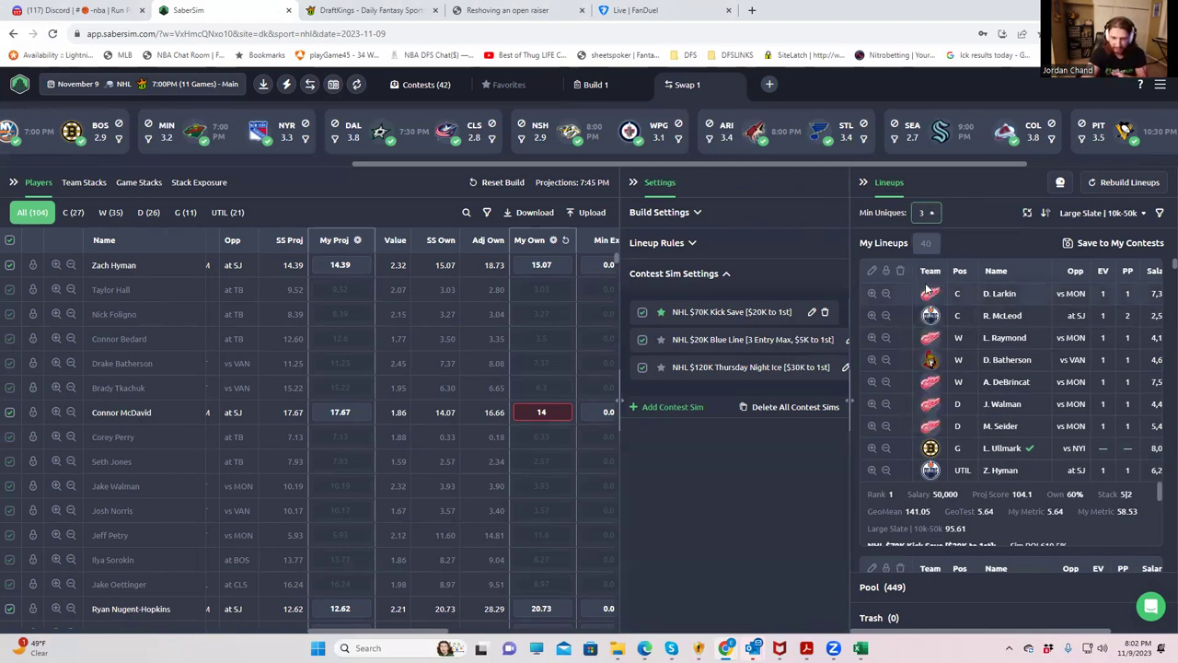
pyautogui.click(1070, 247)
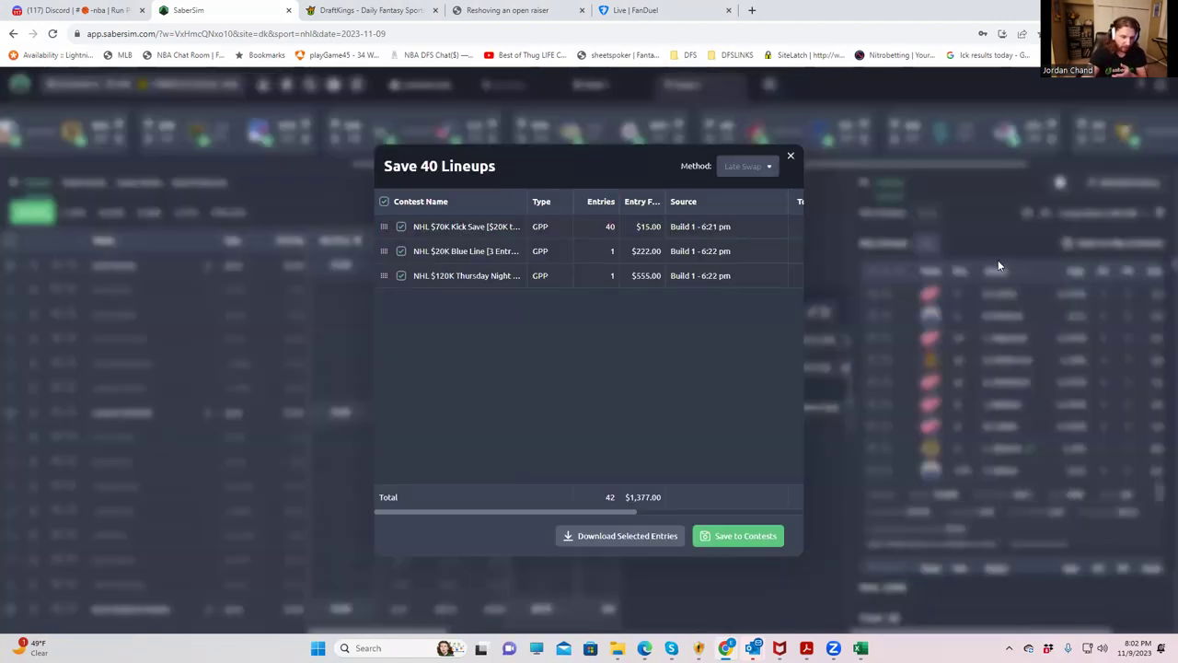
pyautogui.click(401, 251)
pyautogui.click(401, 277)
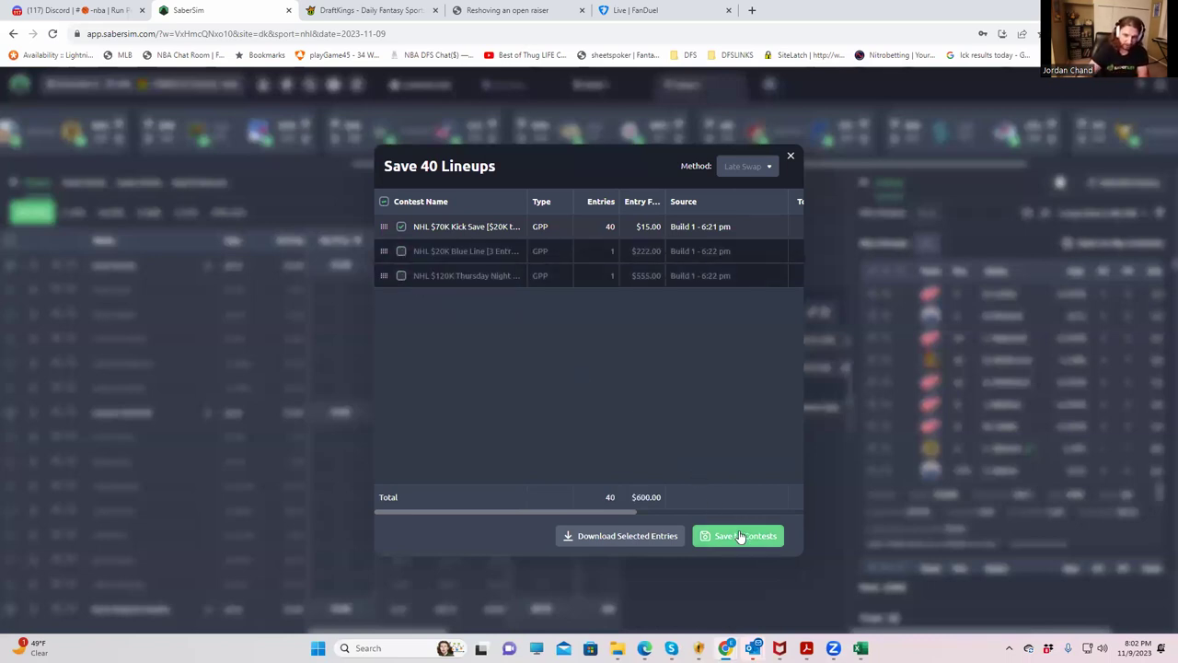
pyautogui.click(741, 537)
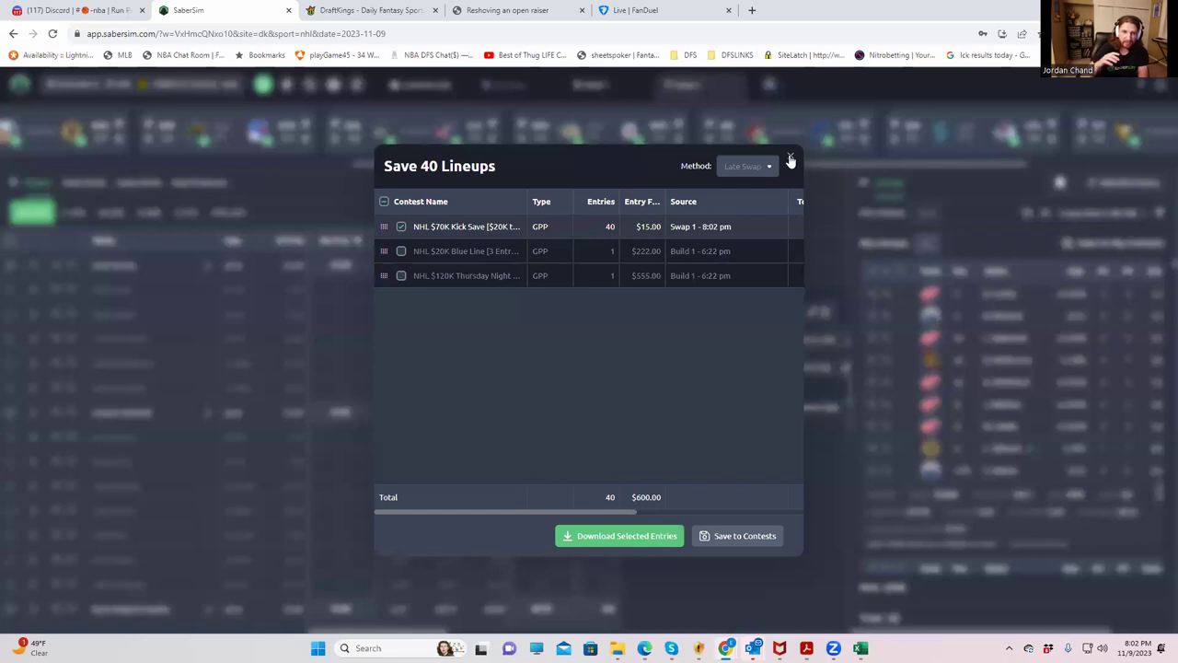
pyautogui.click(790, 159)
# - Sort the lineups by the NHL $20K Blue Line RAROI and save the top one to the Blue Line contest only
pyautogui.click(1046, 213)
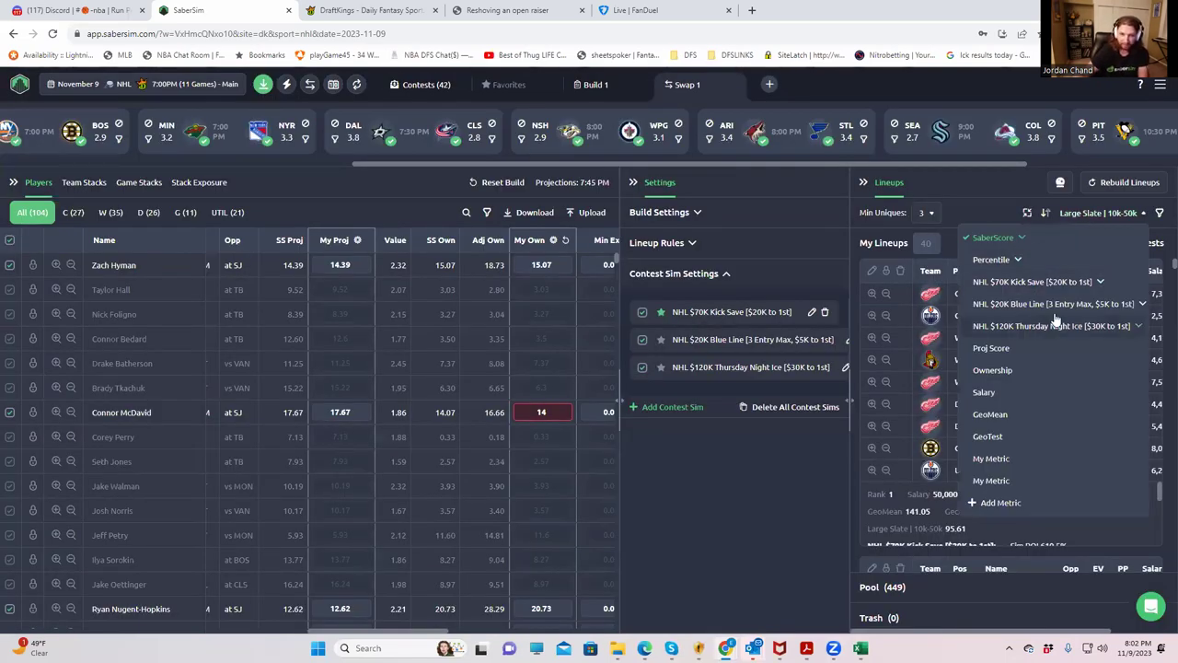
pyautogui.click(1055, 304)
pyautogui.click(991, 346)
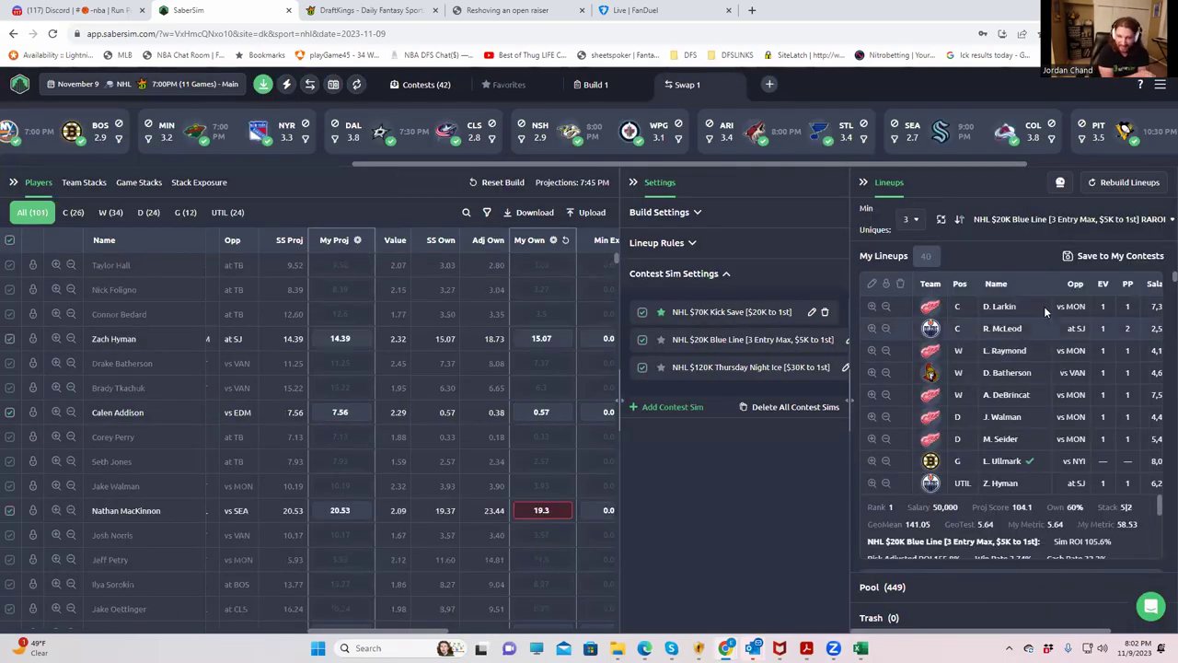
pyautogui.click(1070, 257)
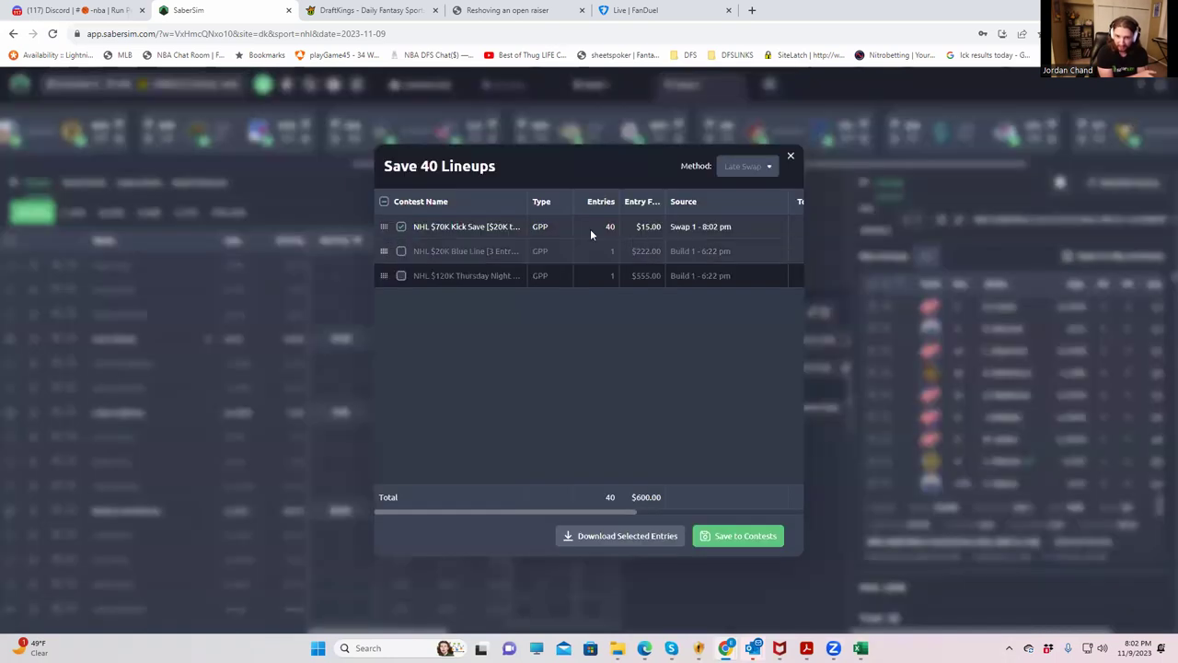
pyautogui.click(402, 227)
pyautogui.click(402, 251)
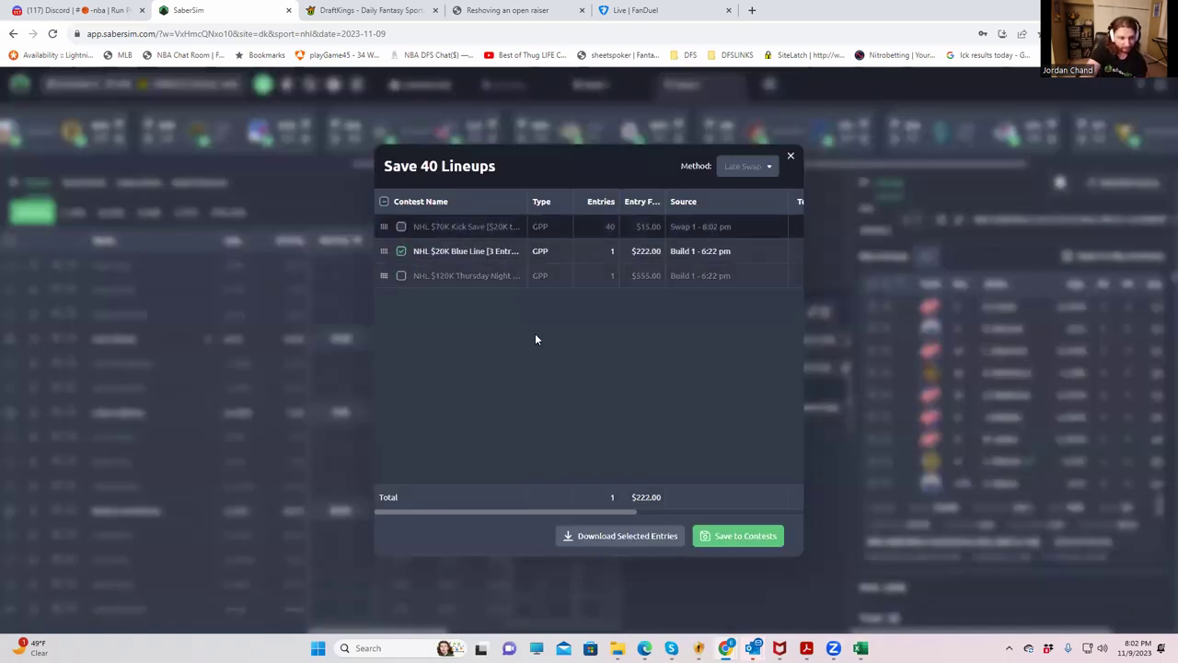
pyautogui.click(752, 544)
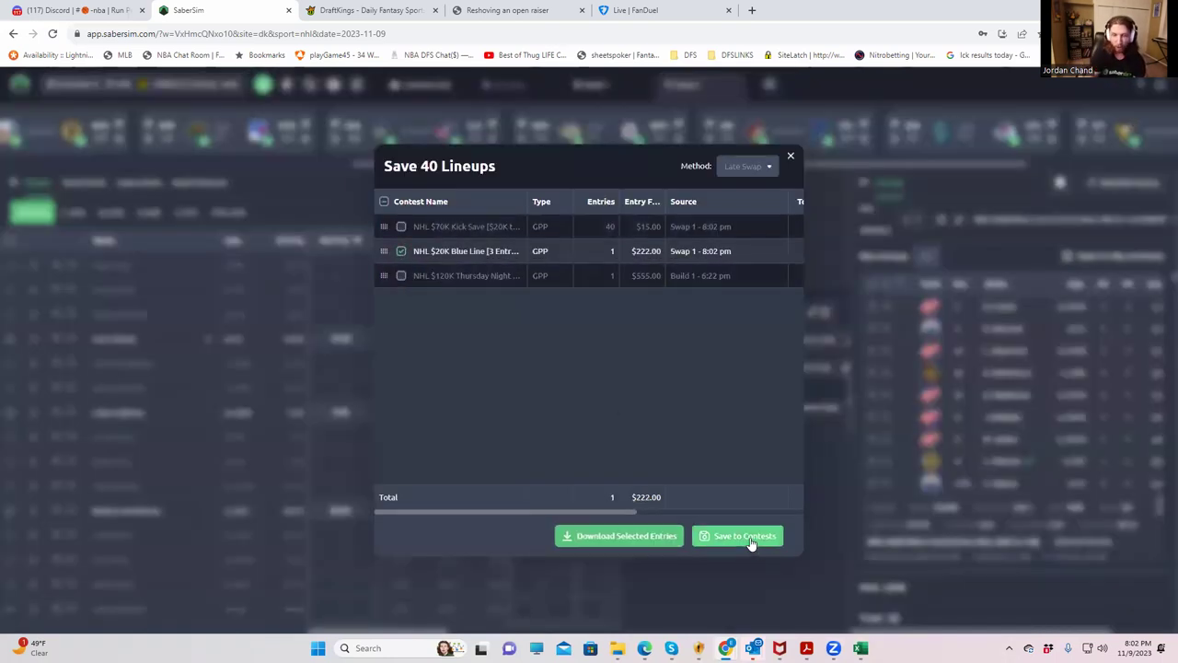
pyautogui.click(790, 157)
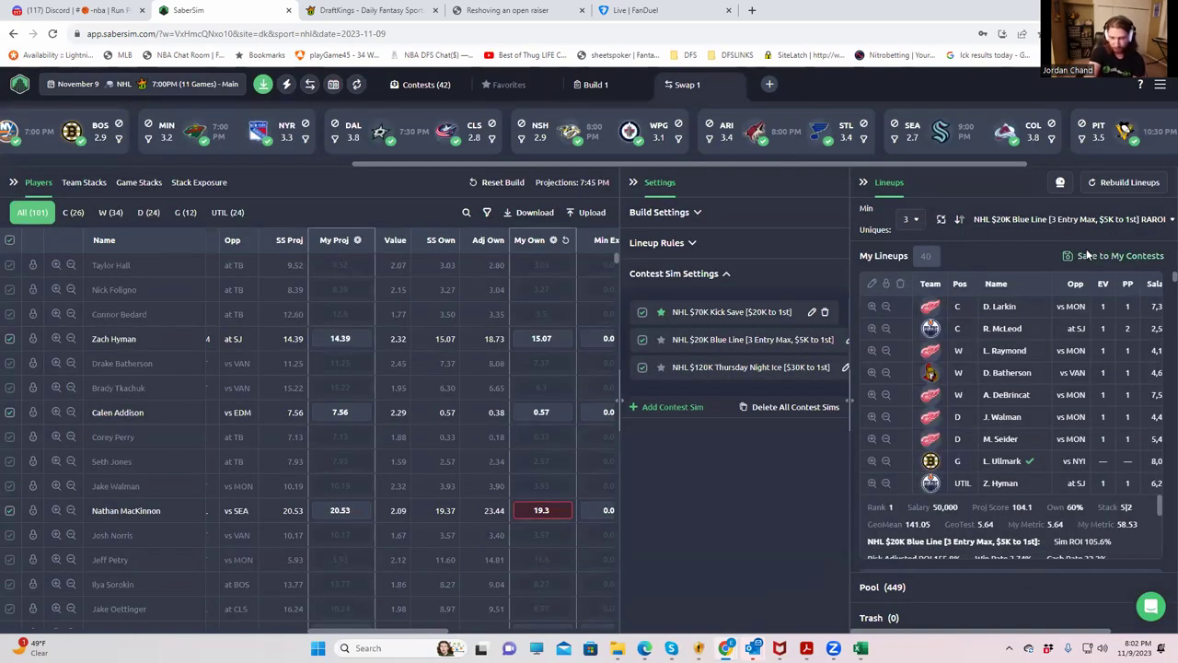
# - Sort the lineups by the NHL $120K Thursday Night Ice RAROI and save the top one to that contest only
pyautogui.click(1068, 219)
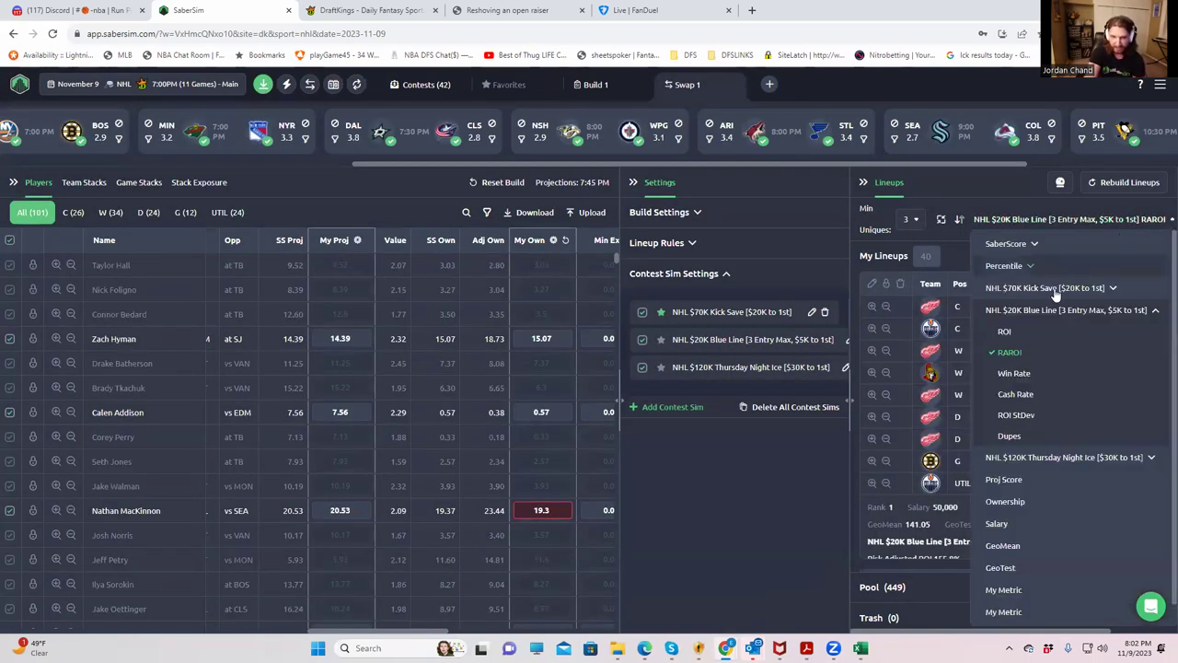
pyautogui.click(1041, 460)
pyautogui.click(1009, 502)
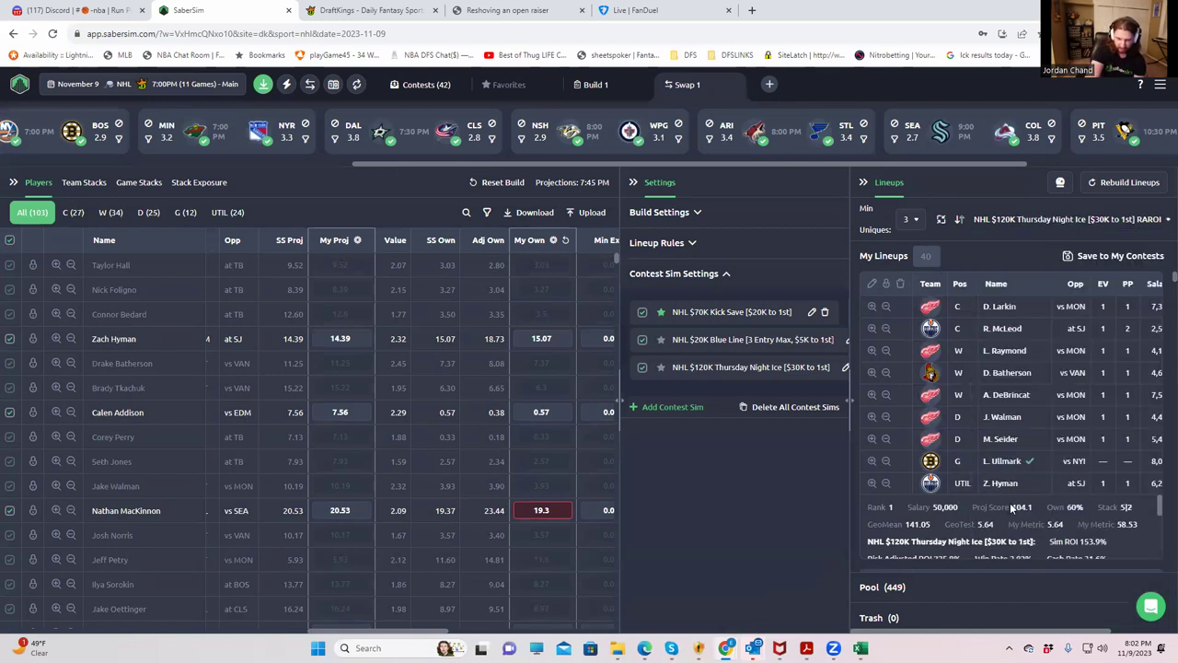
pyautogui.click(1066, 257)
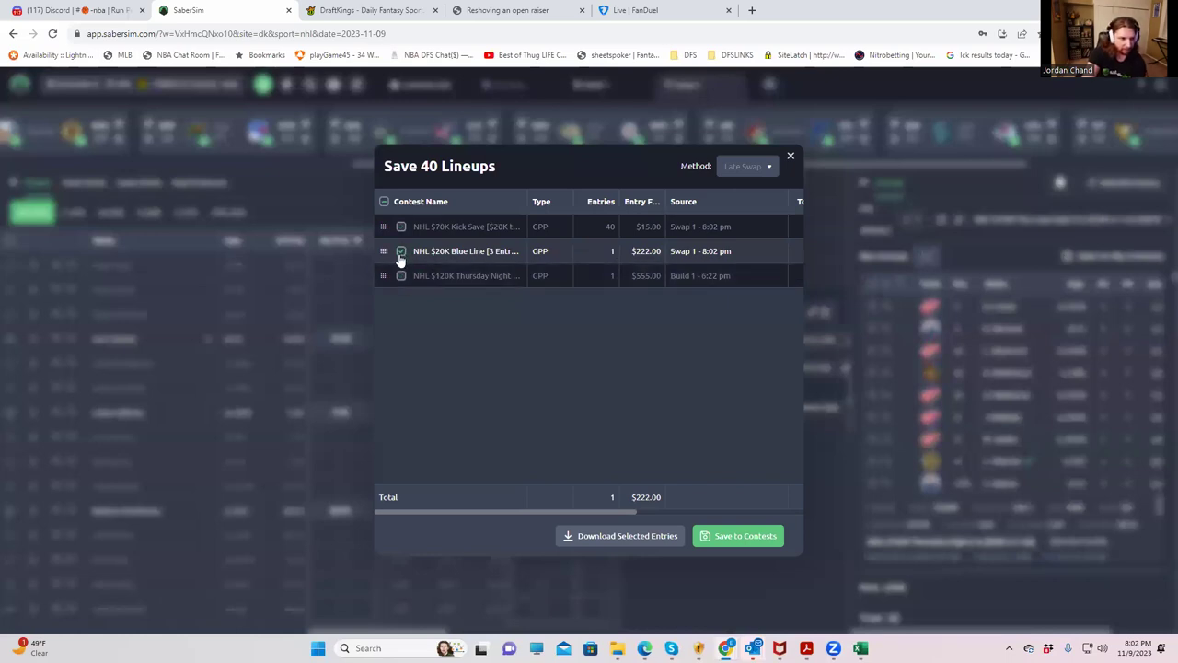
pyautogui.click(401, 251)
pyautogui.click(402, 276)
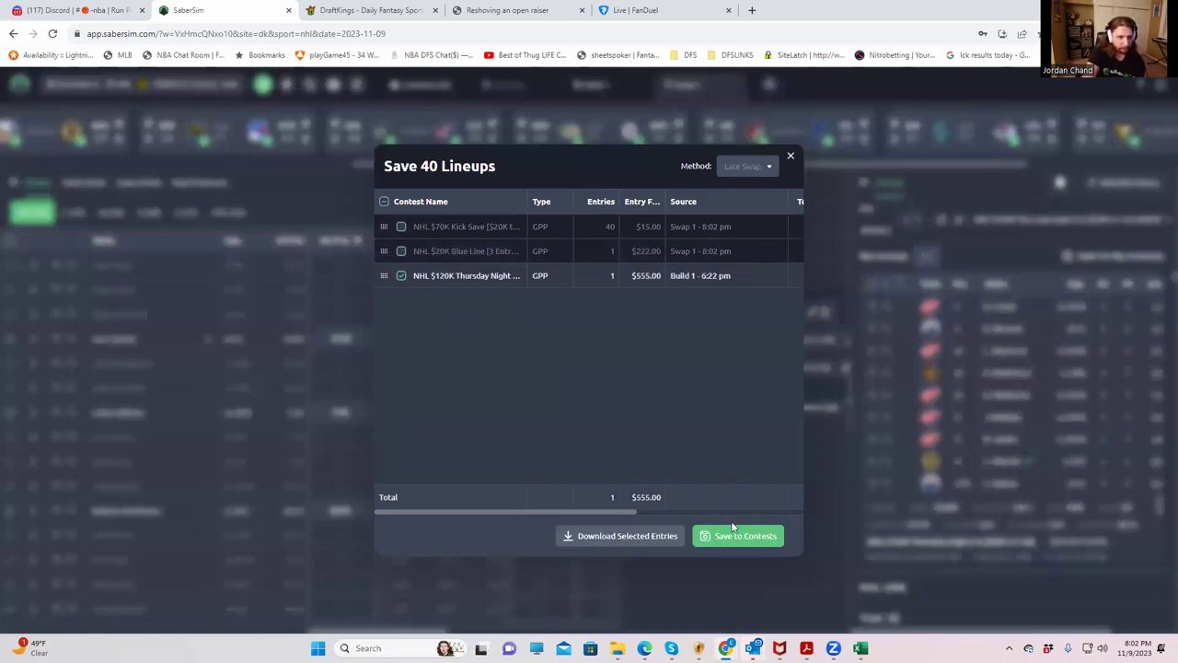
pyautogui.click(791, 158)
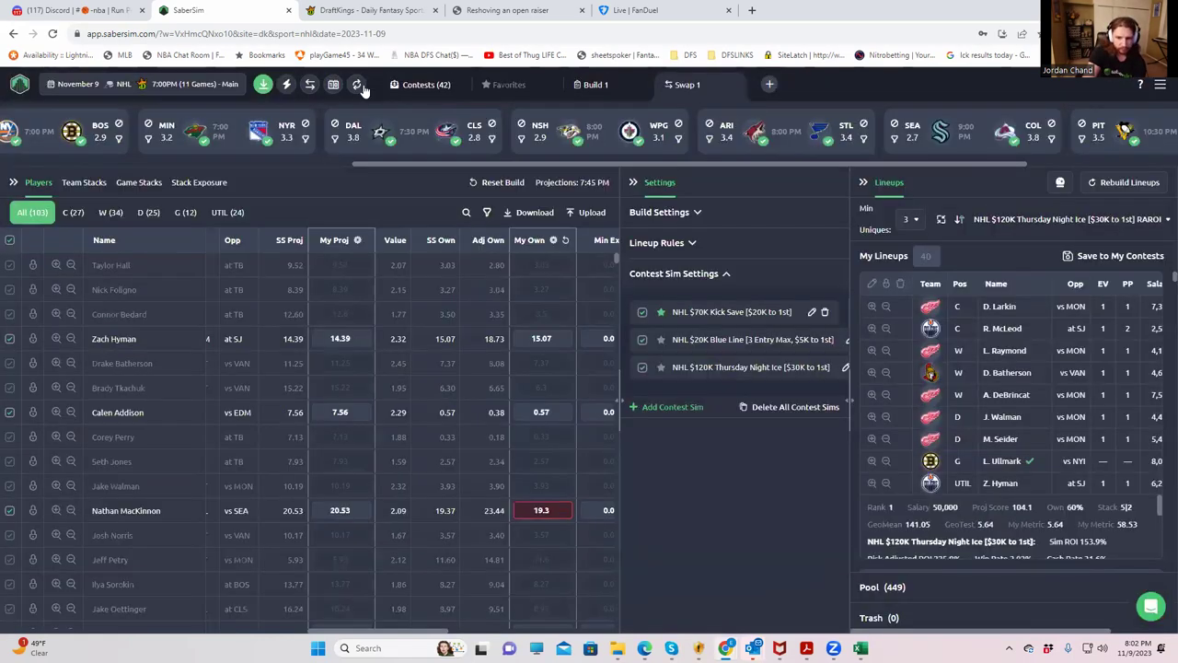
# - Download the updated NHL entries and upload entries_dk_nhl_2023-11-09_main (2) on the DraftKings Edit Entries page
pyautogui.click(266, 83)
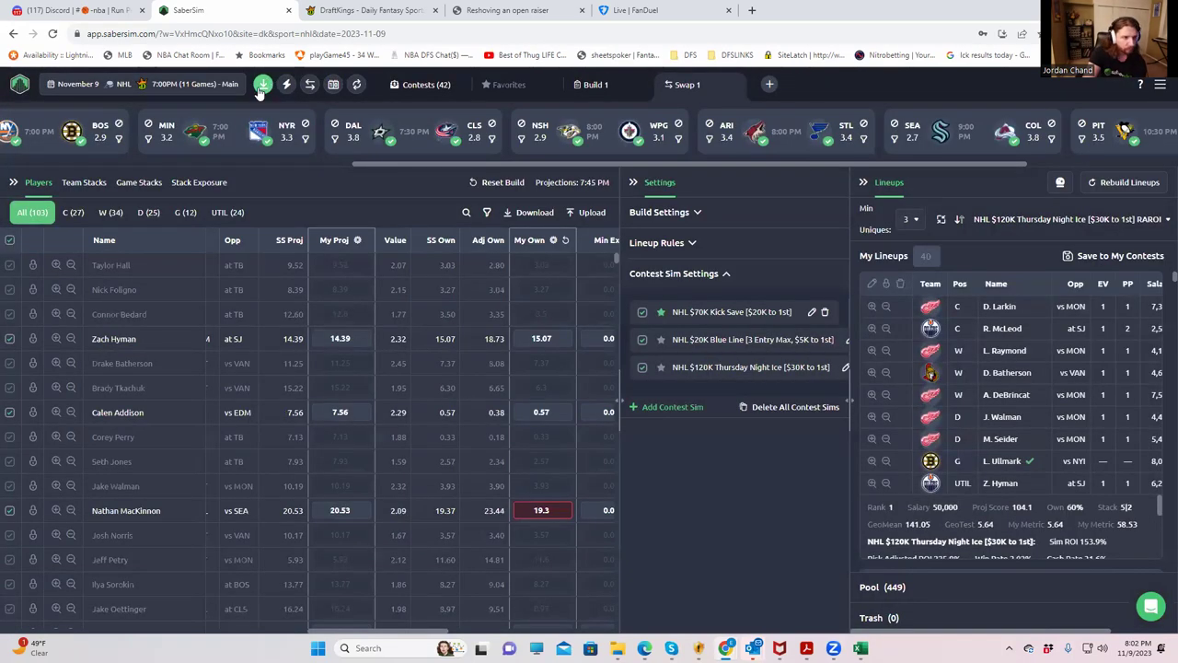
pyautogui.click(382, 13)
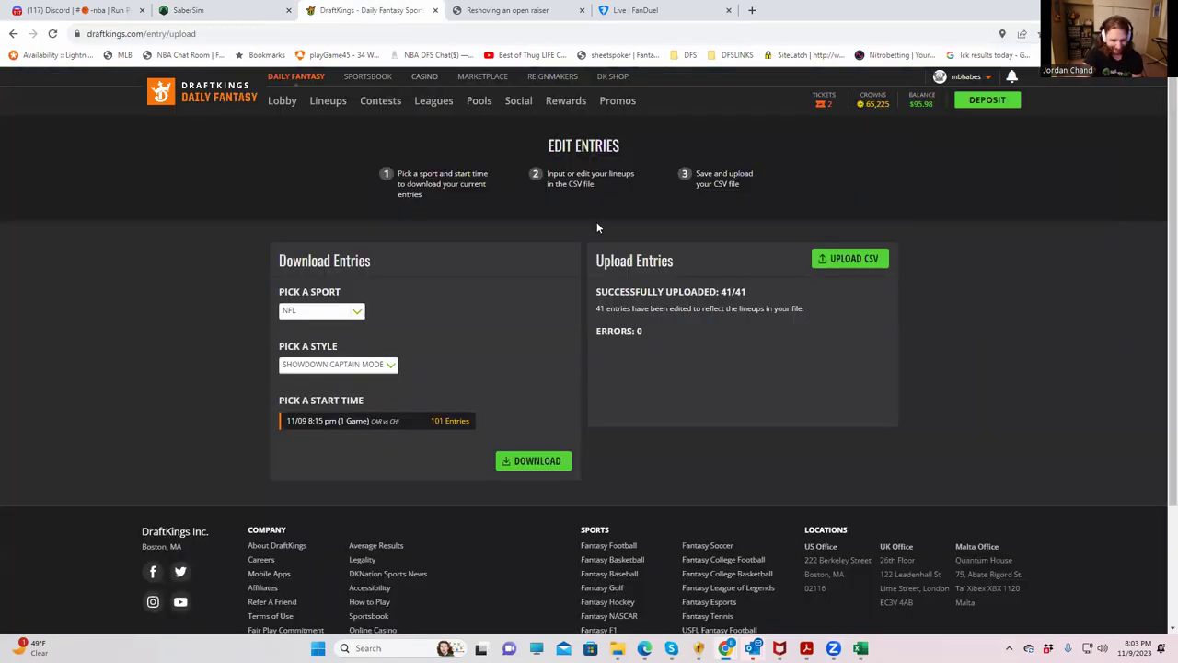
pyautogui.click(840, 261)
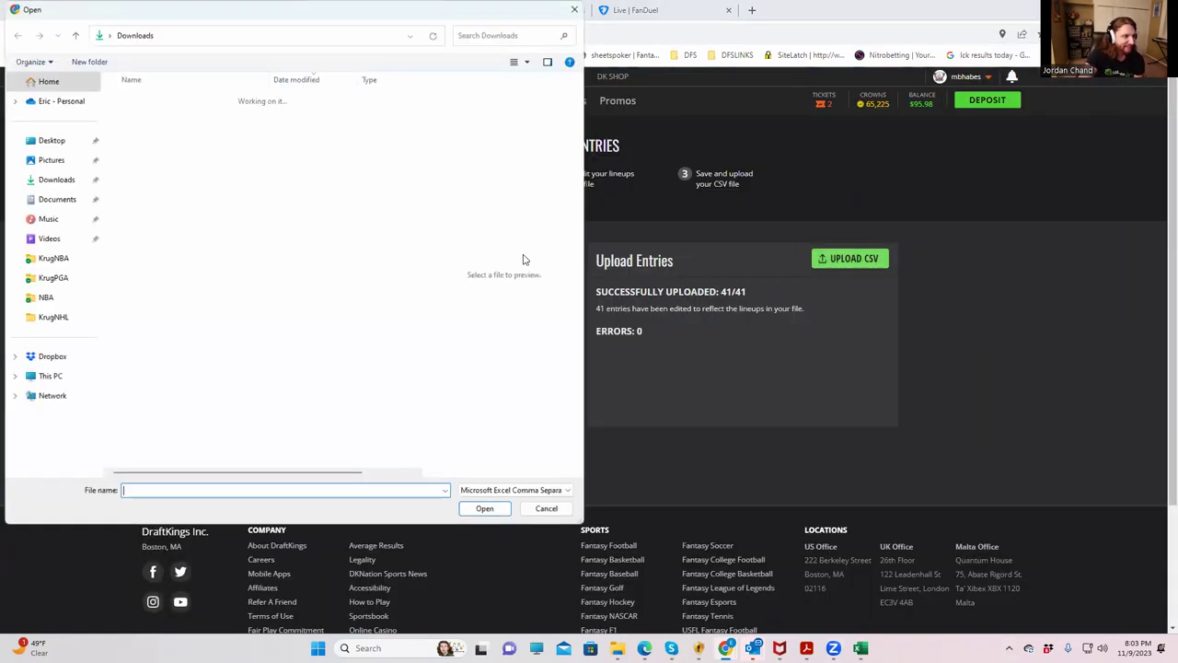
pyautogui.click(195, 117)
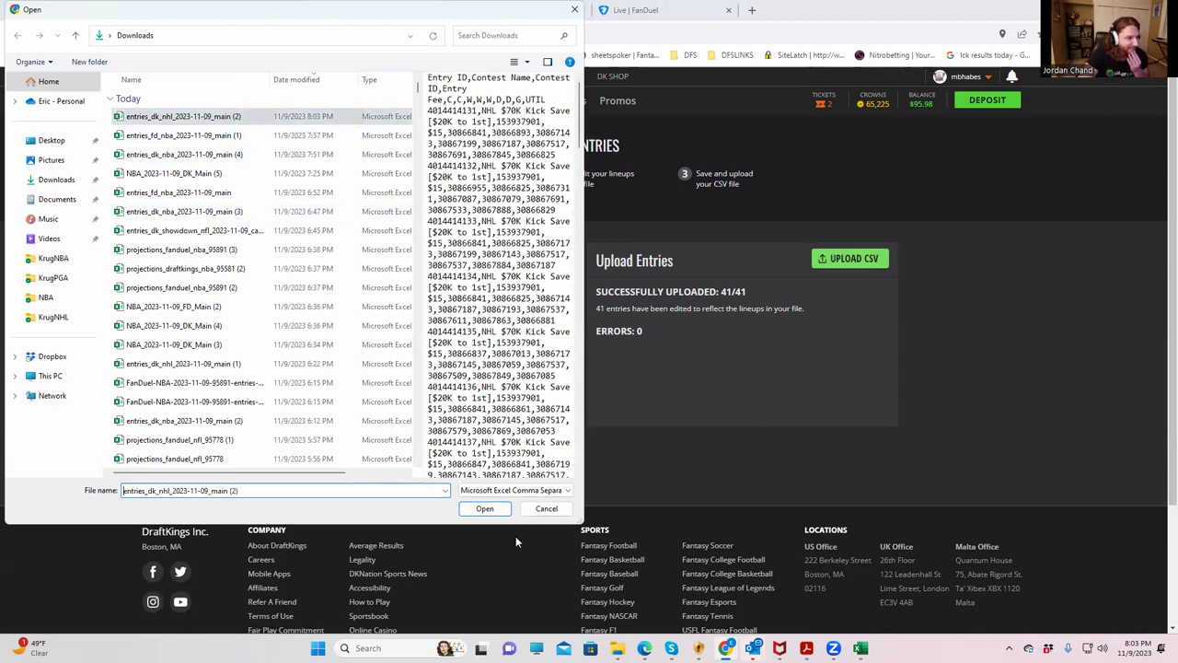
pyautogui.click(485, 510)
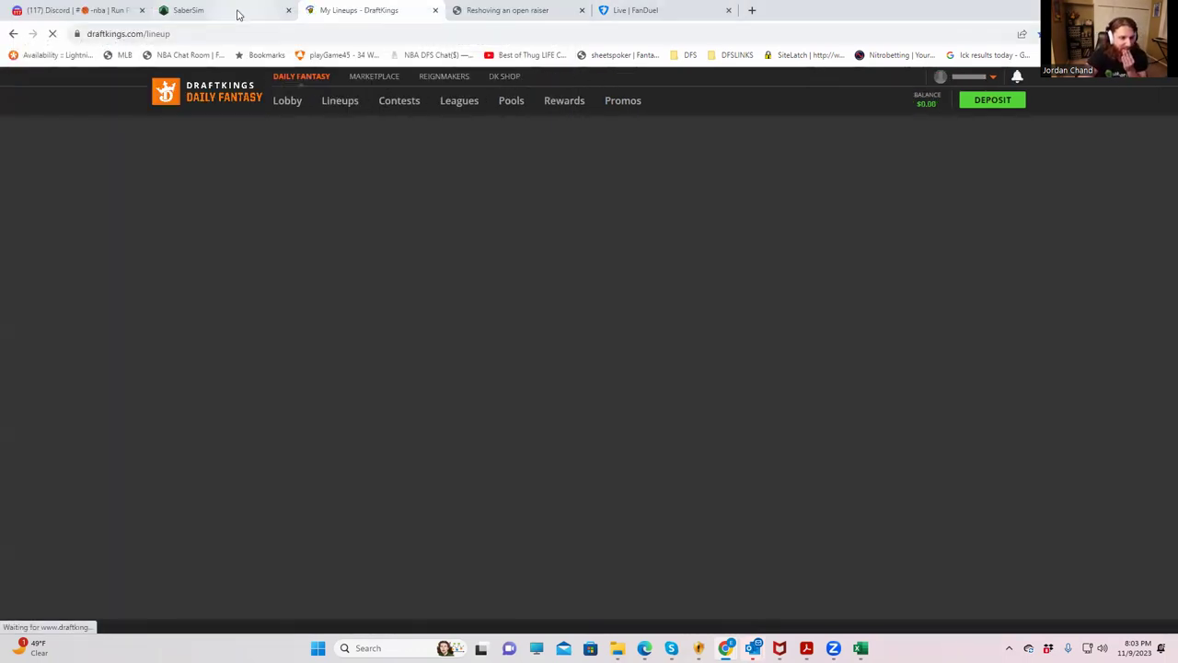
# - Switch to the SaberSim tab and load the November 10, 2023 DraftKings NHL Main slate from all slates
pyautogui.click(238, 12)
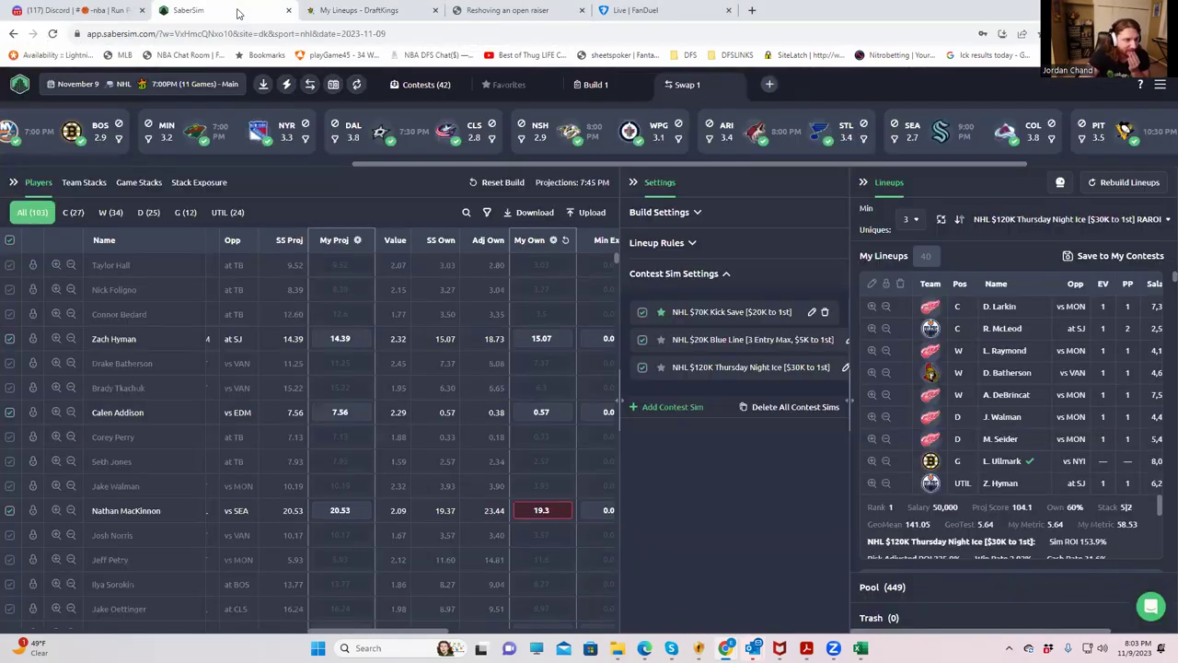
pyautogui.click(203, 85)
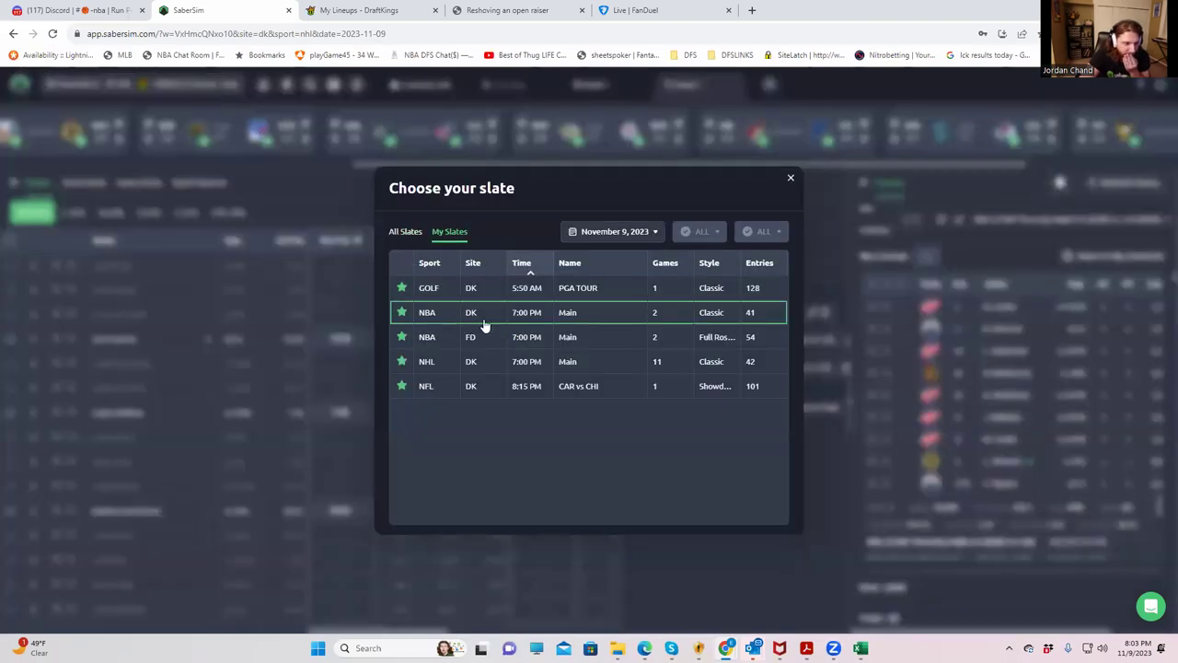
pyautogui.click(405, 231)
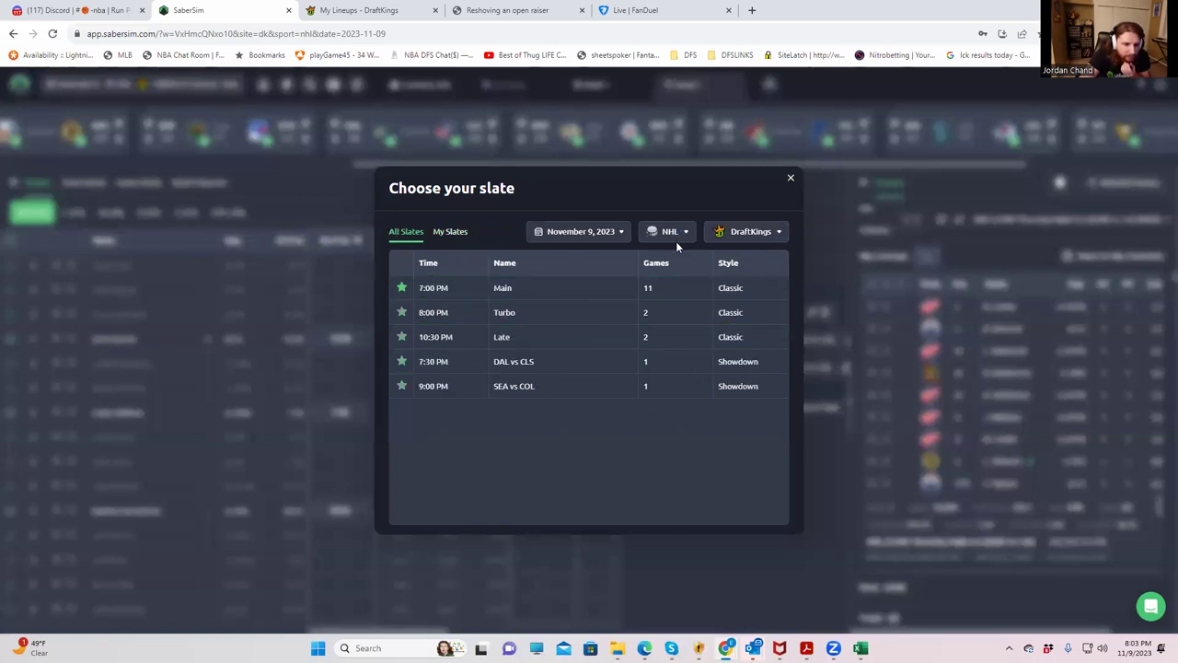
pyautogui.click(622, 231)
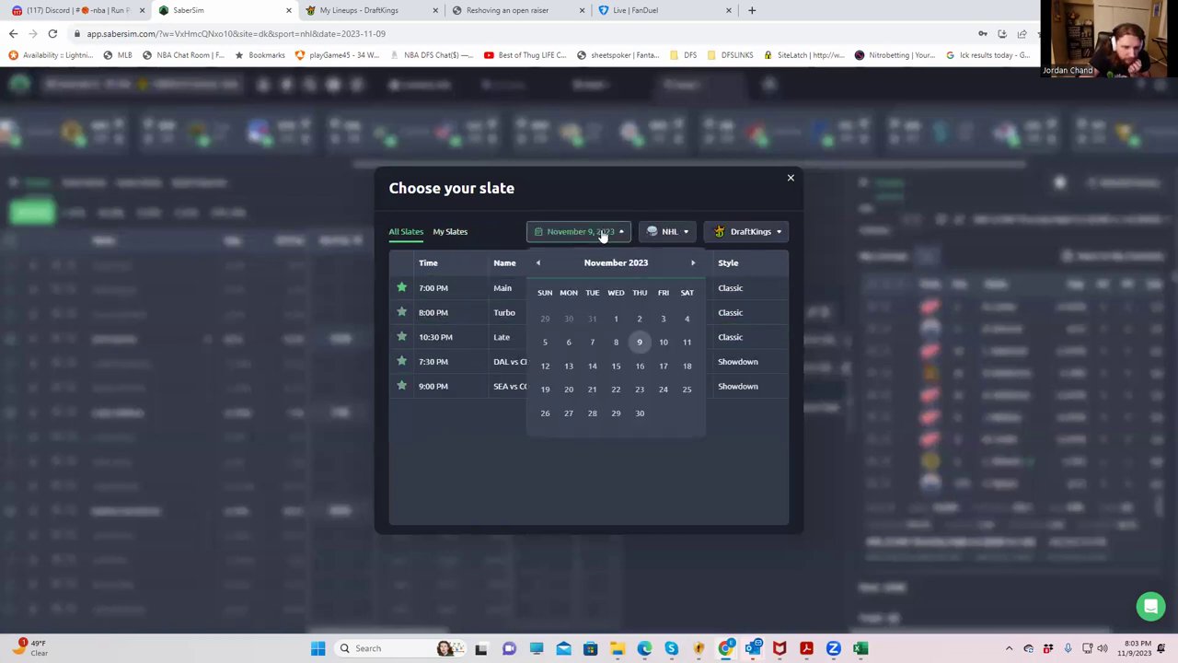
pyautogui.click(661, 342)
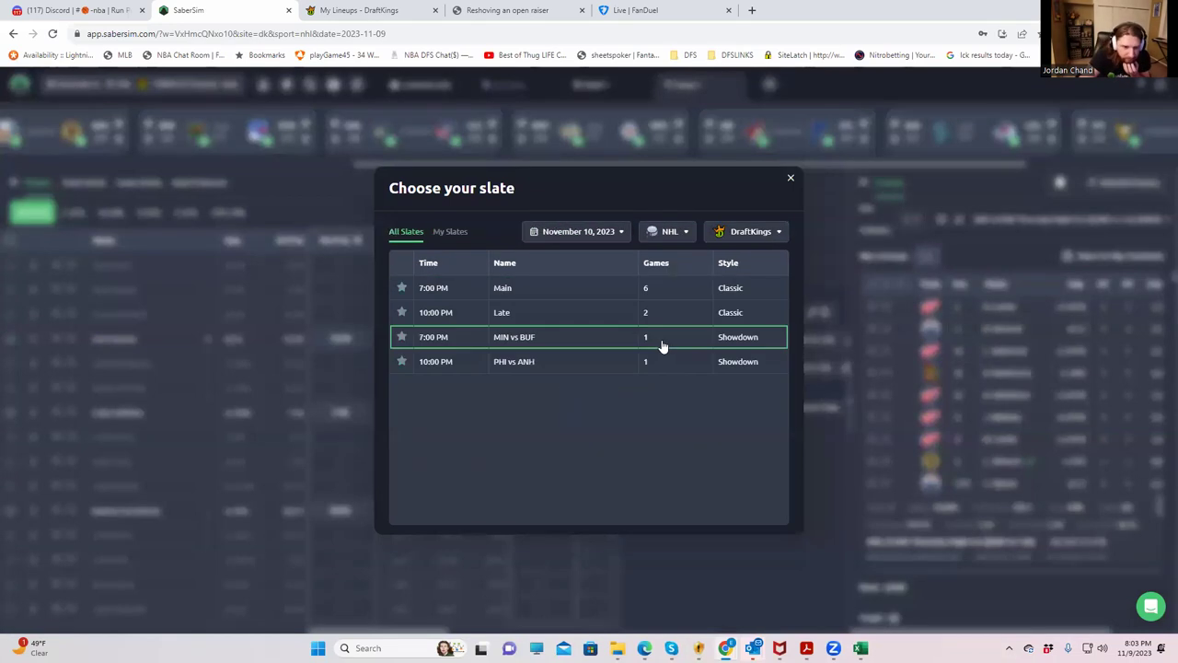
pyautogui.click(434, 293)
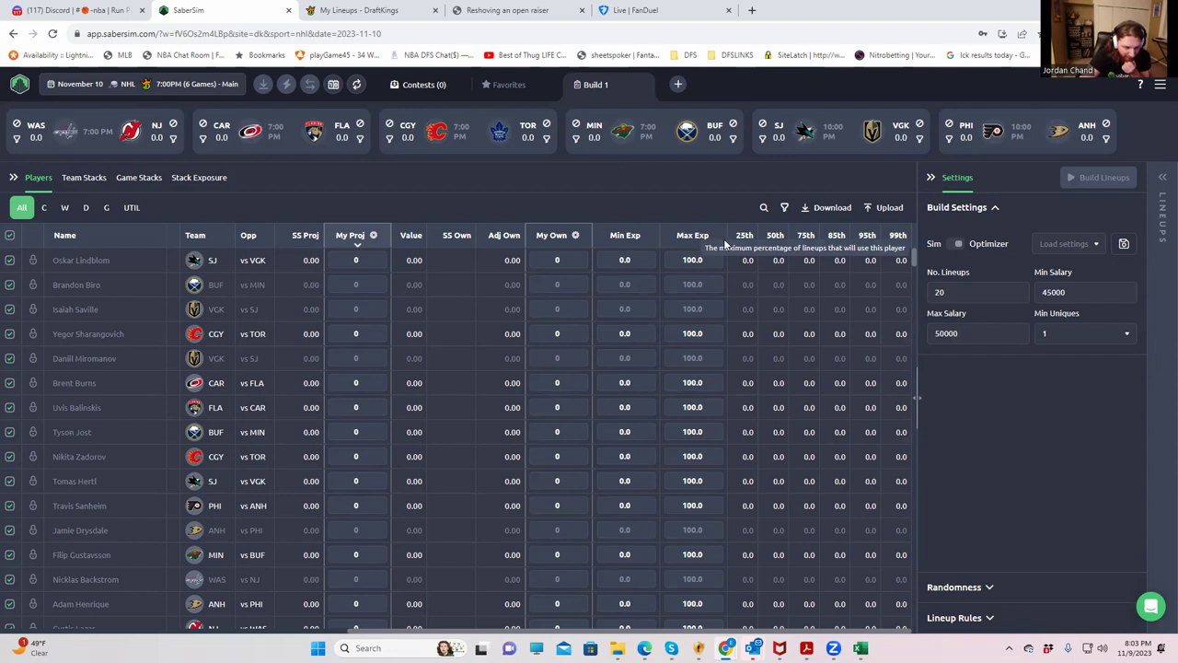
# - Try to filter the player table's Max Exp column with the Less than condition
pyautogui.click(937, 333)
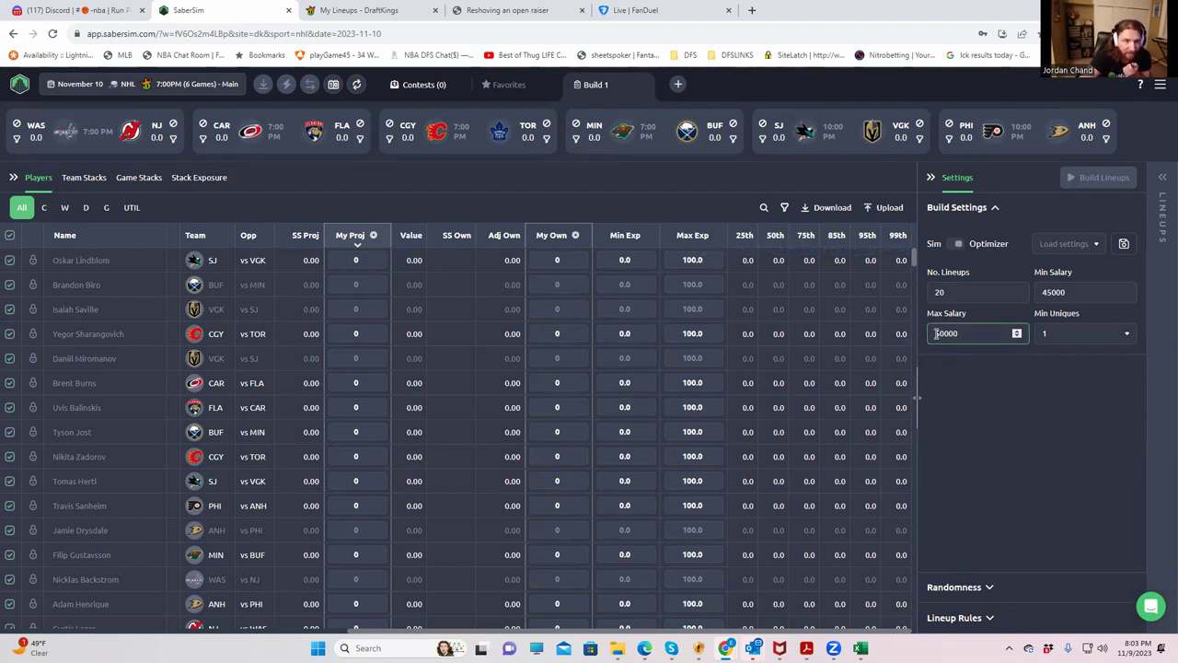
pyautogui.moveTo(665, 210); pyautogui.dragTo(695, 240)
pyautogui.click(695, 239)
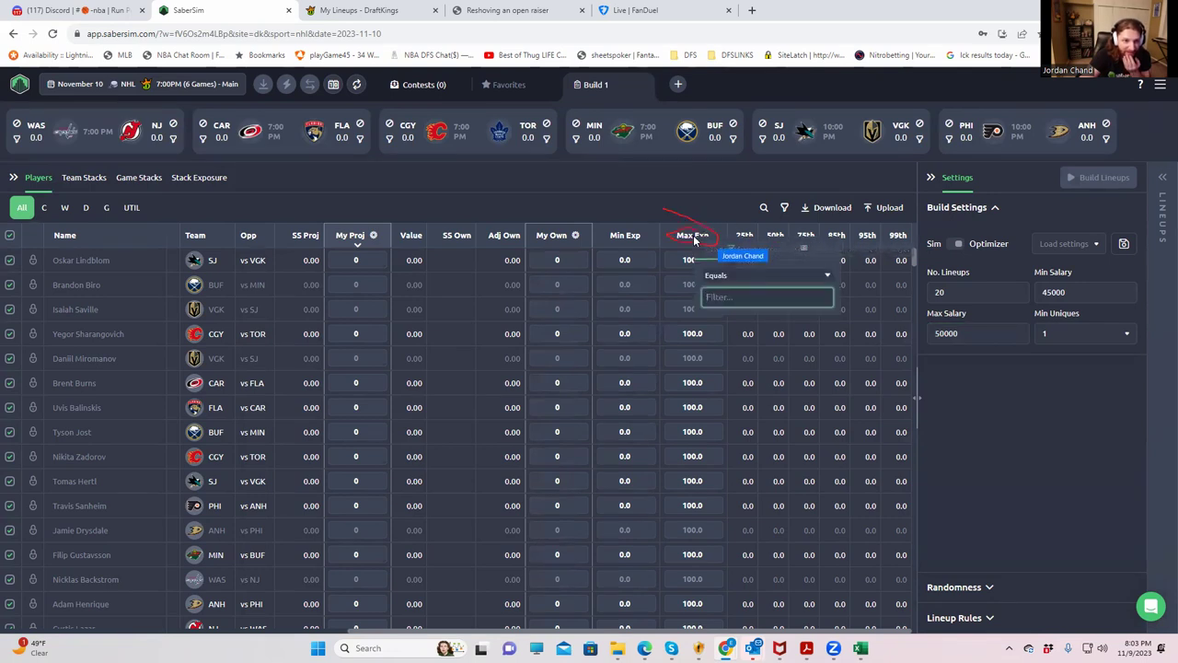
pyautogui.click(785, 276)
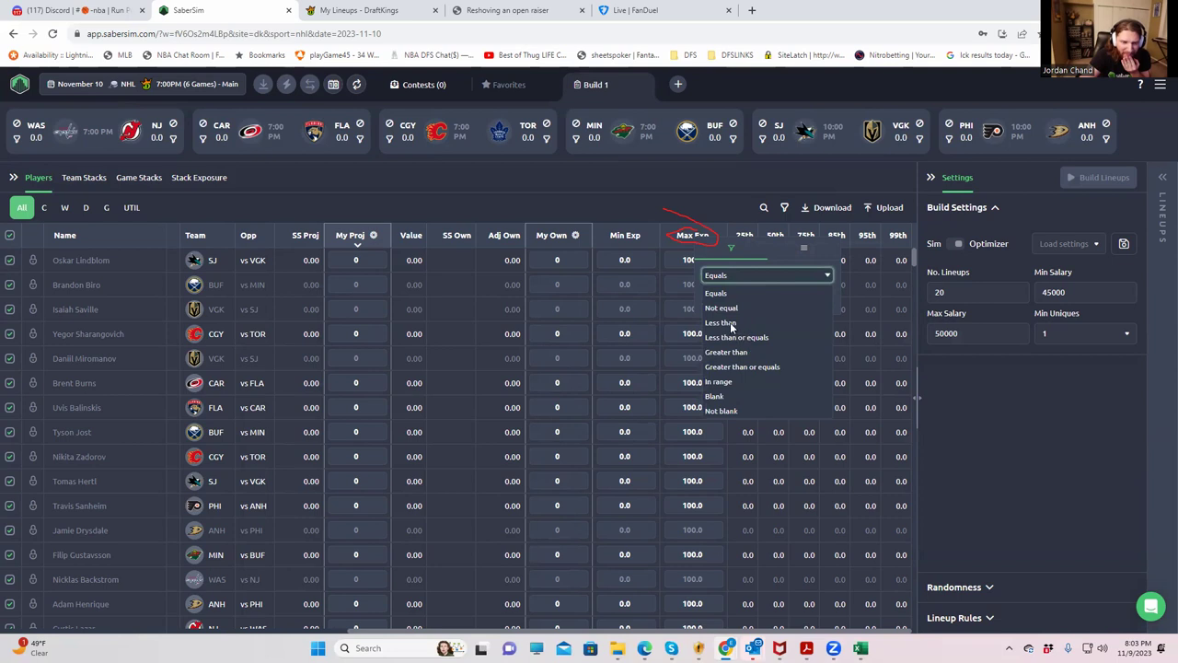
pyautogui.click(731, 324)
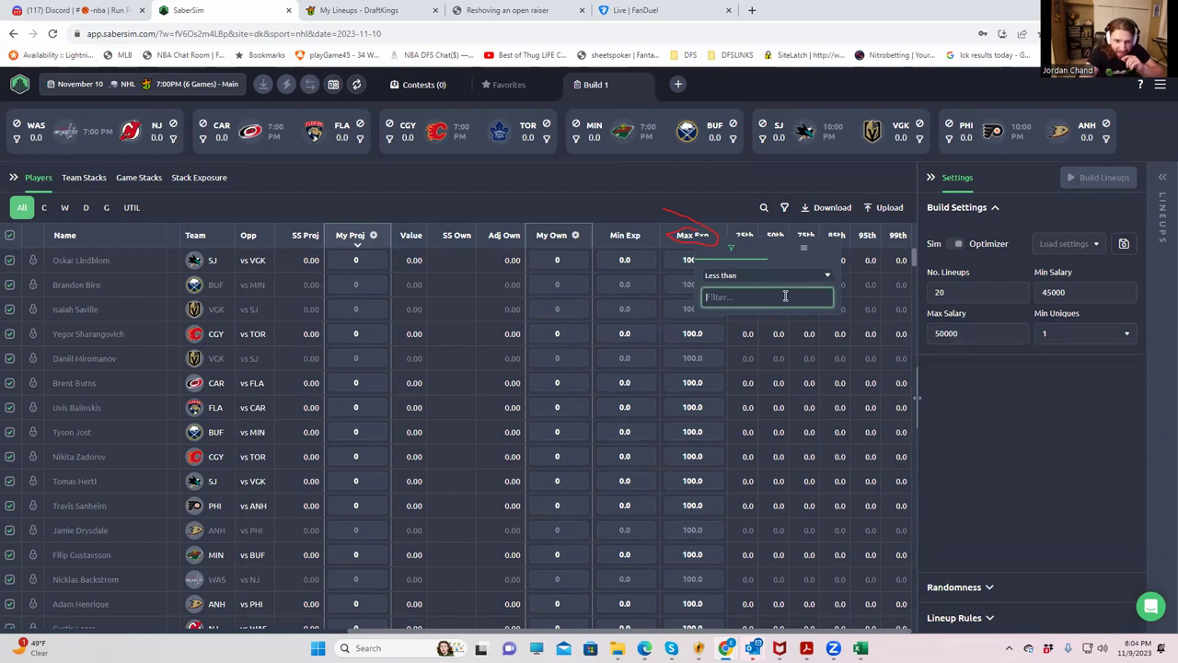
pyautogui.moveTo(792, 246); pyautogui.dragTo(806, 254)
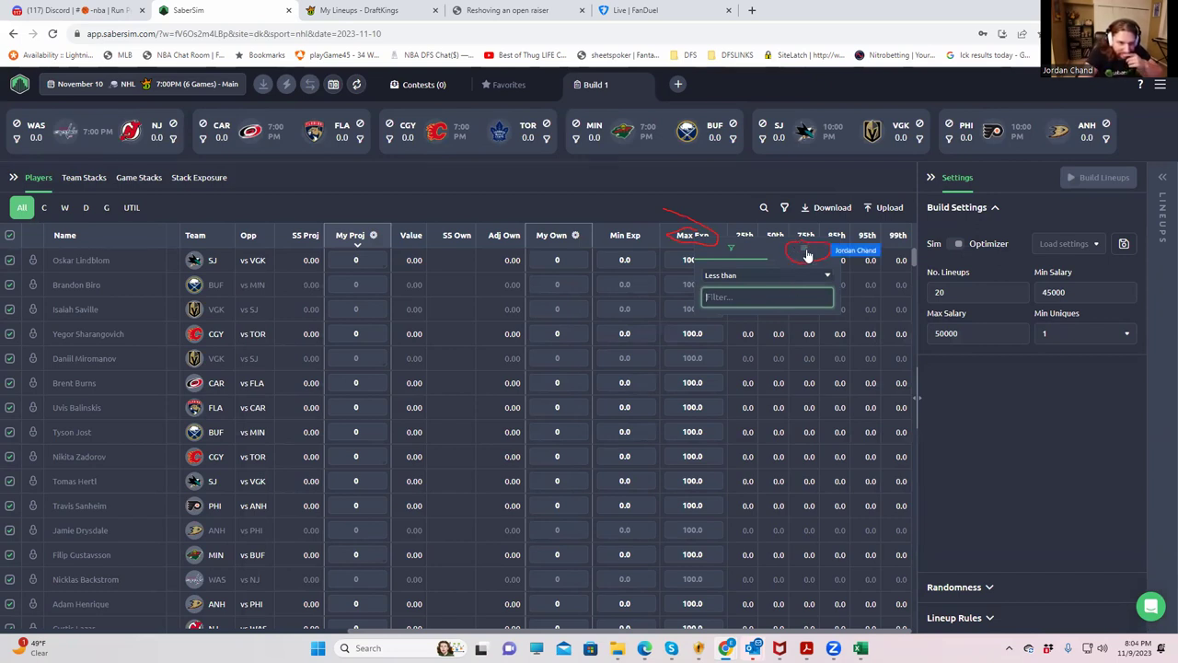
pyautogui.click(806, 258)
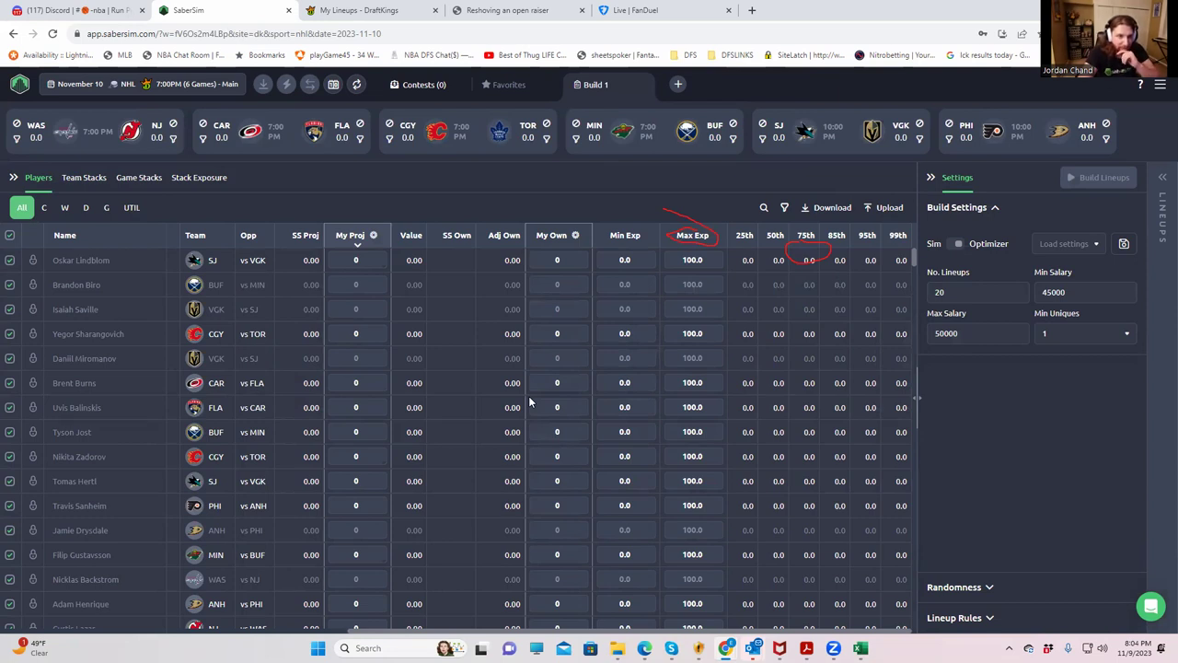
# - Open the Global Max Exposure setting for all players from the Max Exp column and close it without saving
pyautogui.click(702, 237)
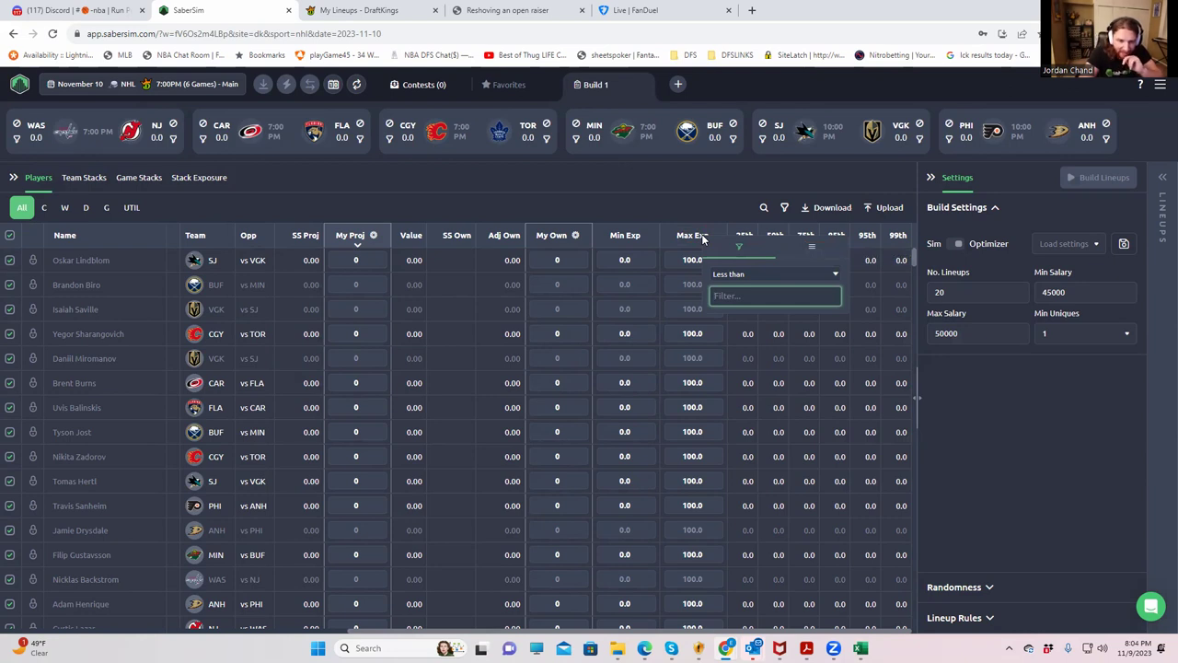
pyautogui.click(813, 249)
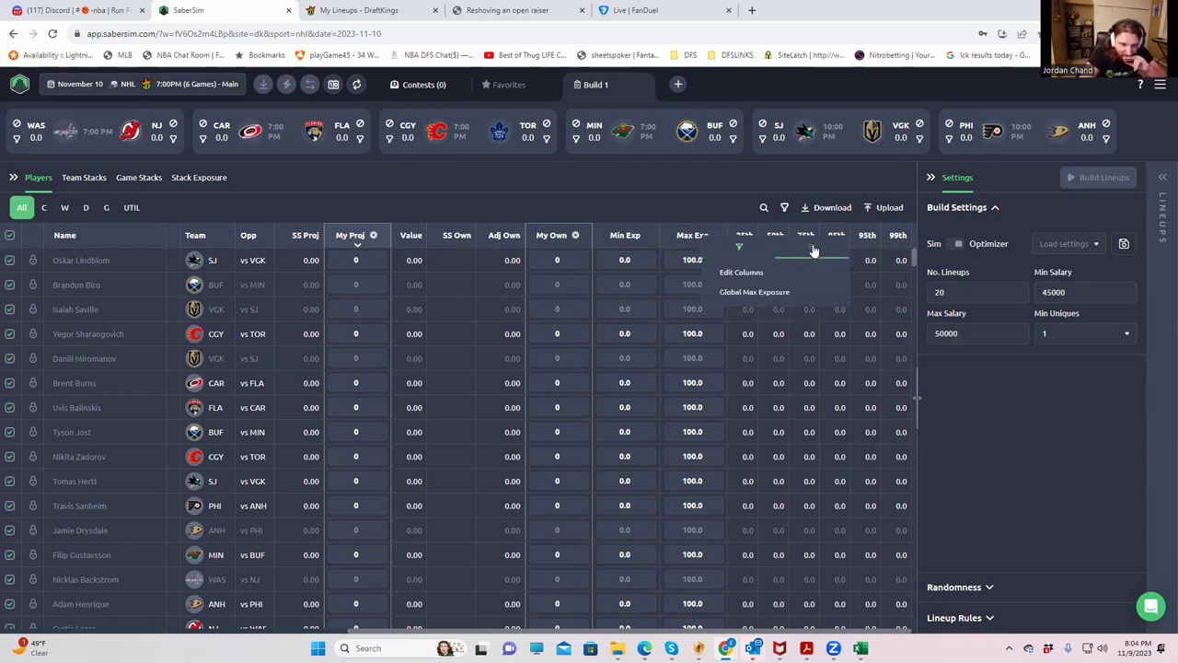
pyautogui.click(771, 293)
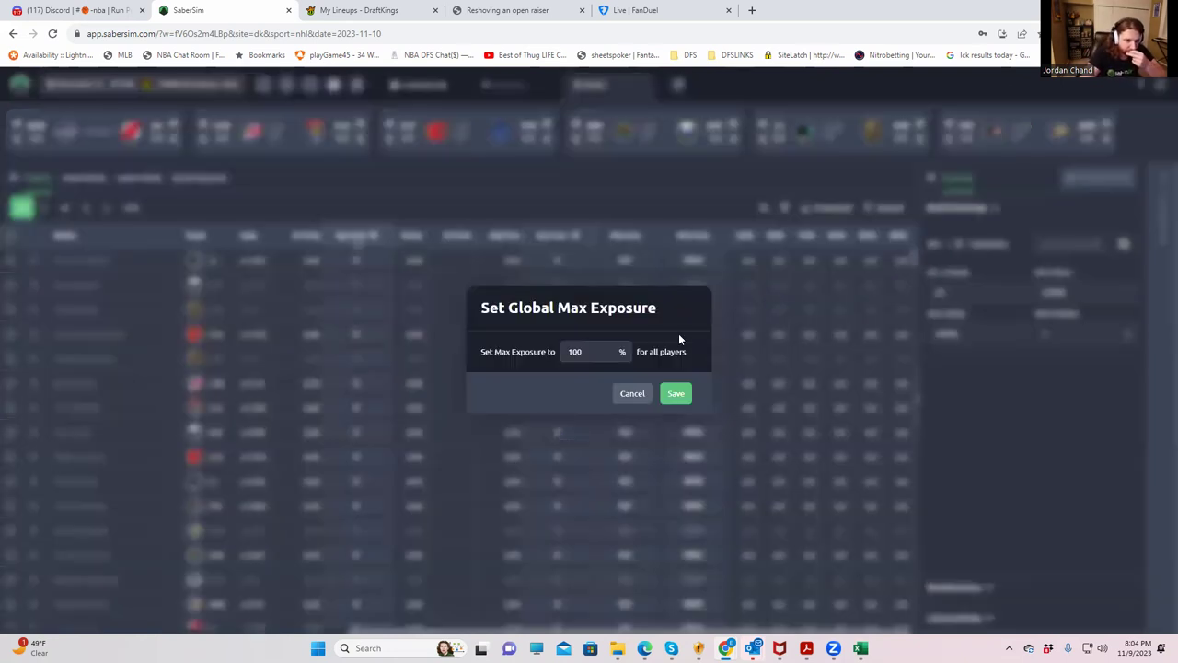
pyautogui.click(634, 393)
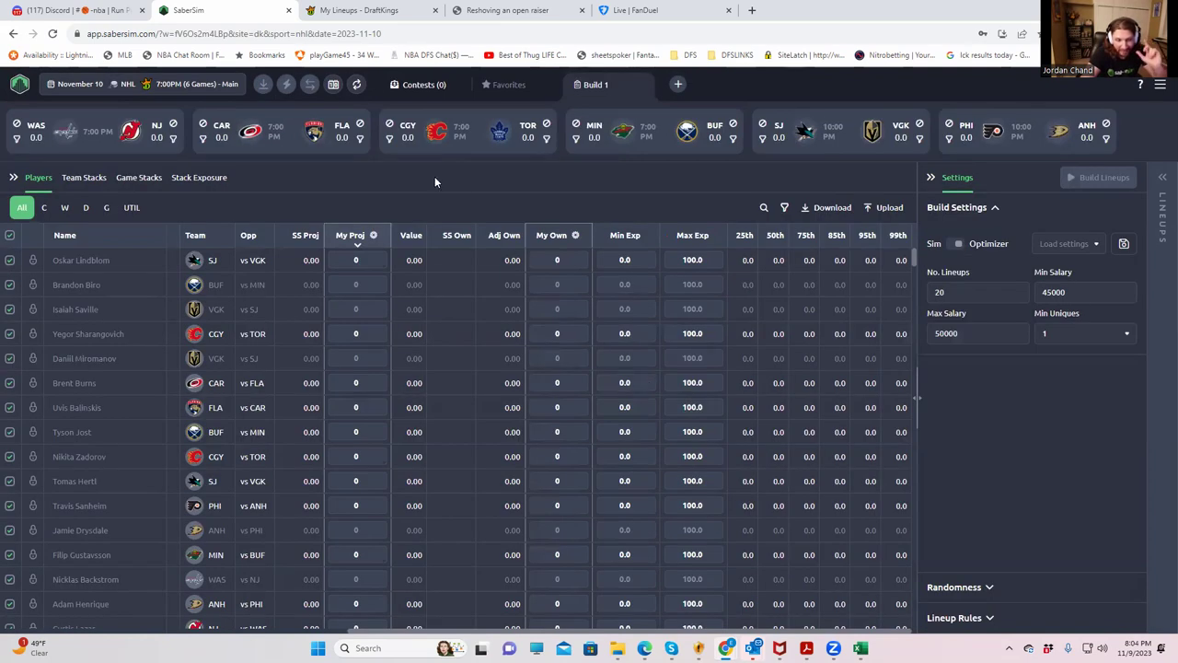
# - Load the November 9, 2023 DraftKings NFL CAR vs CHI Showdown slate
pyautogui.click(208, 85)
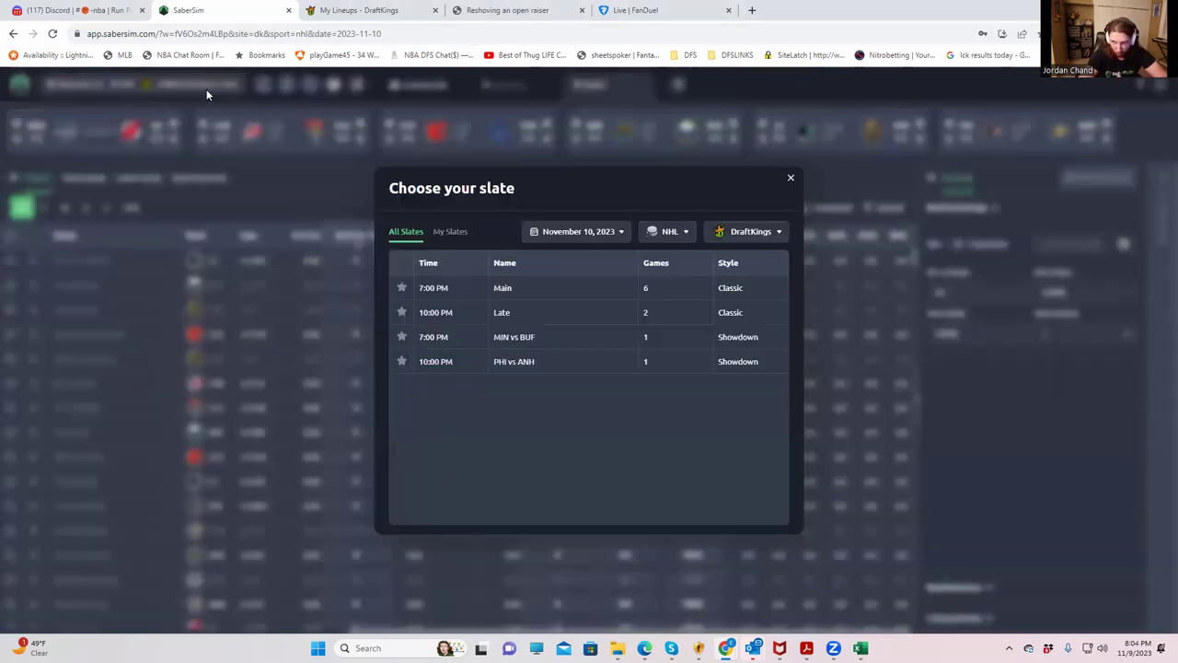
pyautogui.click(671, 235)
pyautogui.click(670, 267)
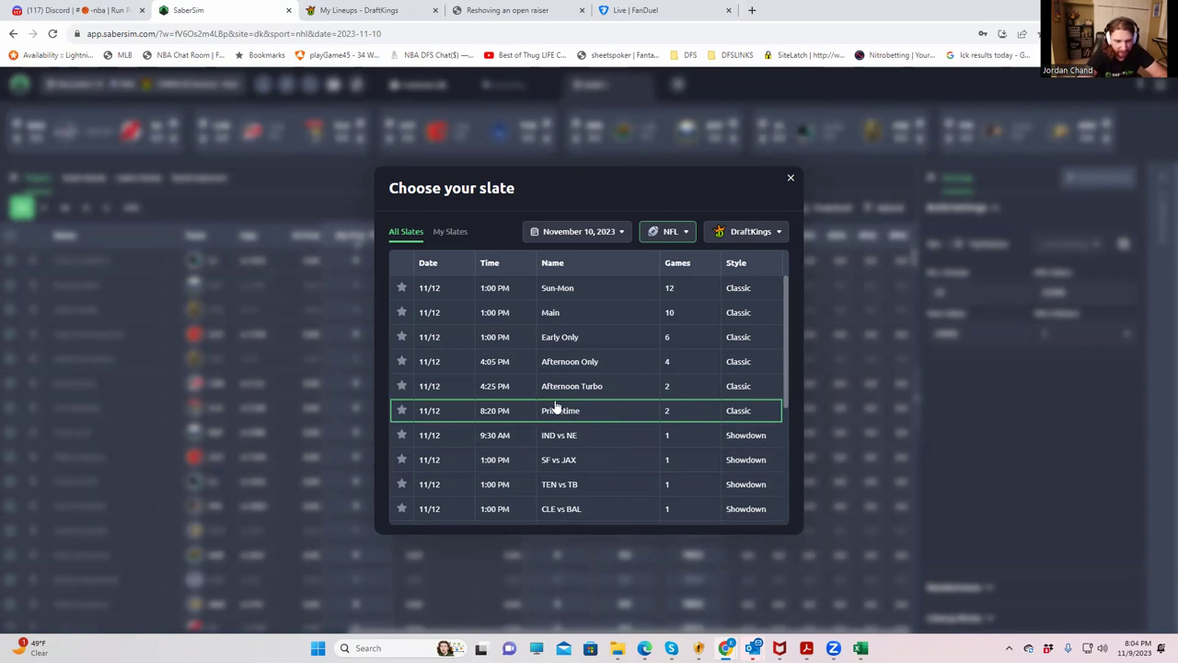
pyautogui.click(599, 231)
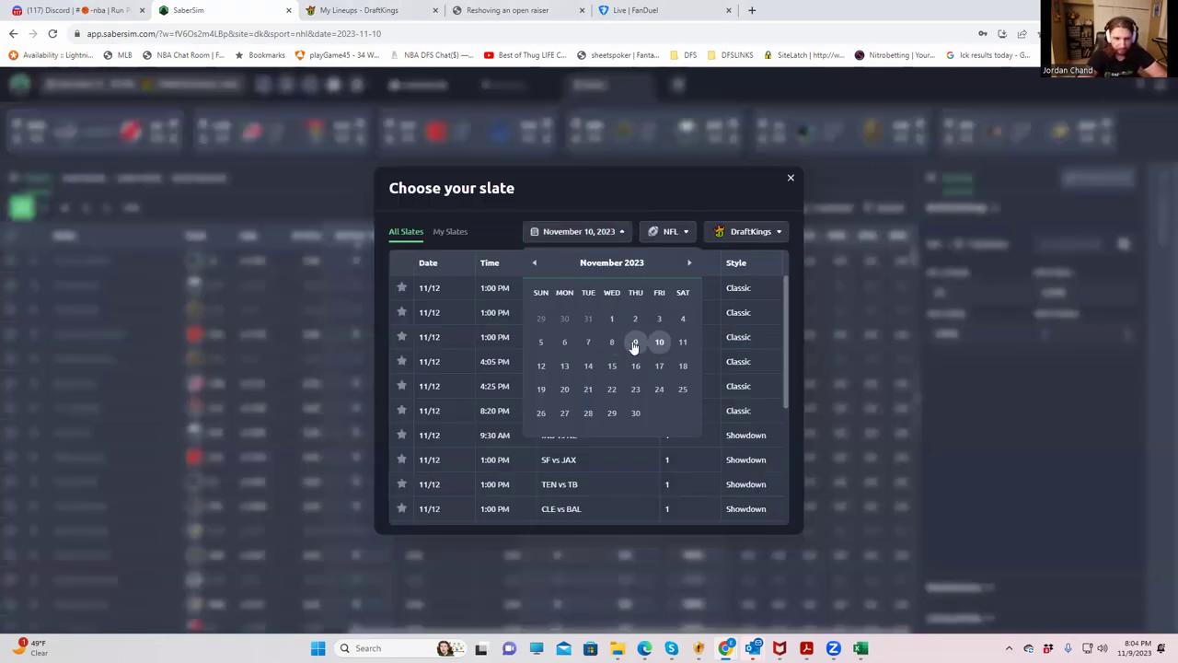
pyautogui.click(634, 344)
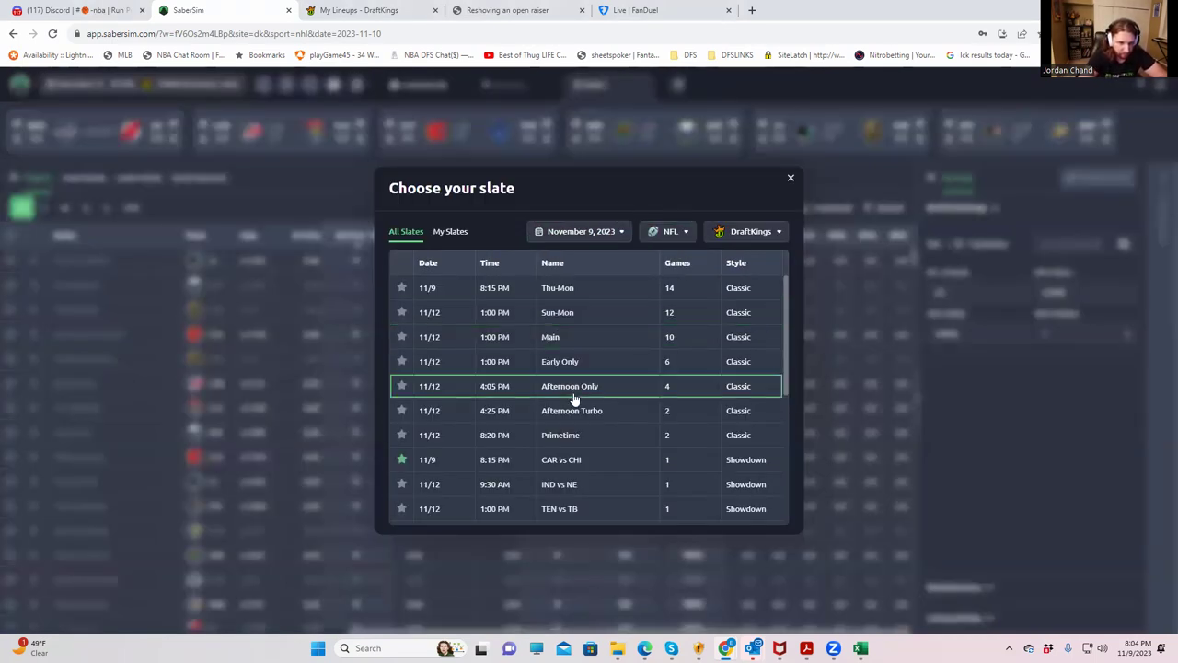
pyautogui.click(505, 463)
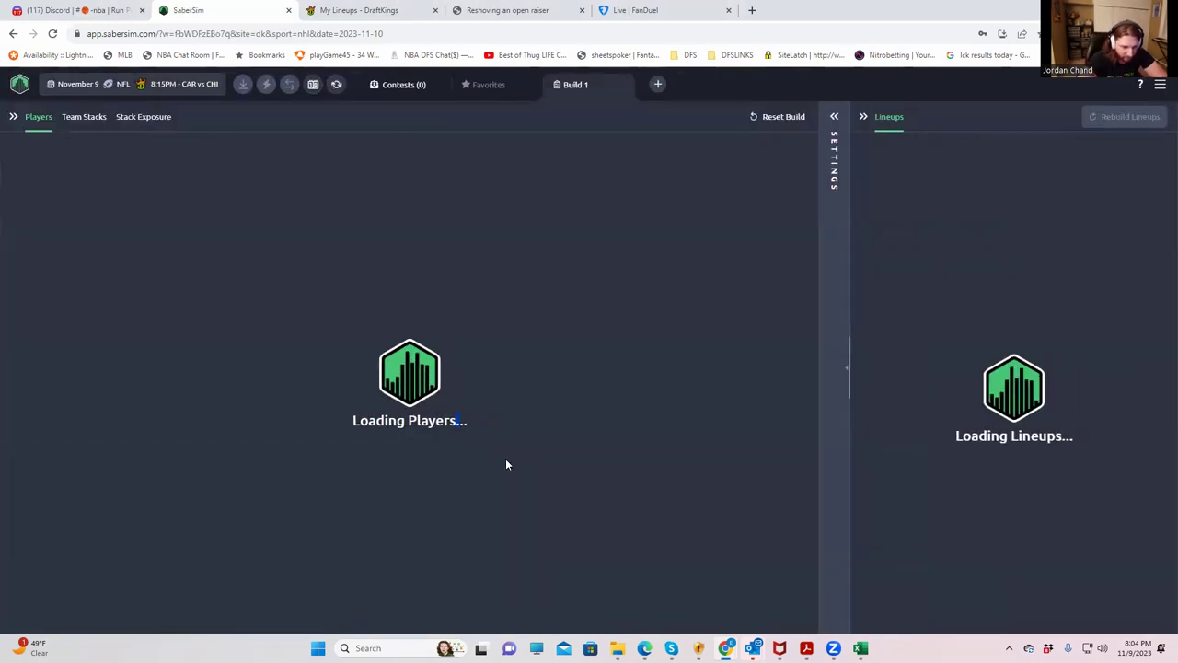
# - Expand the build's settings, dismiss the exposure warning and review the lineup rules through the group and aggregator rules
pyautogui.click(835, 120)
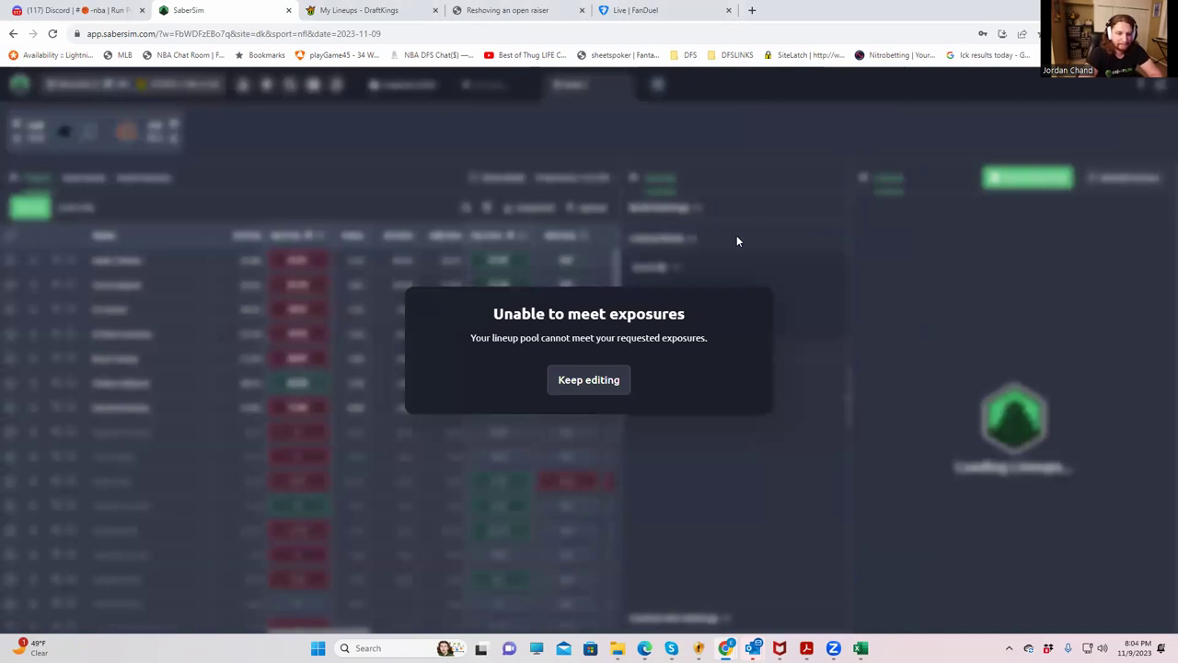
pyautogui.click(578, 384)
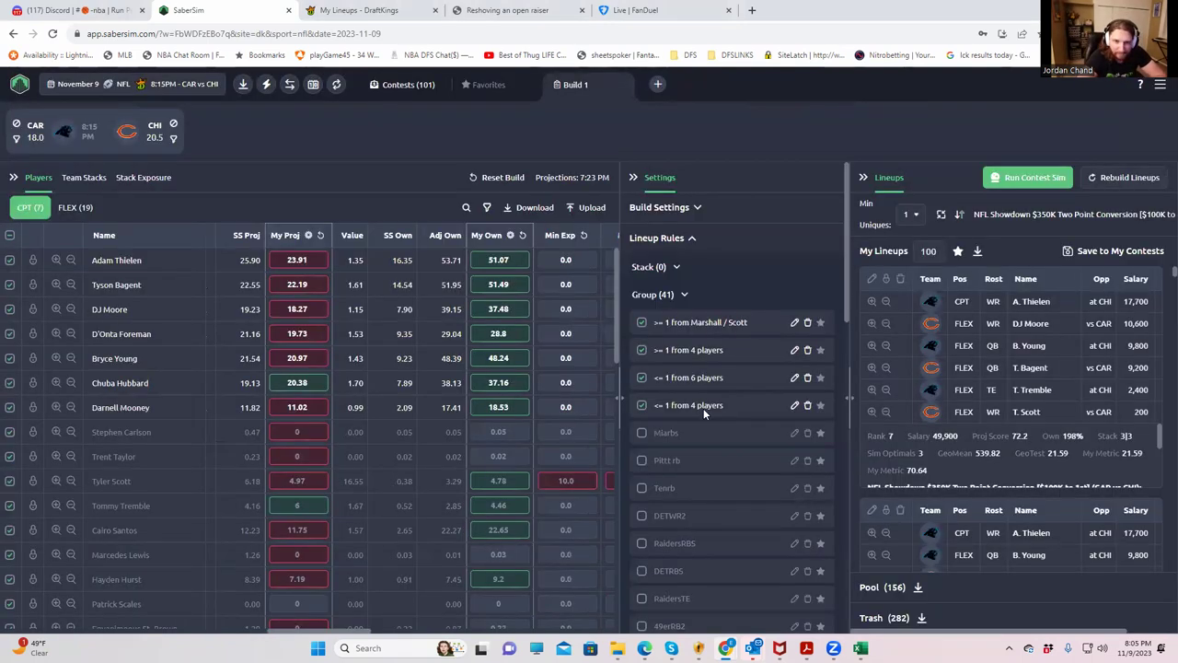
pyautogui.scroll(-10, 703, 408)
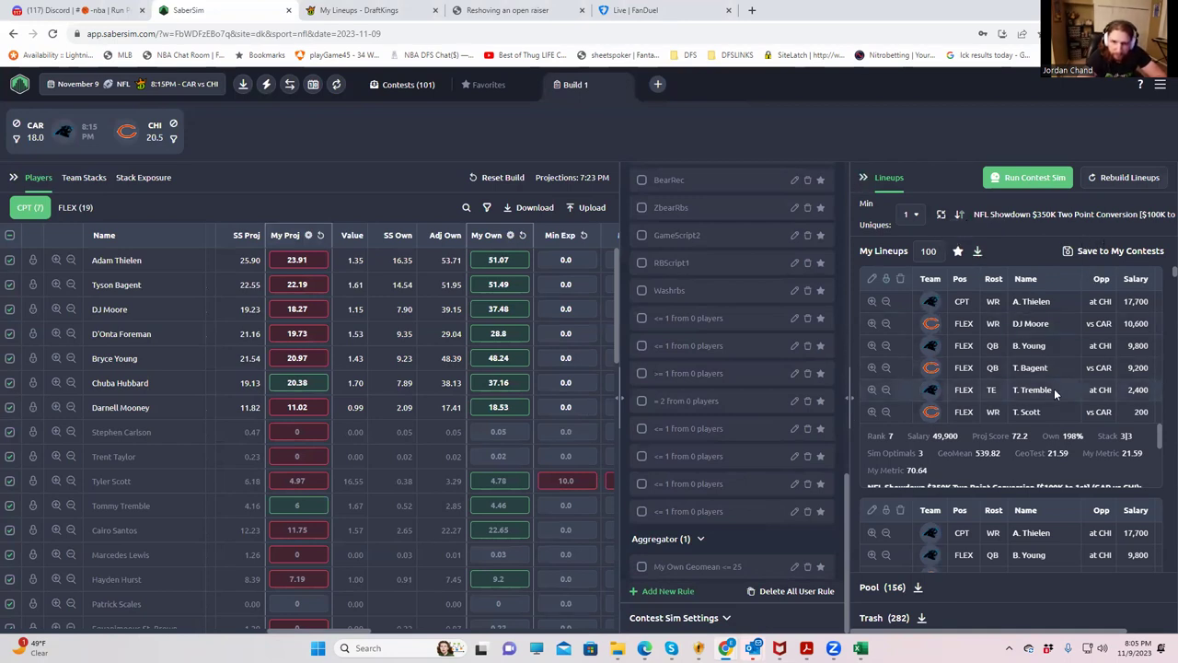
# - Widen the lineups area and remove Filter 1 from the lineup pool
pyautogui.click(853, 398)
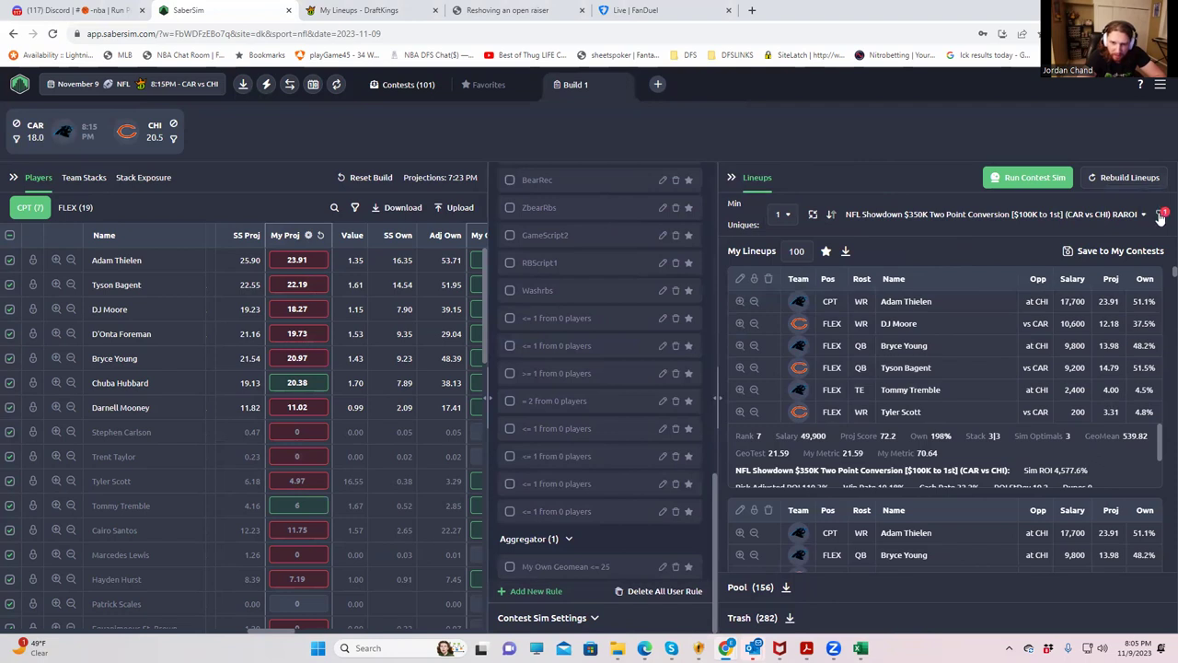
pyautogui.click(1160, 217)
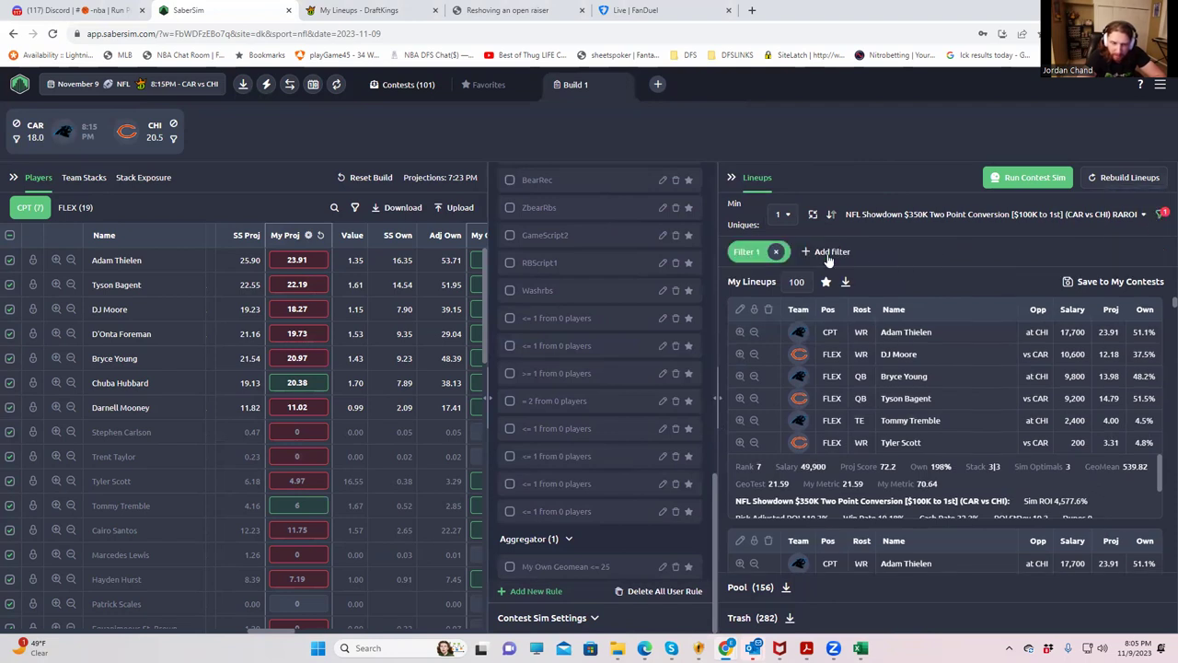
pyautogui.click(777, 252)
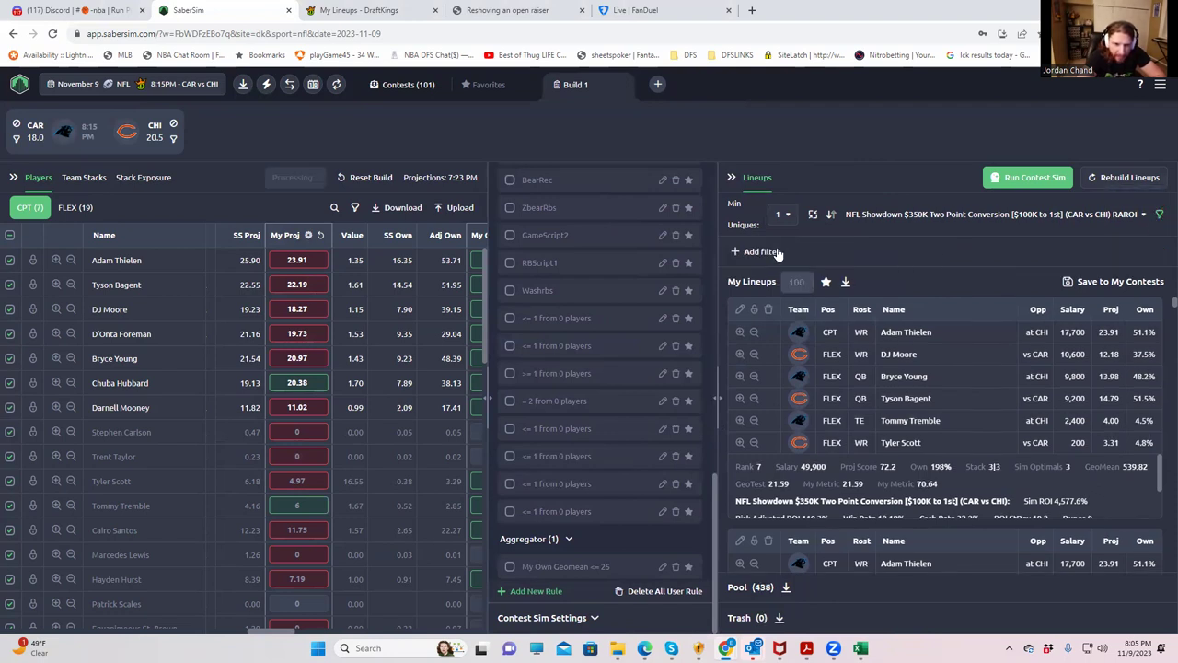
# - Try a new lineup pool filter based on the GeoTest metric and discard it without saving
pyautogui.click(759, 252)
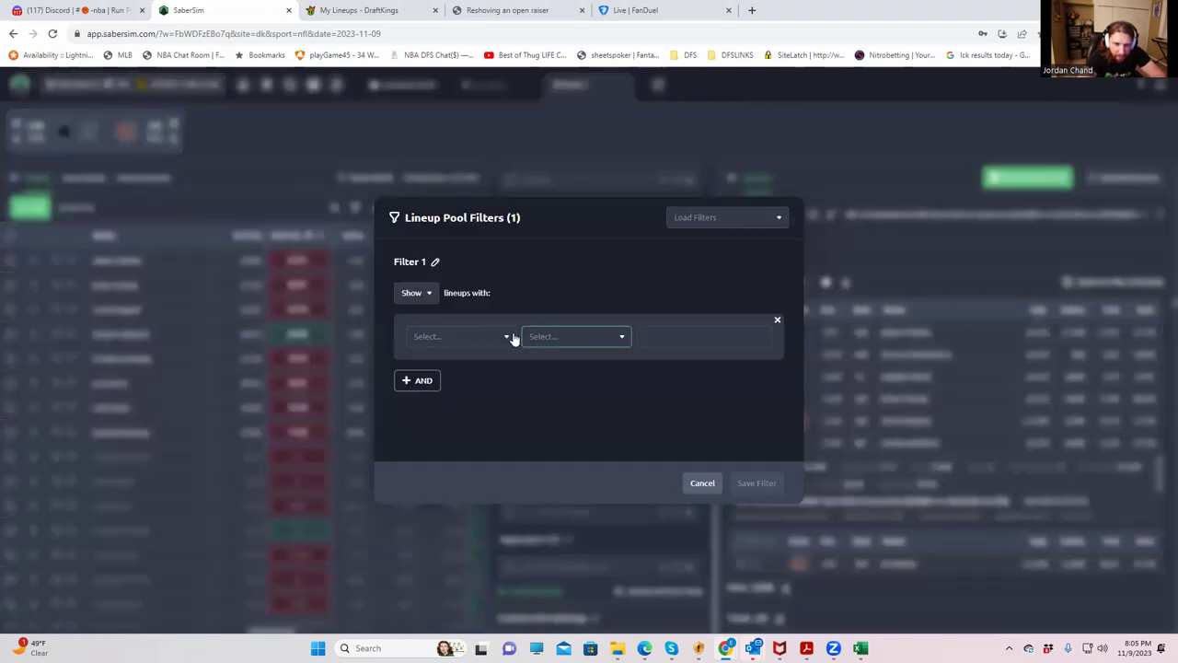
pyautogui.click(470, 339)
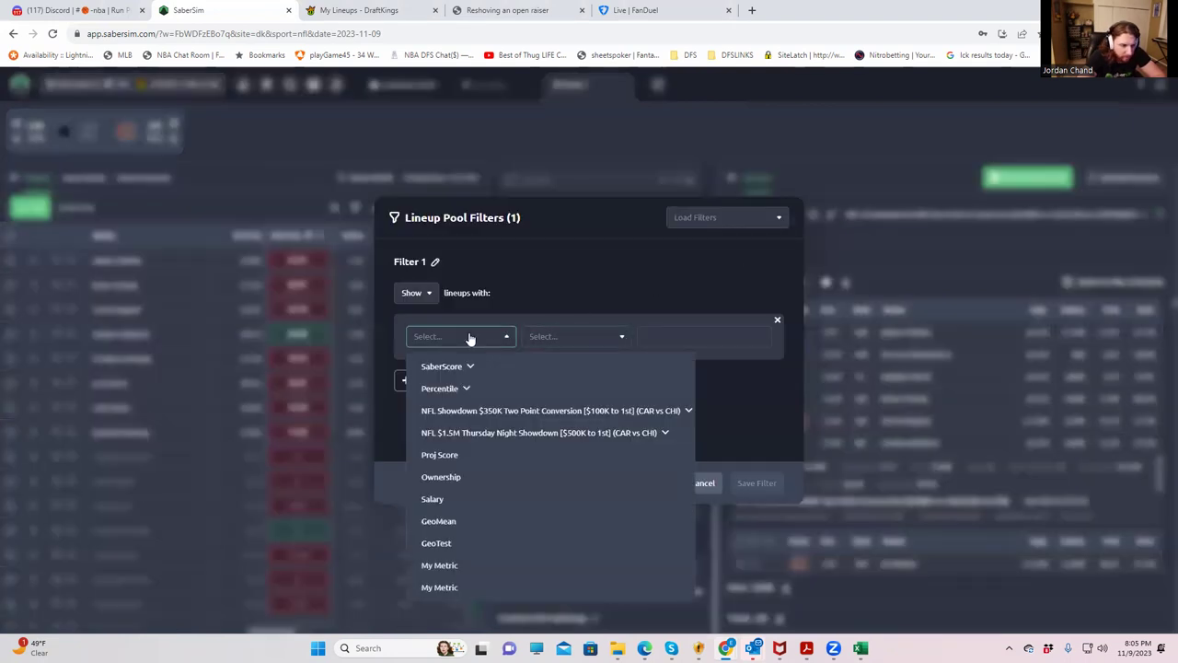
pyautogui.click(449, 545)
pyautogui.click(558, 338)
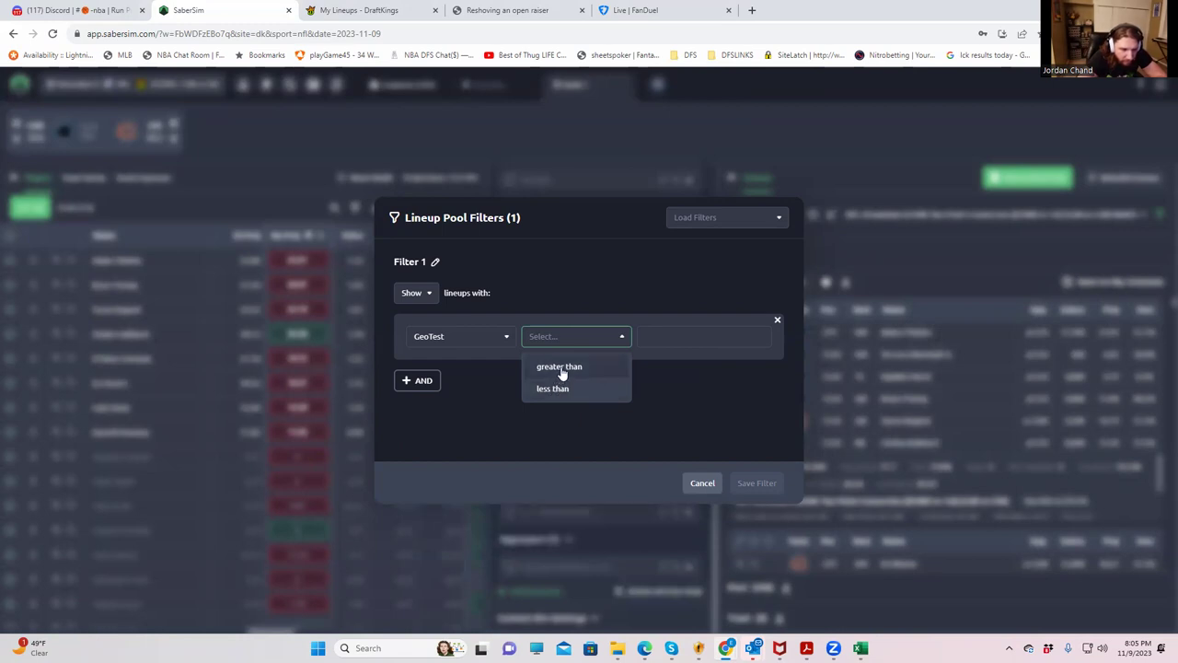
pyautogui.click(697, 481)
# - Examine the top-ranked lineup's custom metrics and the formula behind its GeoMean value, closing any stray player distribution window
pyautogui.scroll(-1, 896, 433)
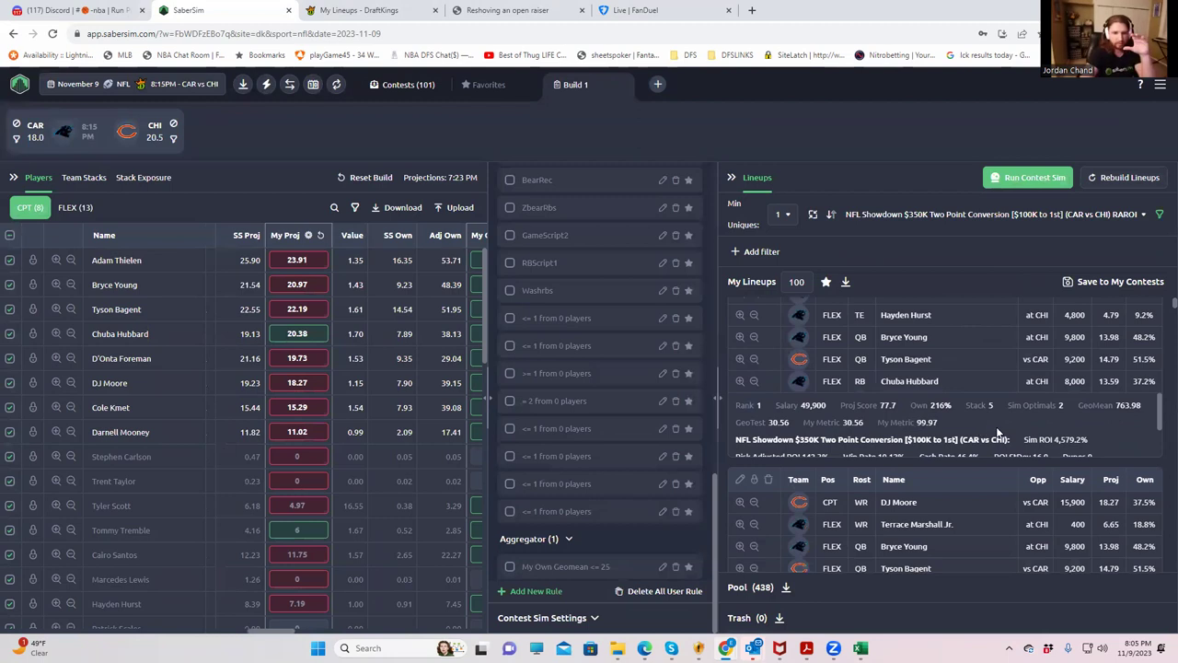
pyautogui.moveTo(1160, 411)
pyautogui.mouseDown()
pyautogui.moveTo(1160, 445)
pyautogui.moveTo(1157, 397)
pyautogui.mouseUp()
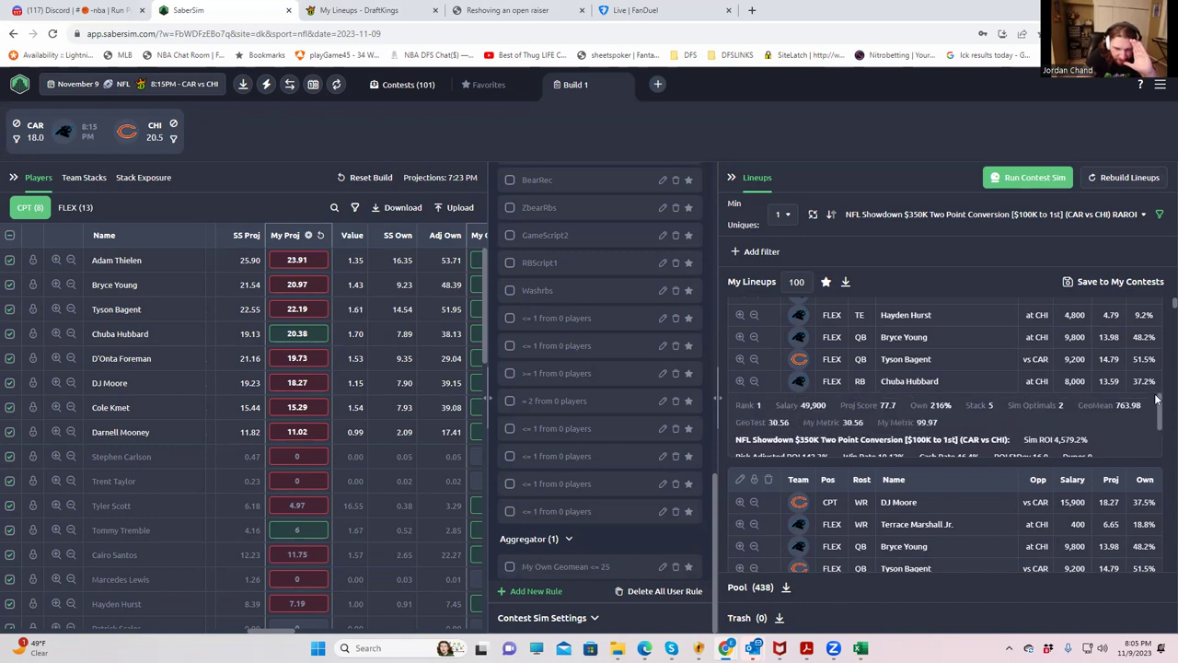
pyautogui.moveTo(1135, 413)
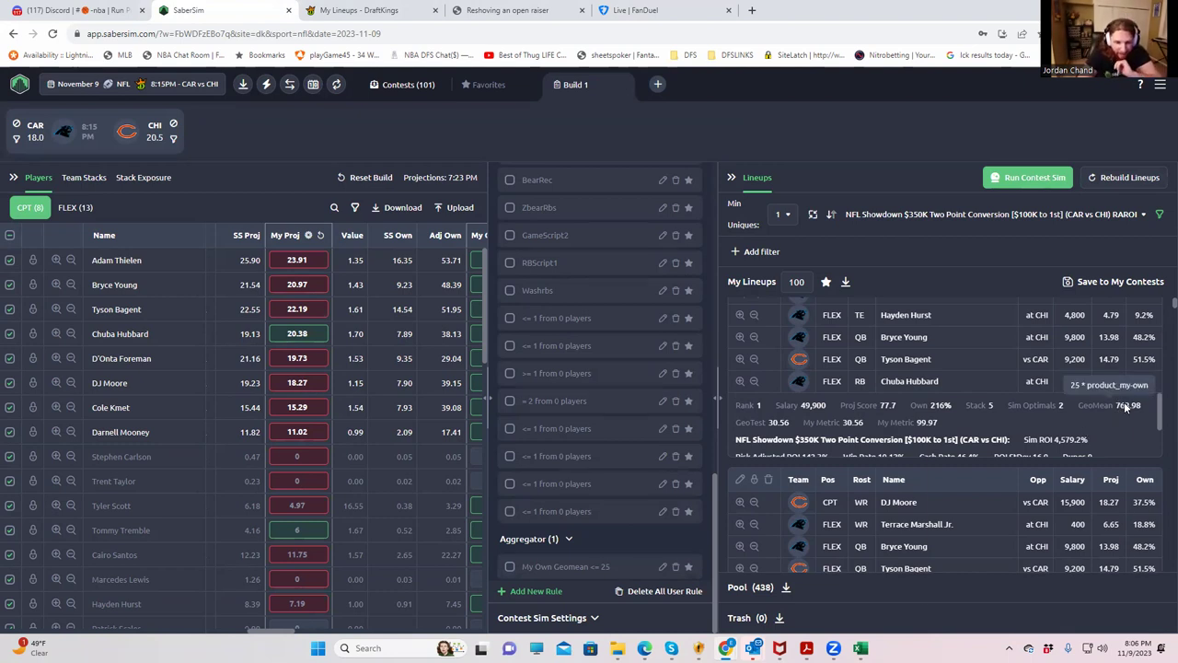
pyautogui.rightClick(1126, 407)
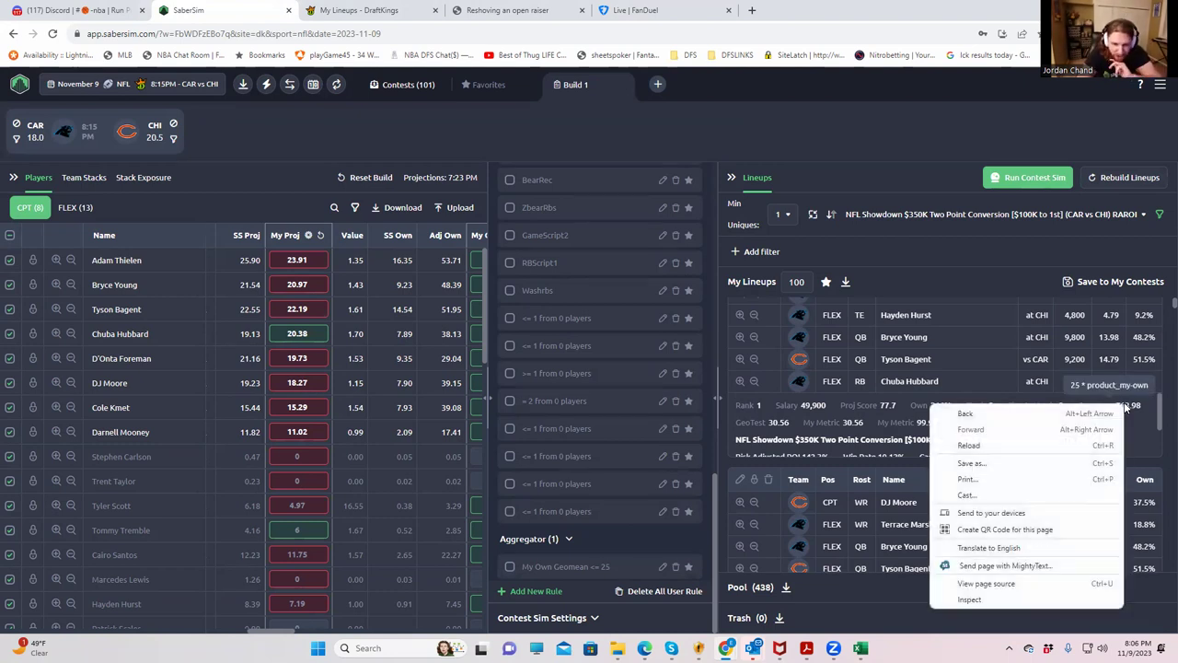
pyautogui.click(932, 411)
pyautogui.click(932, 414)
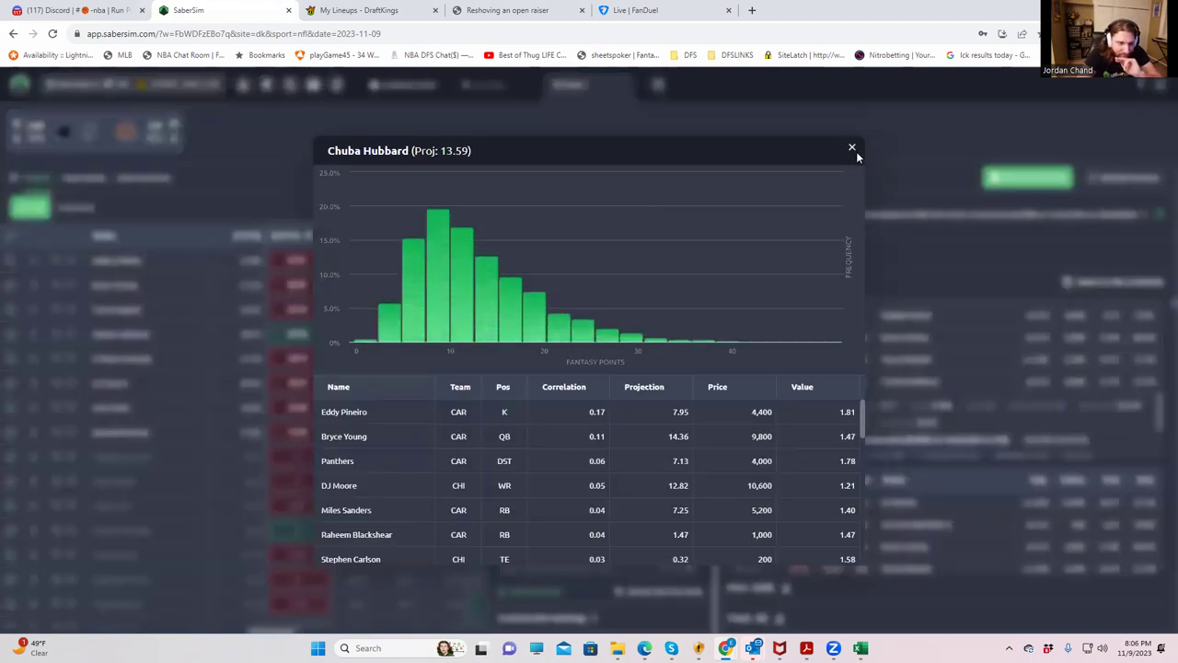
pyautogui.click(852, 148)
# - Review the top-ranked lineup's contest sim results for both Showdown contests and compare its GeoMean, GeoTest and My Metric values
pyautogui.scroll(-3, 977, 372)
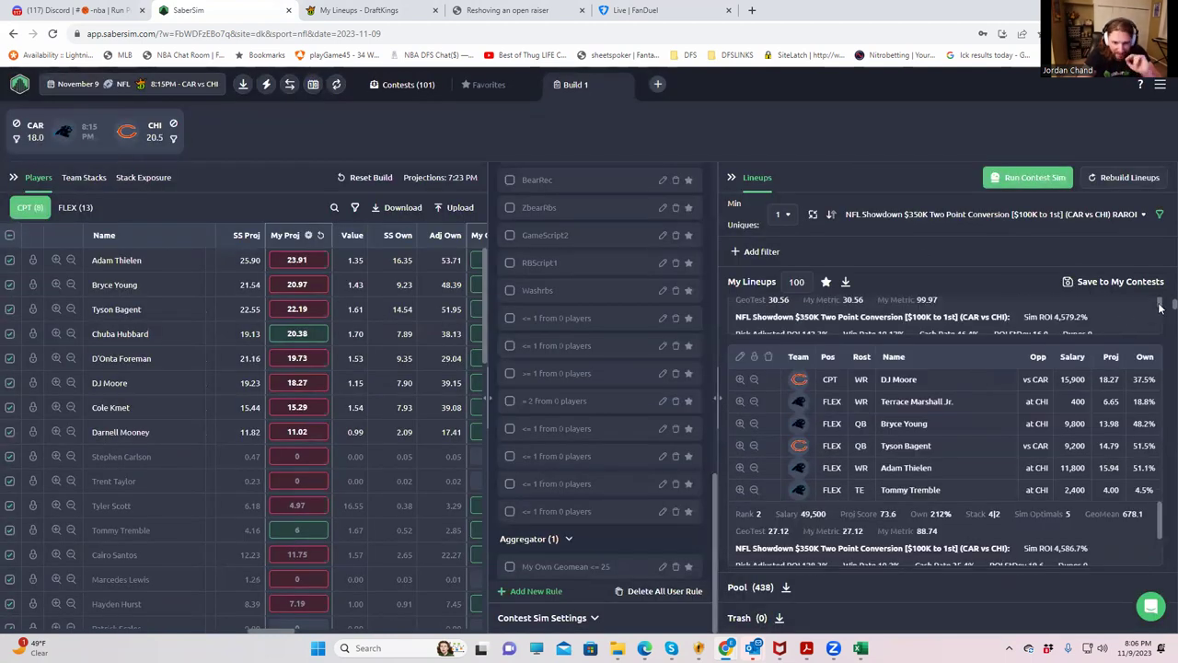
pyautogui.scroll(2, 1100, 308)
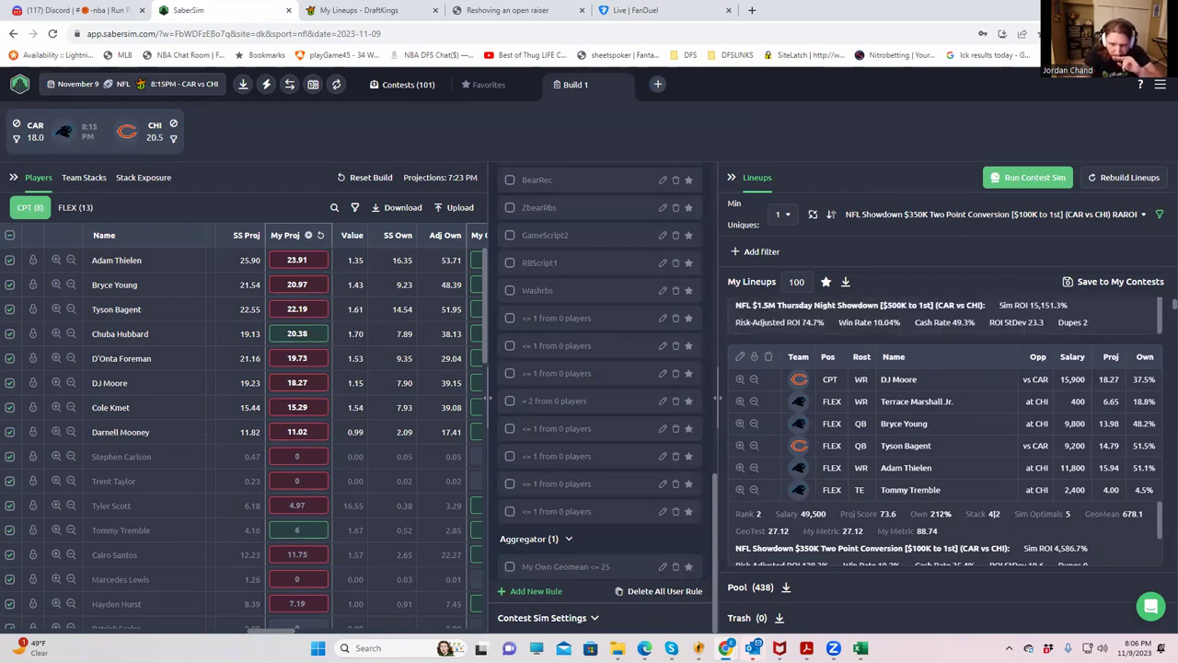
pyautogui.hotkey('ctrl', 'shift', 'a')
pyautogui.press('Escape')
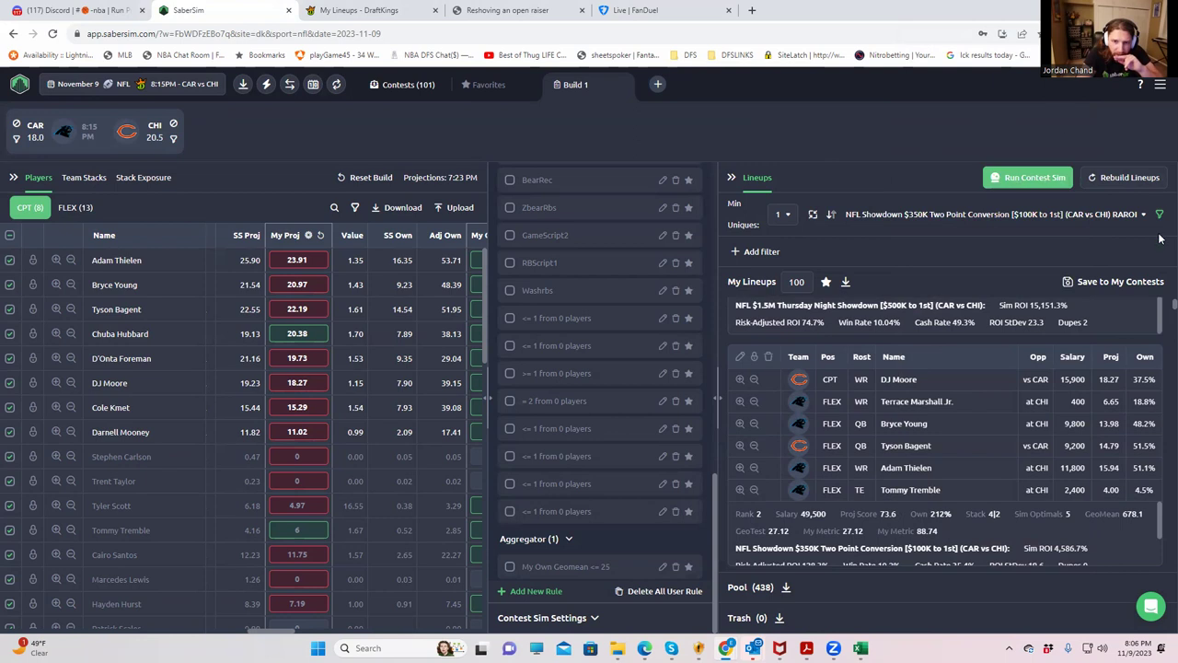
pyautogui.scroll(3, 830, 451)
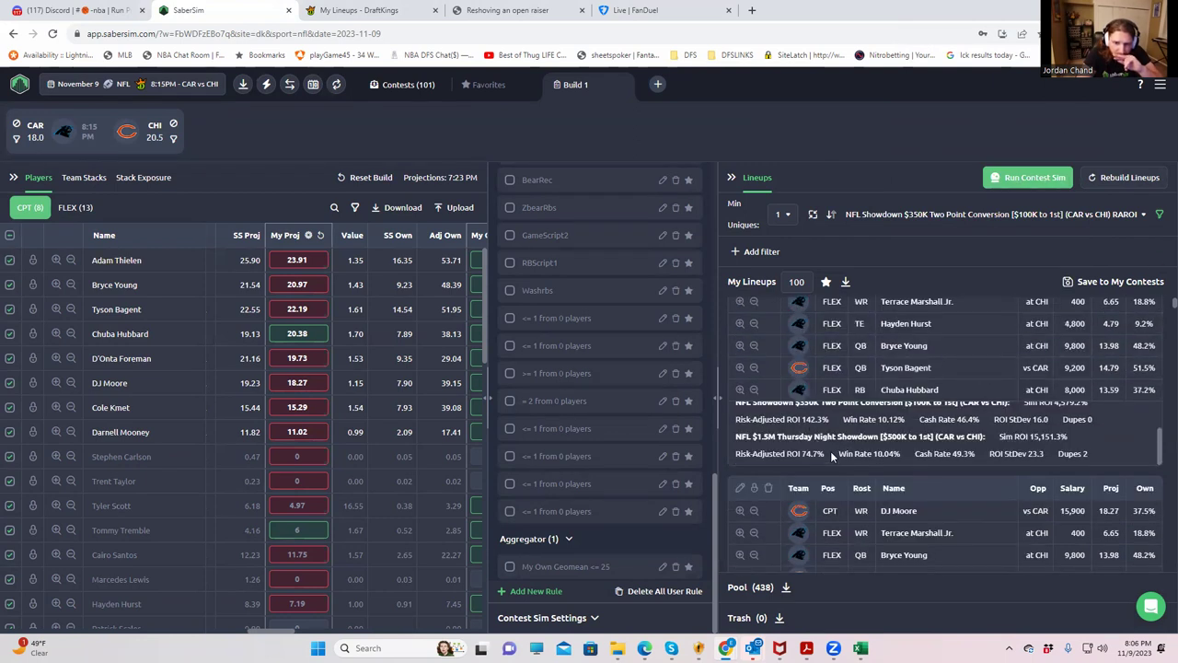
pyautogui.scroll(1, 1160, 445)
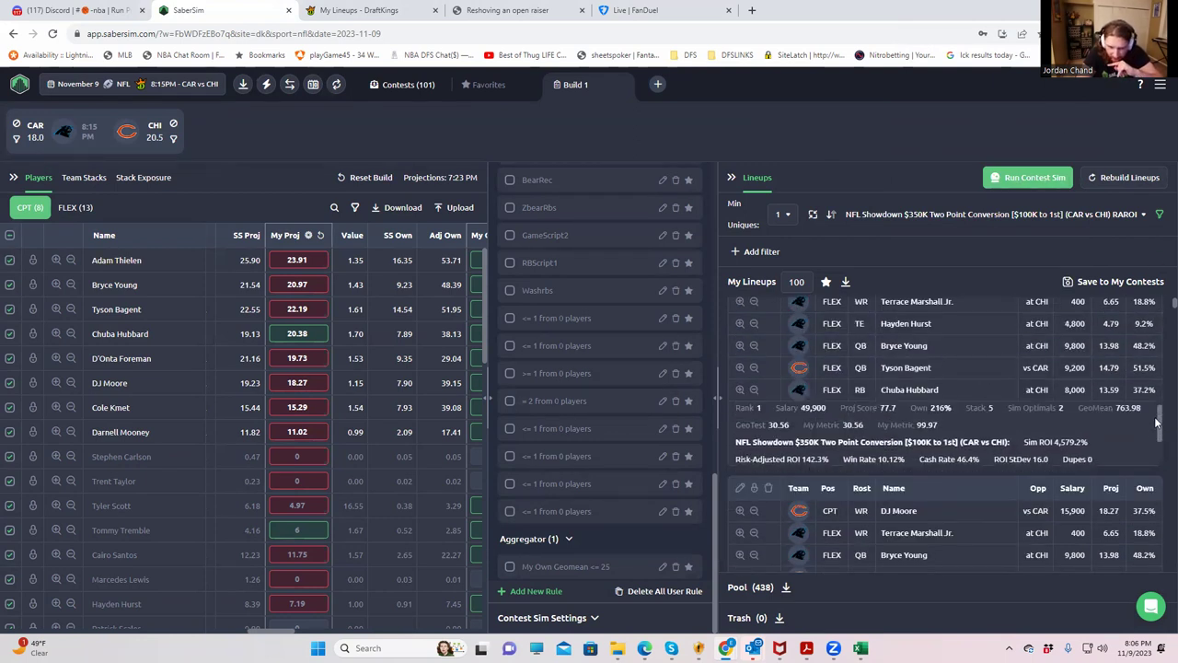
pyautogui.rightClick(759, 430)
pyautogui.press('Escape')
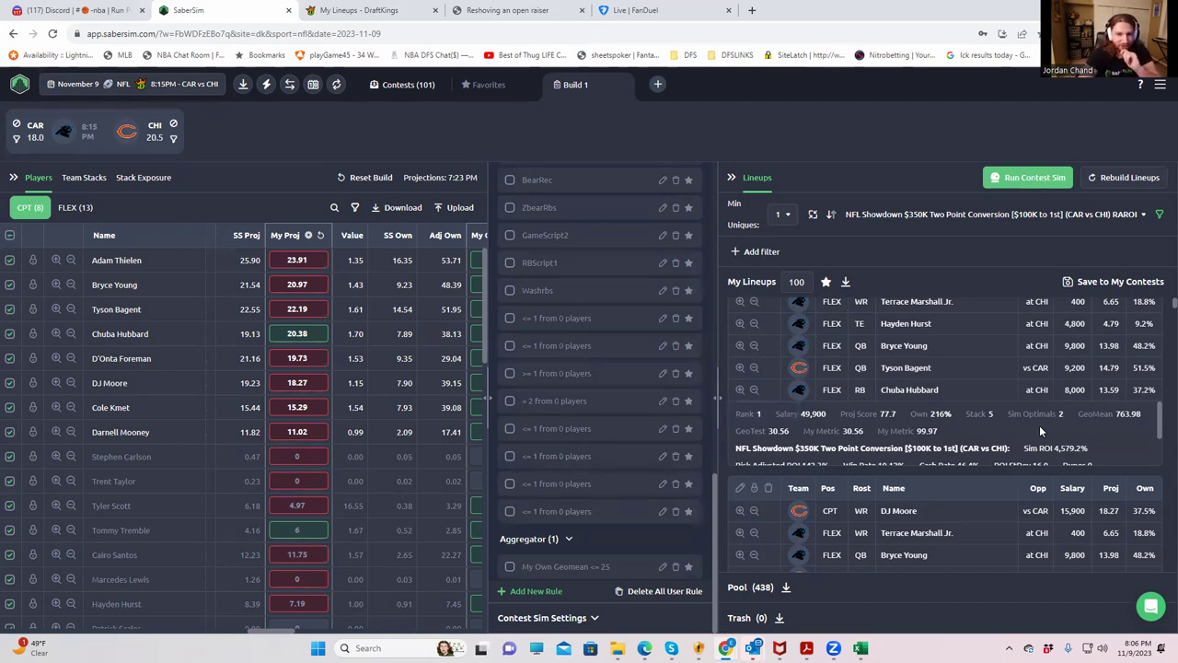
pyautogui.moveTo(1097, 415)
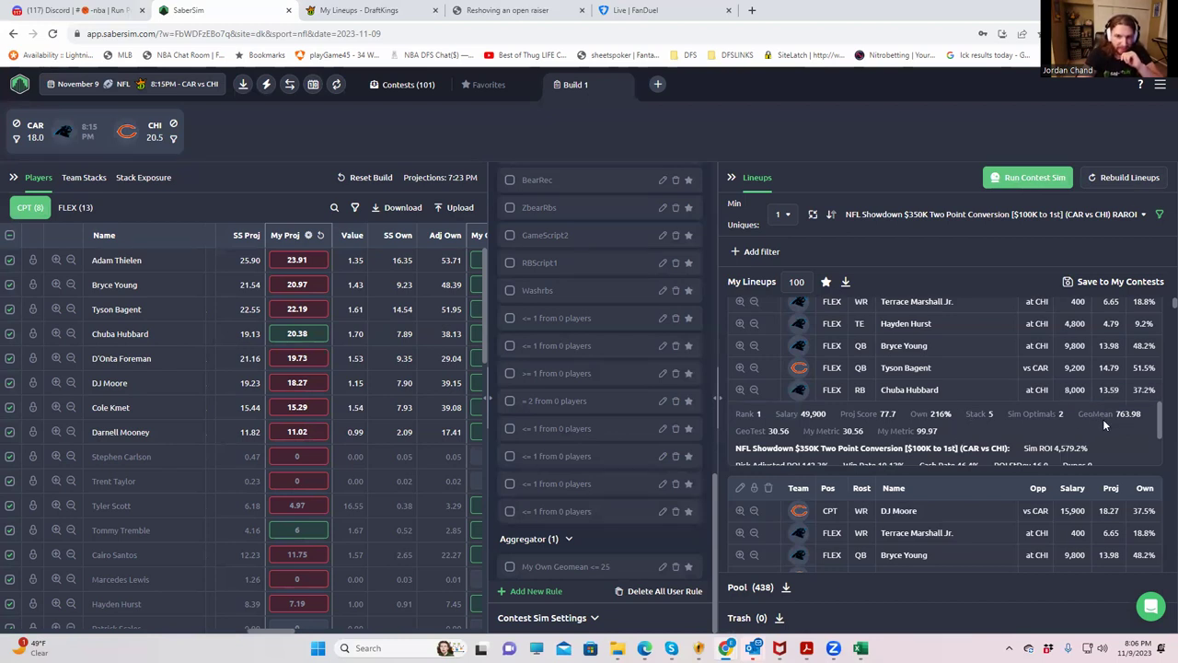
# - Set the My Own variable's weight in the GeoMean custom lineup metric to 1 and save the metric
pyautogui.click(1142, 215)
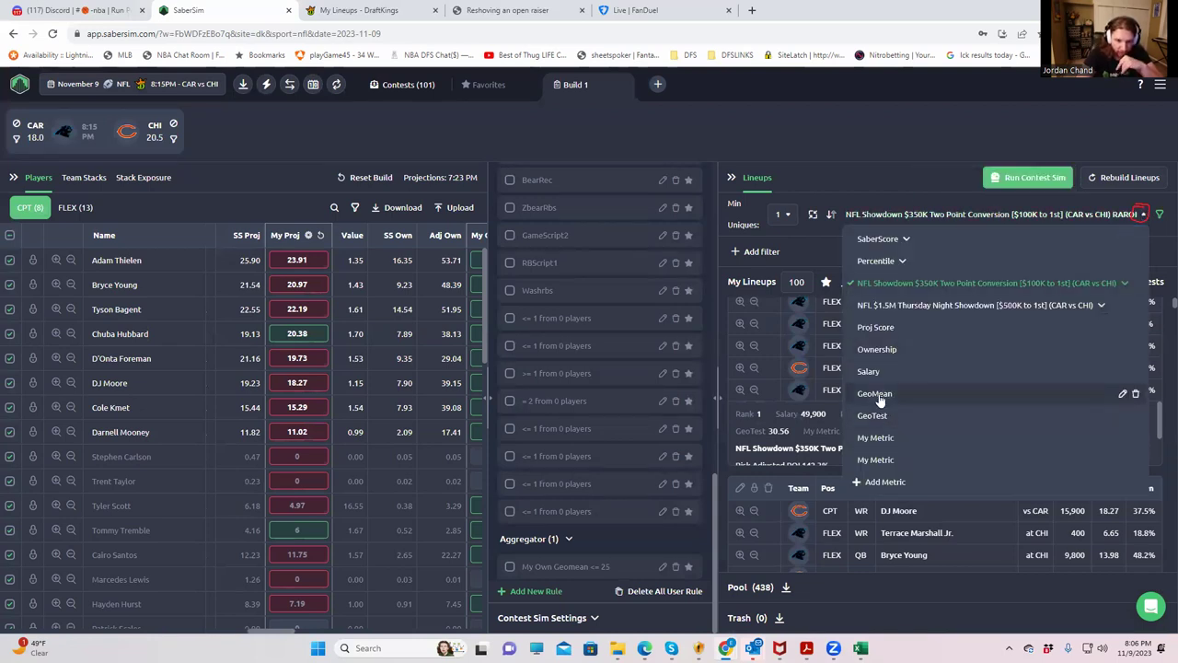
pyautogui.click(1122, 394)
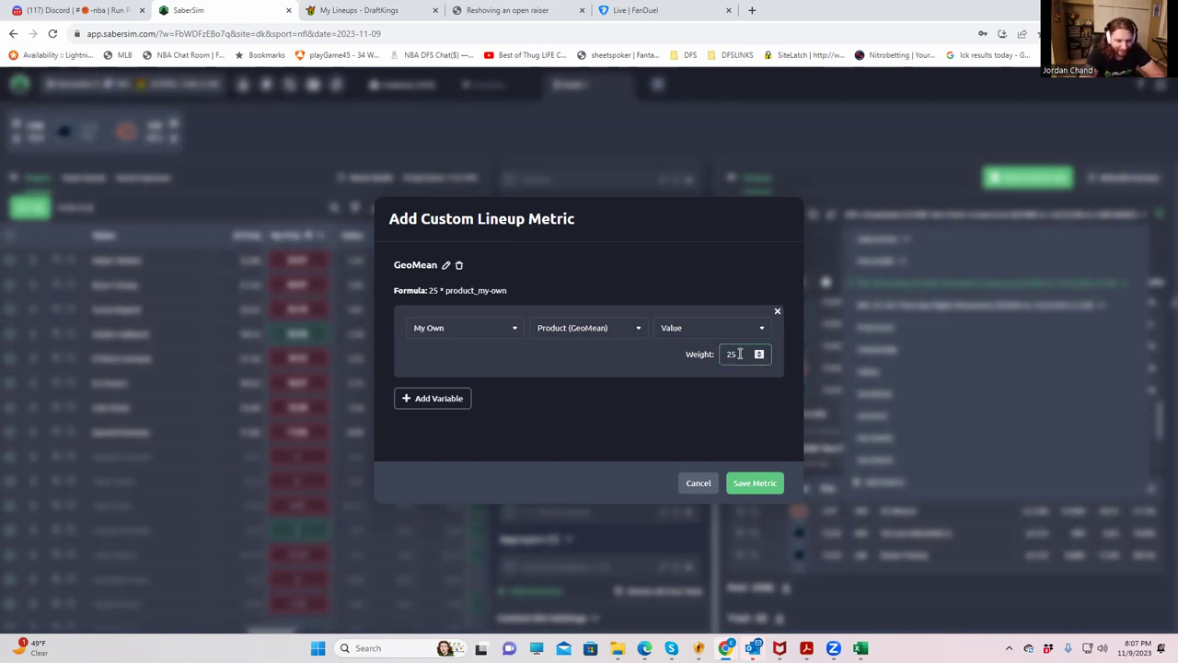
pyautogui.press('BackSpace')
pyautogui.press('BackSpace')
pyautogui.click(585, 376)
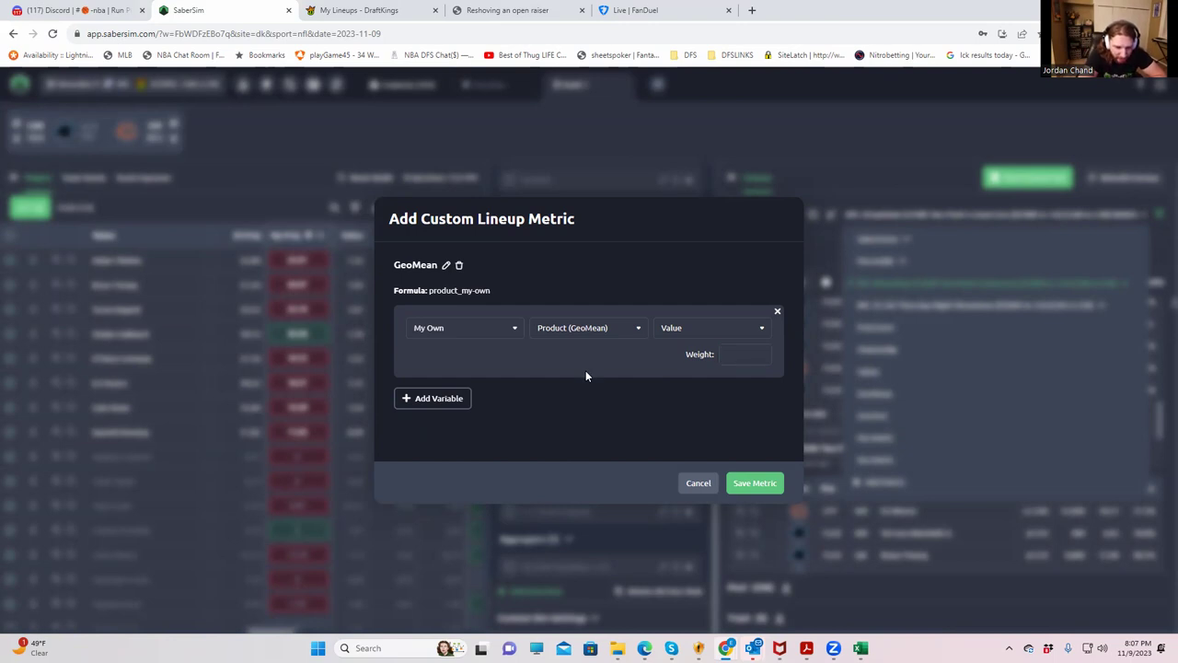
pyautogui.click(729, 363)
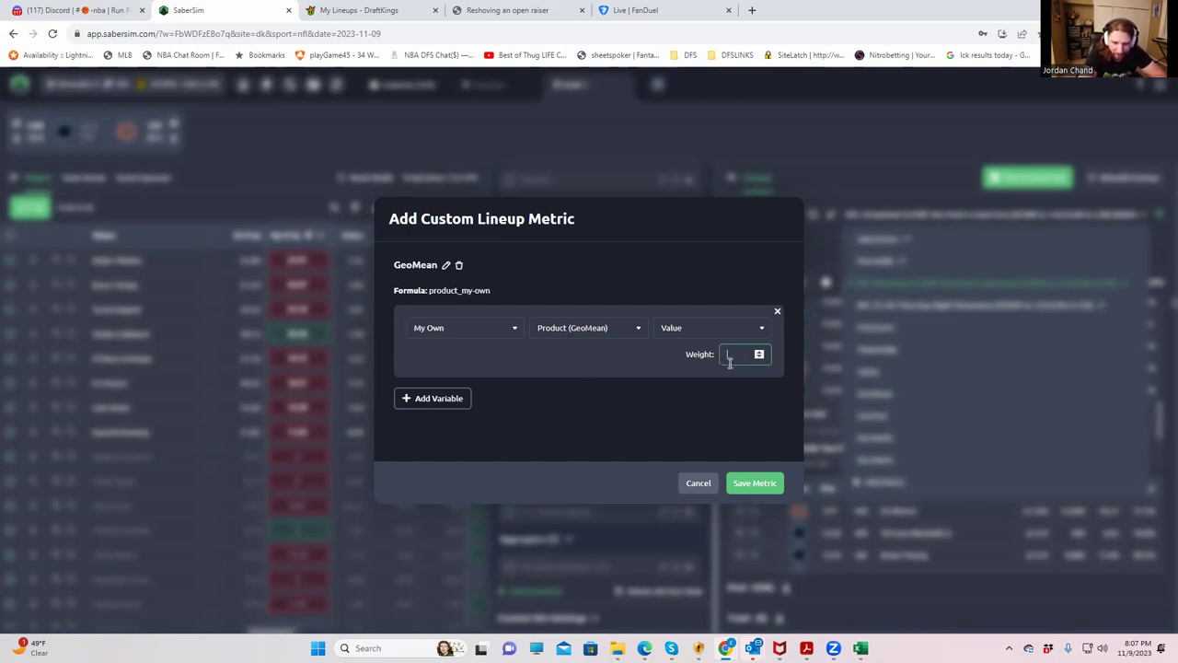
pyautogui.click(633, 373)
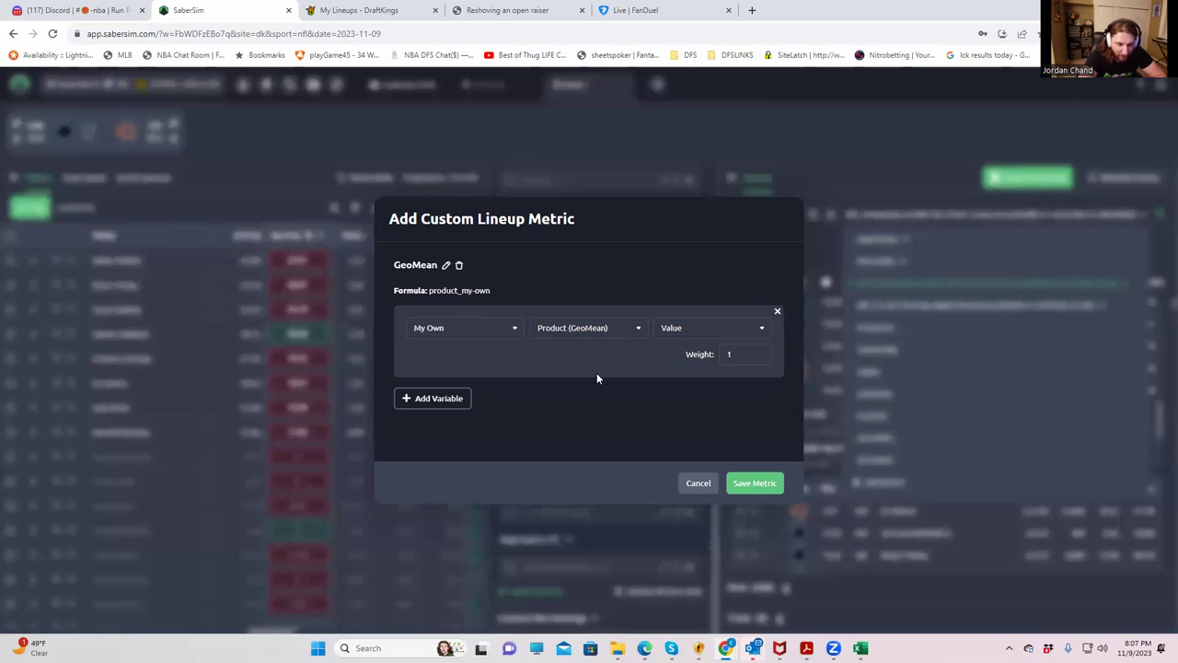
pyautogui.click(749, 485)
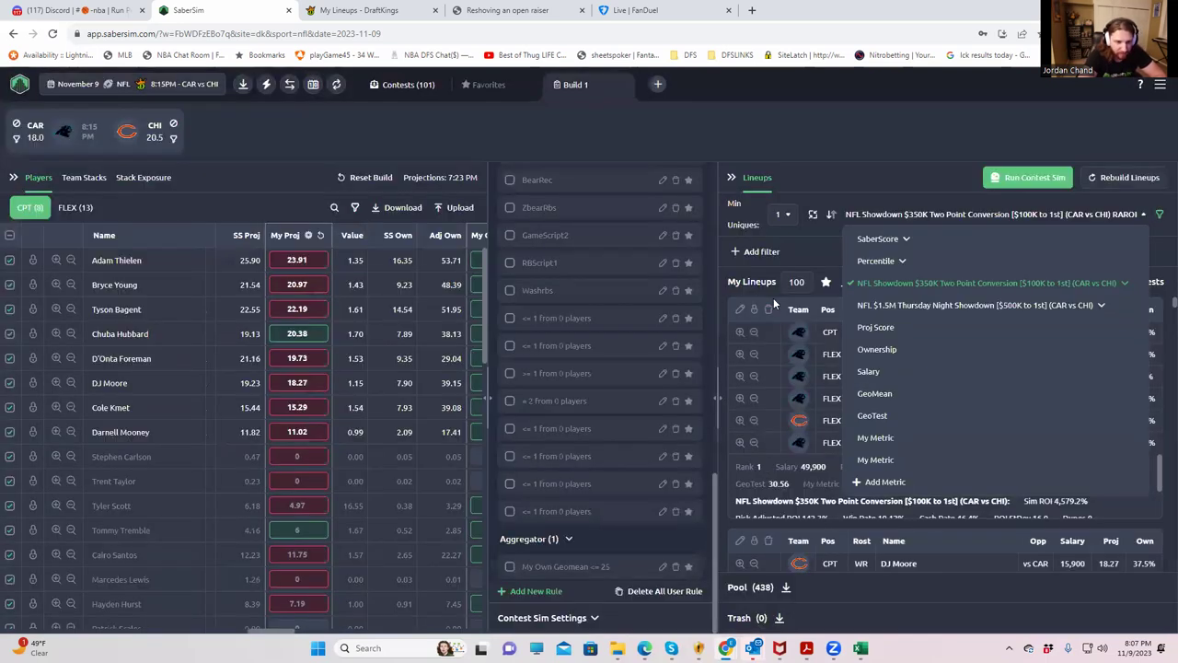
pyautogui.click(794, 241)
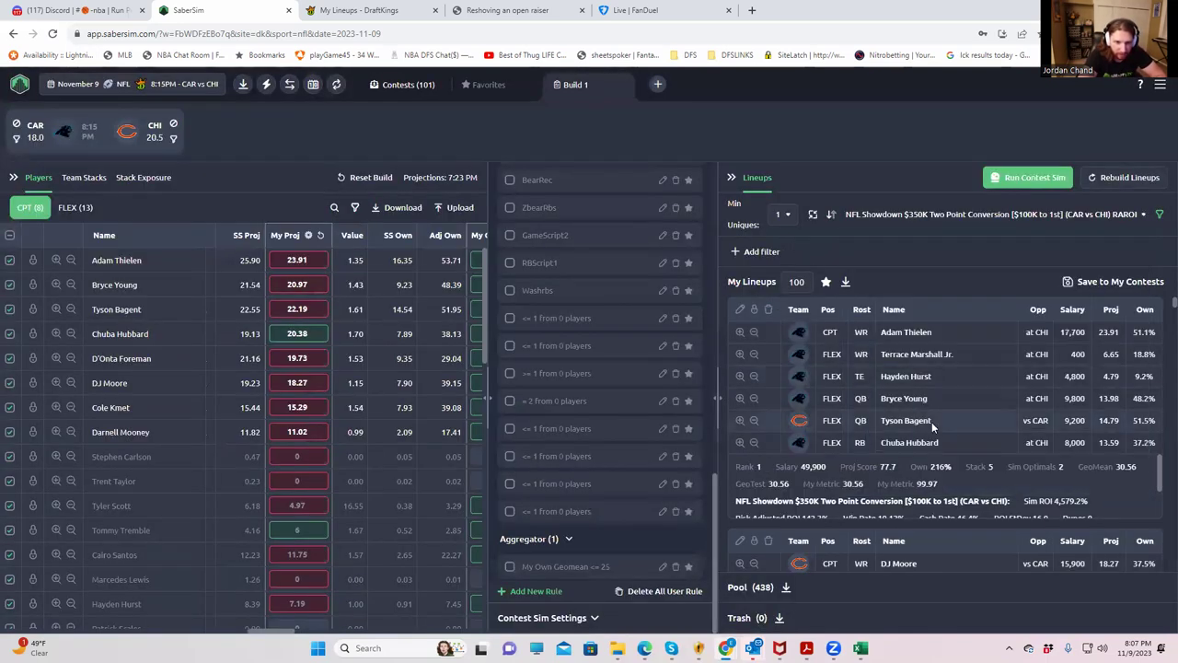